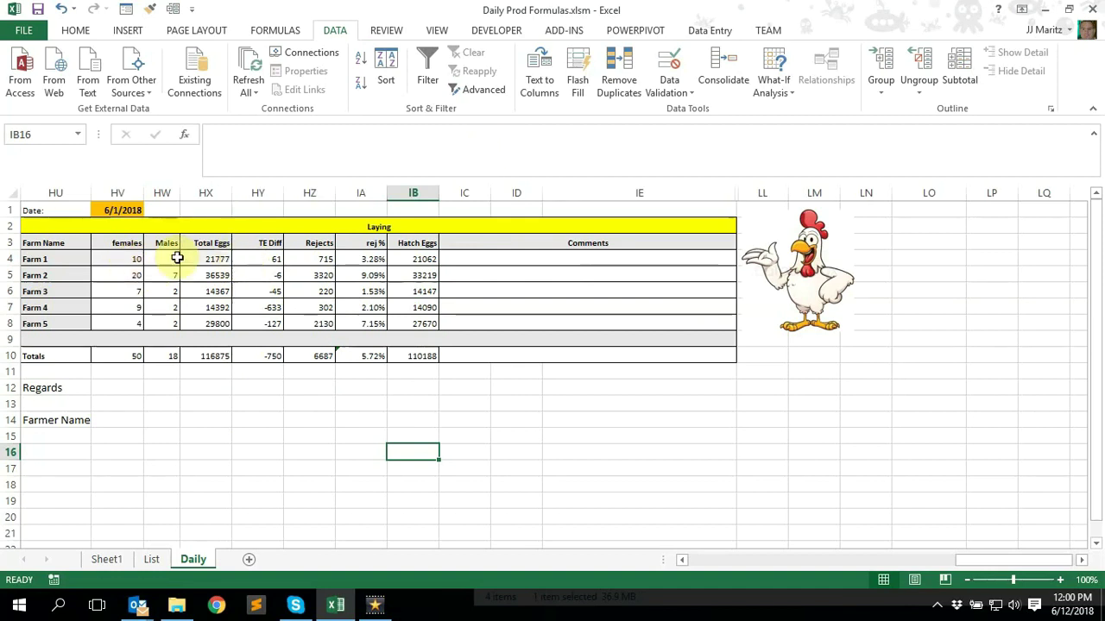
Inspect the SUMIFS formula in Farm 1's females cell and the INDEX/MATCH array formula in its Total Eggs cell
{"action": "left_click", "coordinate": [129, 258]}
{"action": "double_click", "coordinate": [247, 133]}
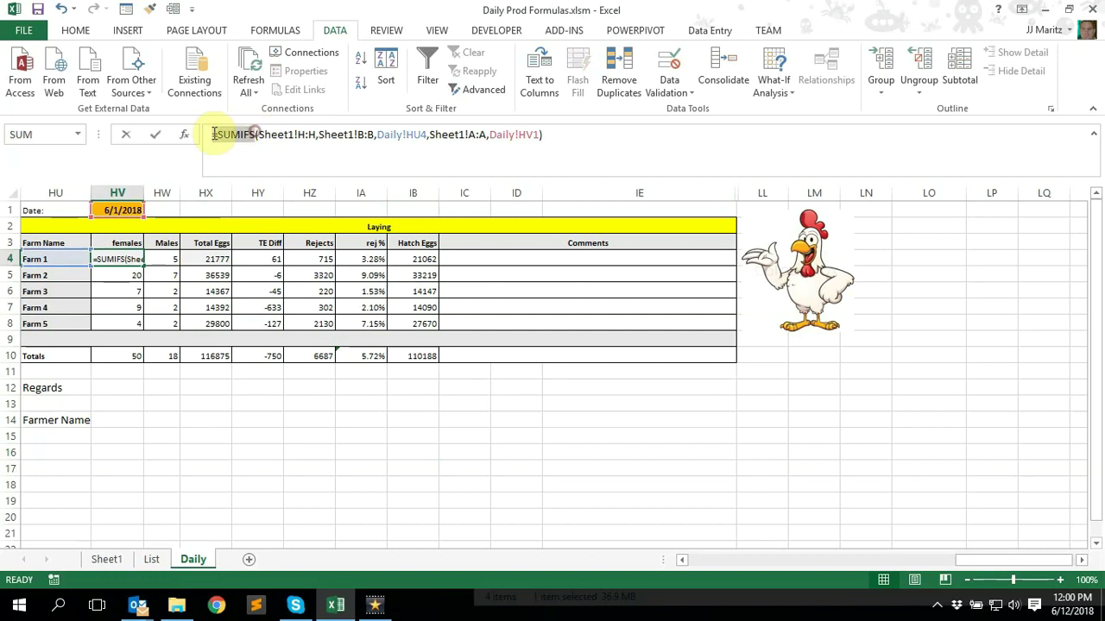
{"action": "key", "text": "Escape"}
{"action": "left_click", "coordinate": [219, 259]}
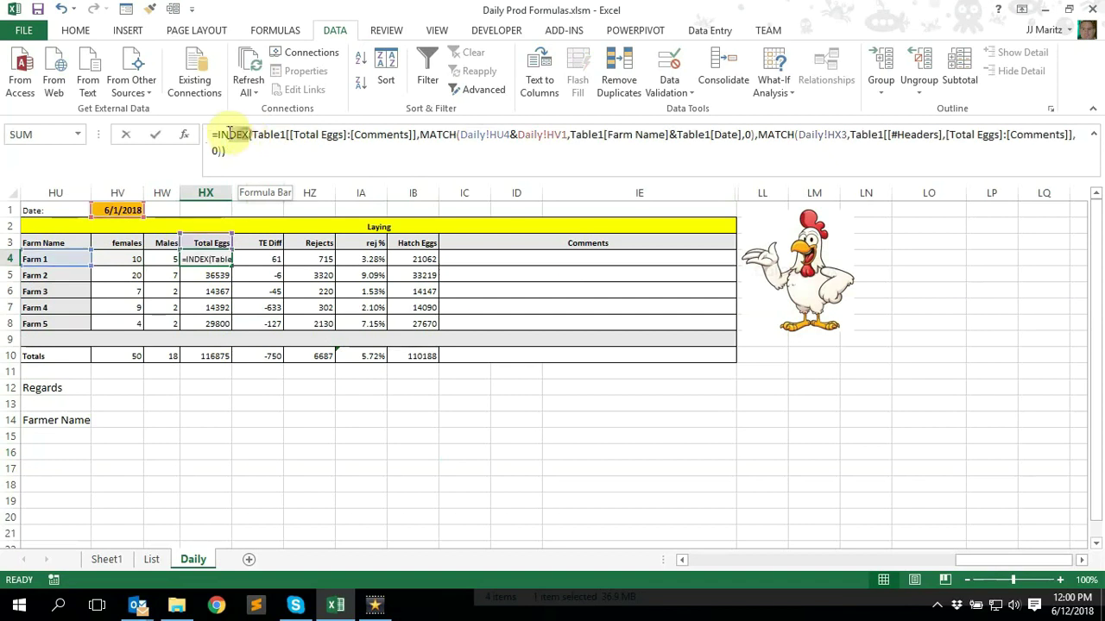
{"action": "double_click", "coordinate": [226, 135]}
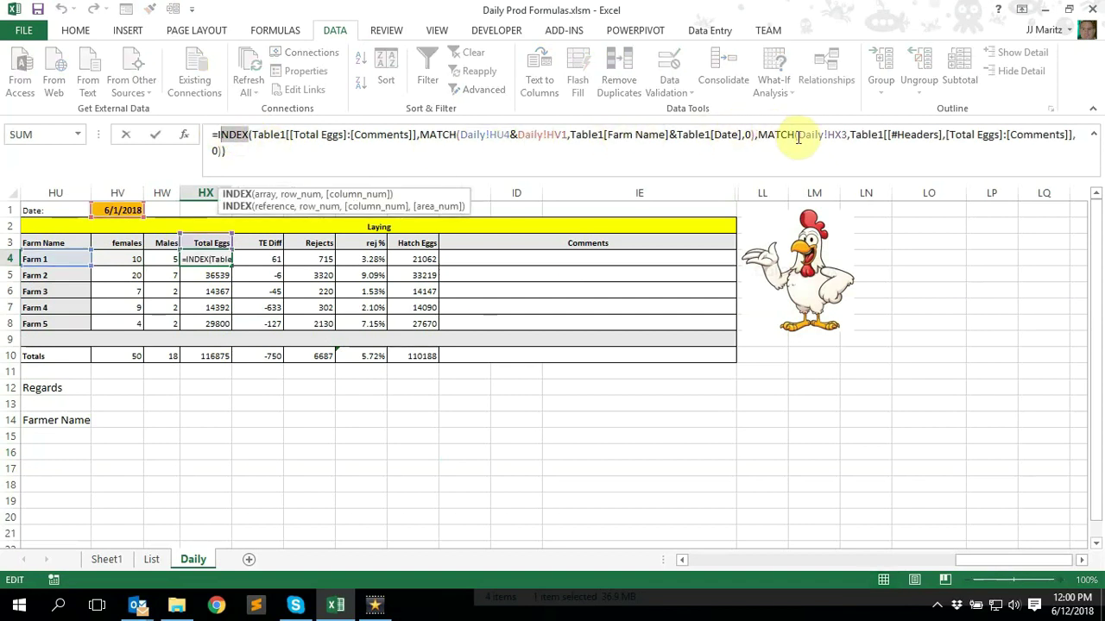
{"action": "key", "text": "ctrl+shift+Return"}
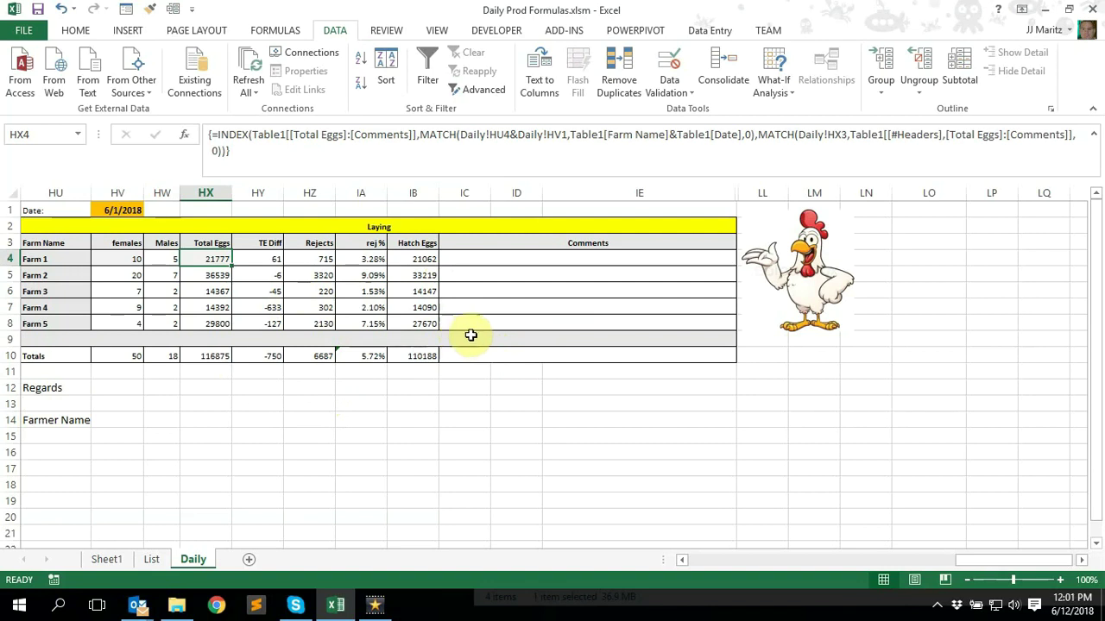
Look through the Sheet1 data table and the List sheet's farm names and dates, returning to the Daily report
{"action": "left_click", "coordinate": [108, 560]}
{"action": "left_click", "coordinate": [153, 560]}
{"action": "left_click", "coordinate": [193, 560]}
{"action": "left_click", "coordinate": [108, 560]}
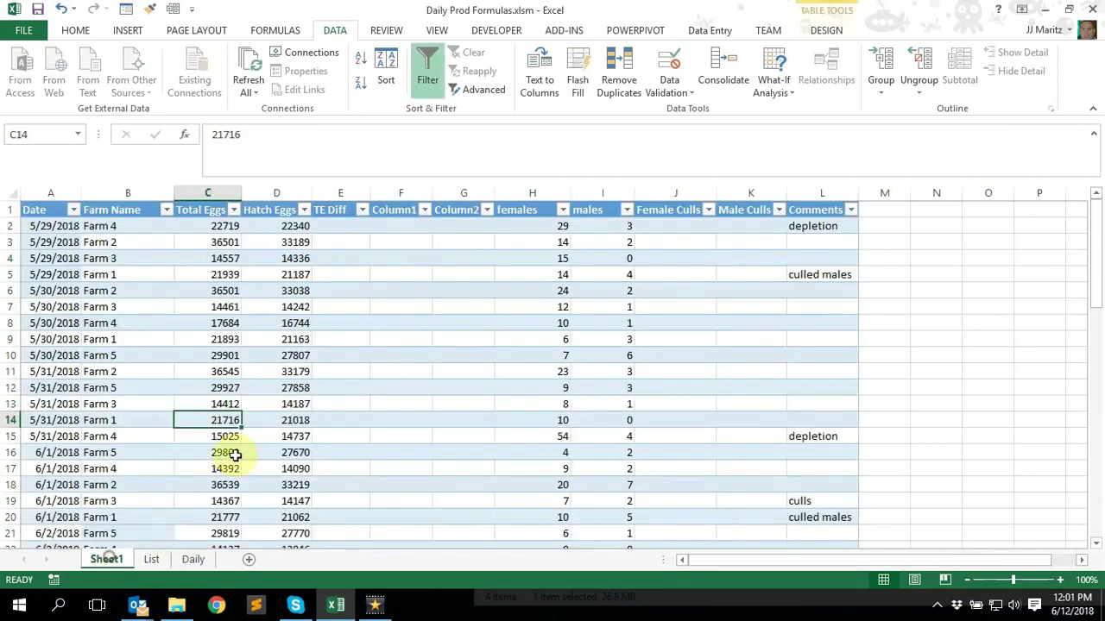
{"action": "left_click", "coordinate": [153, 560]}
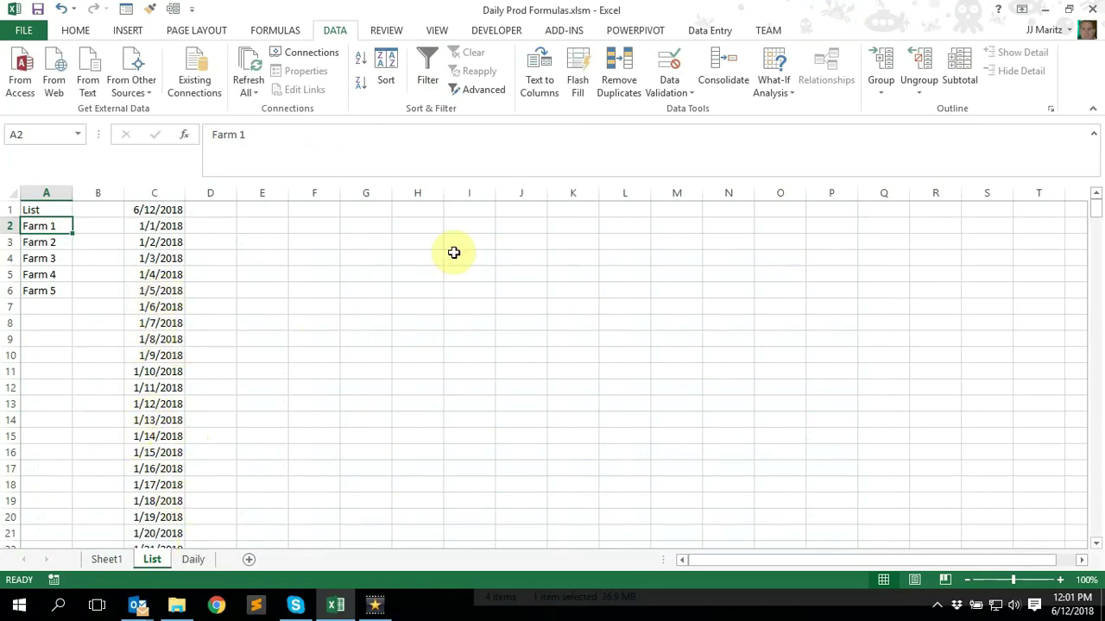
{"action": "left_click", "coordinate": [196, 561]}
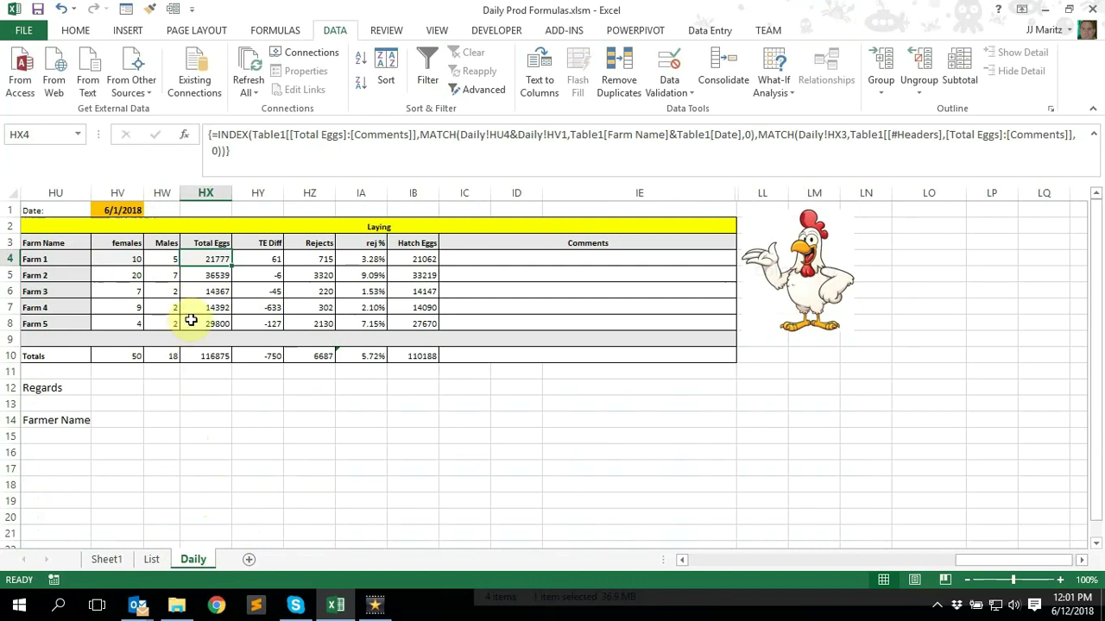
Launch the data entry form from the chicken picture, review its date and farm name choices, and close it
{"action": "left_click", "coordinate": [795, 283]}
{"action": "left_click_drag", "start_coordinate": [625, 108], "coordinate": [565, 94]}
{"action": "left_click_drag", "start_coordinate": [529, 147], "coordinate": [486, 146]}
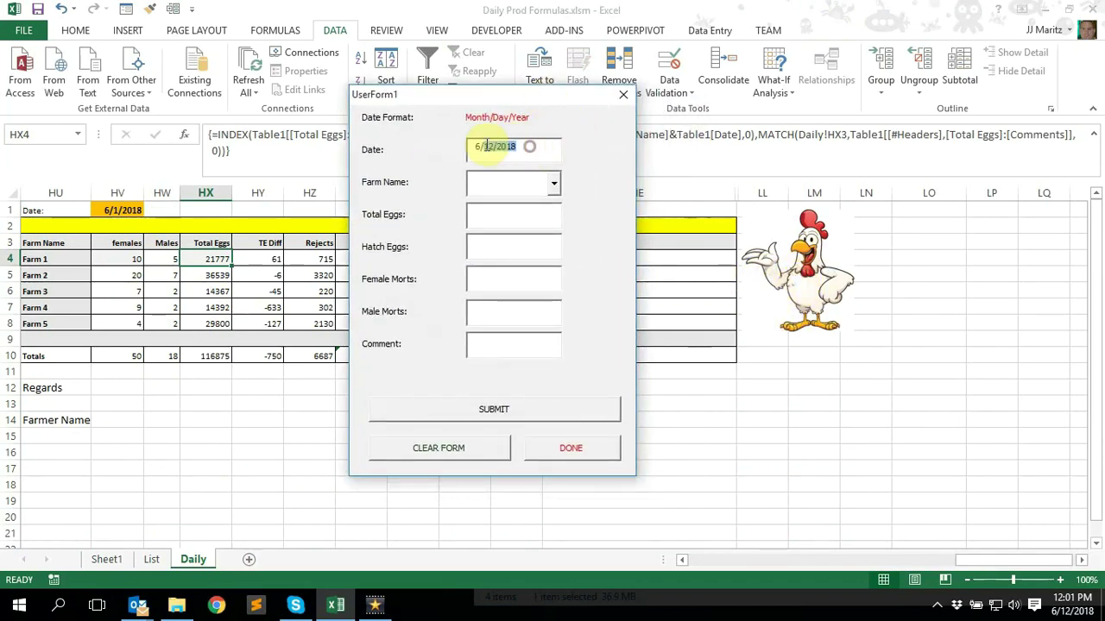
{"action": "left_click", "coordinate": [554, 184]}
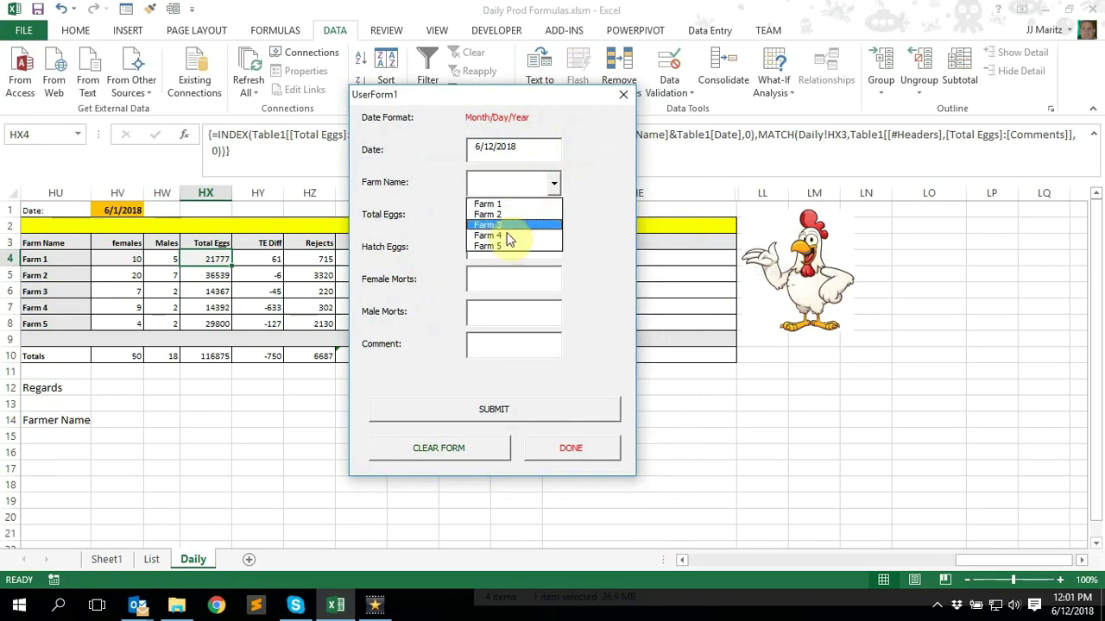
{"action": "left_click", "coordinate": [571, 448]}
Add Farm 6 in cell A7, below the existing farm names on the List sheet
{"action": "left_click", "coordinate": [149, 561]}
{"action": "left_click_drag", "start_coordinate": [49, 225], "coordinate": [43, 294]}
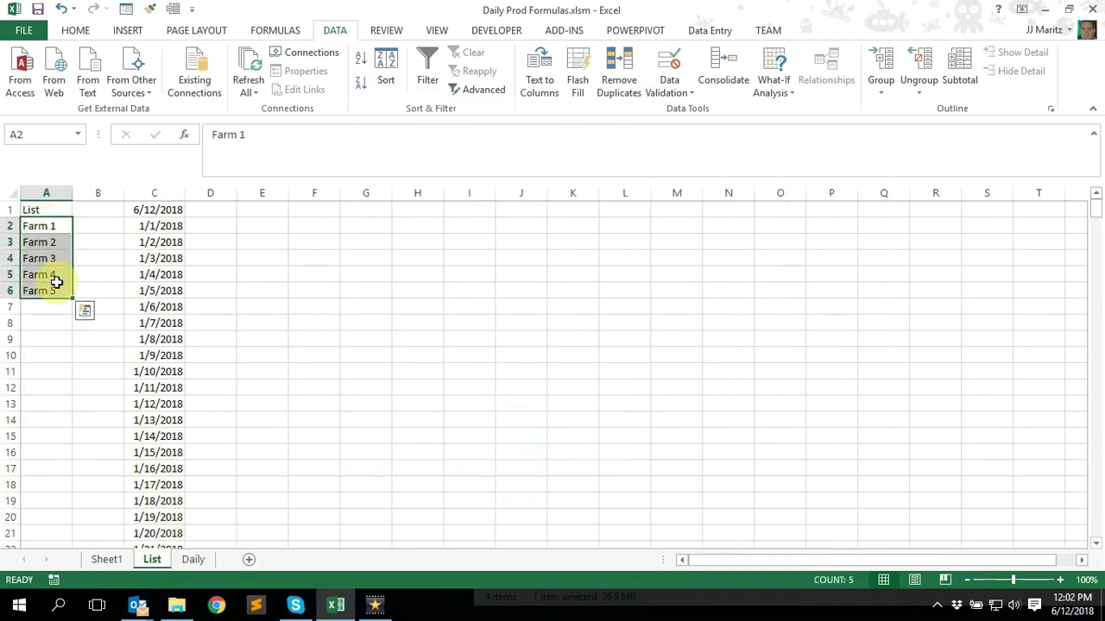
{"action": "left_click", "coordinate": [61, 308]}
{"action": "type", "text": "FArm"}
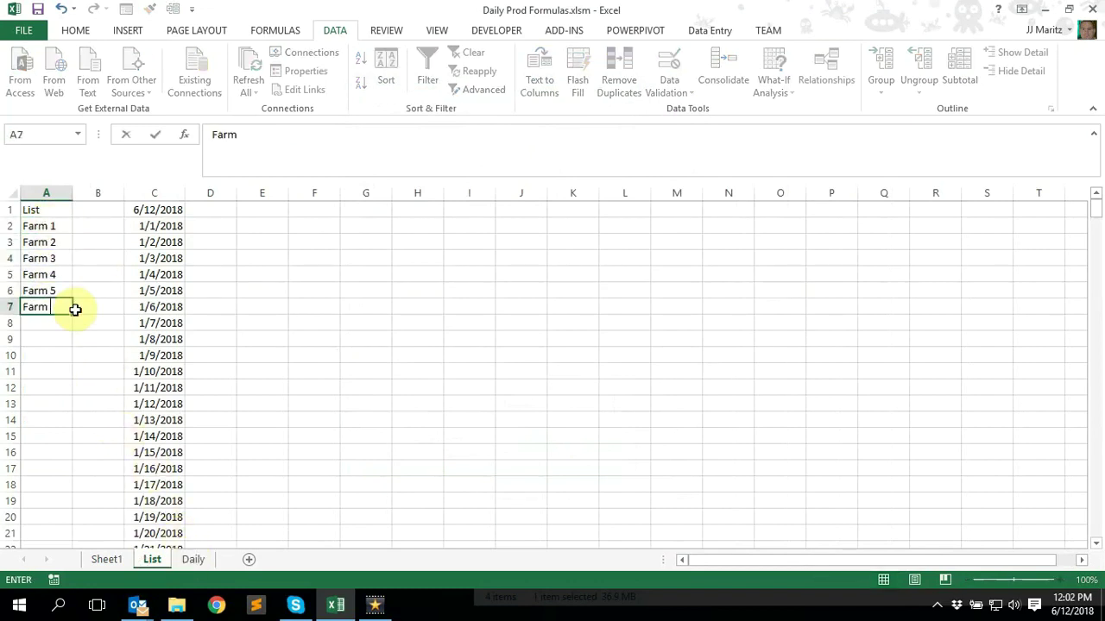
{"action": "key", "text": "Return"}
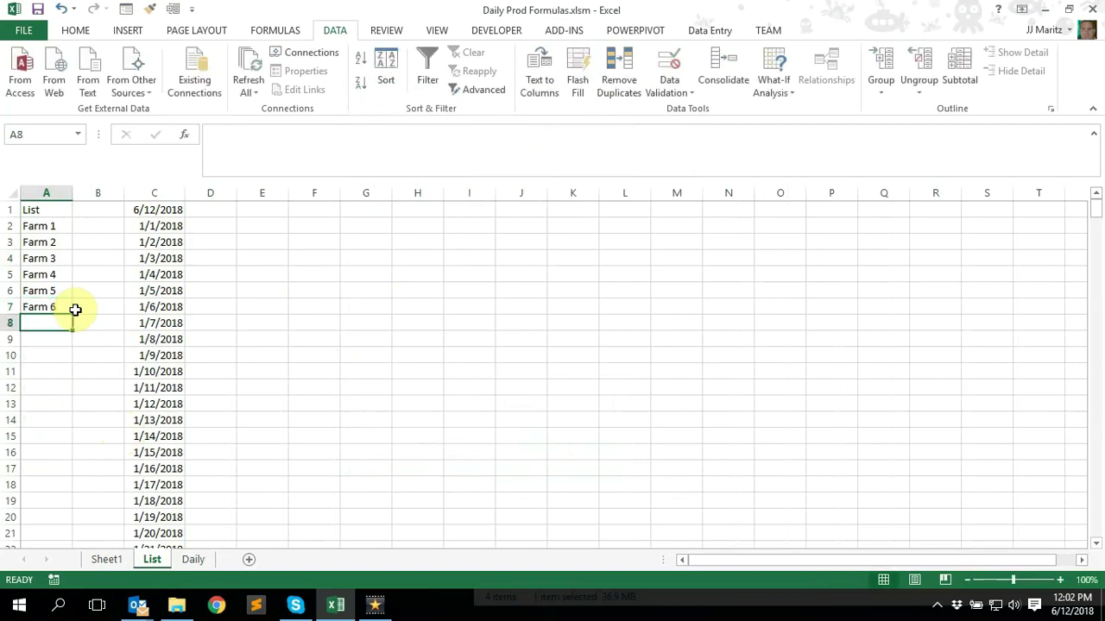
Check the Daily entry form's farm choices by selecting Farm 6, and close the form without submitting
{"action": "left_click", "coordinate": [200, 559]}
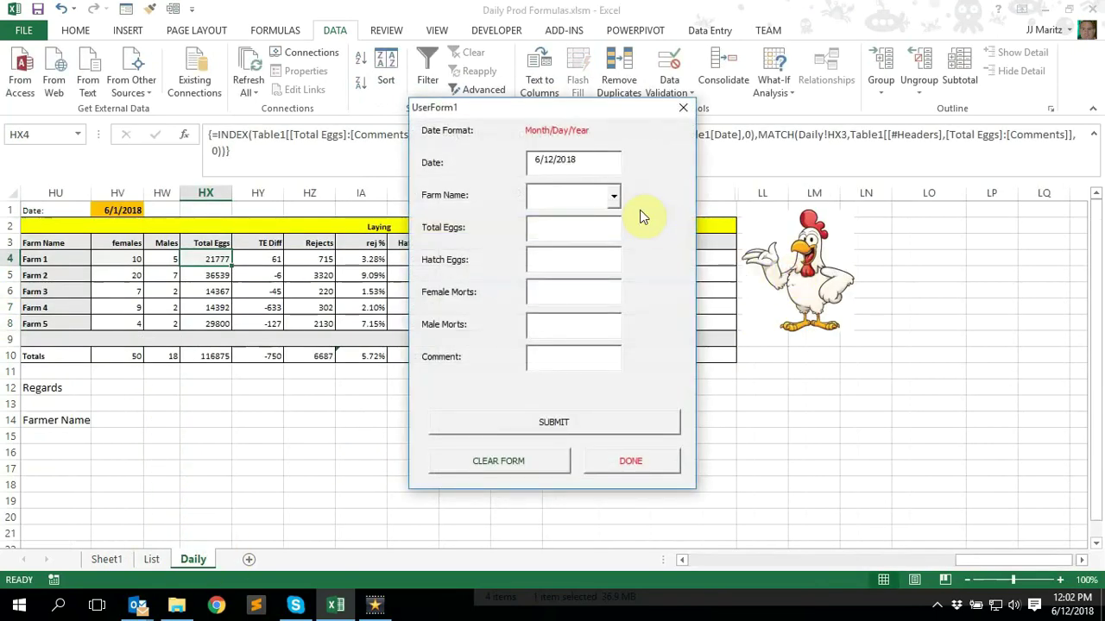
{"action": "left_click", "coordinate": [615, 200]}
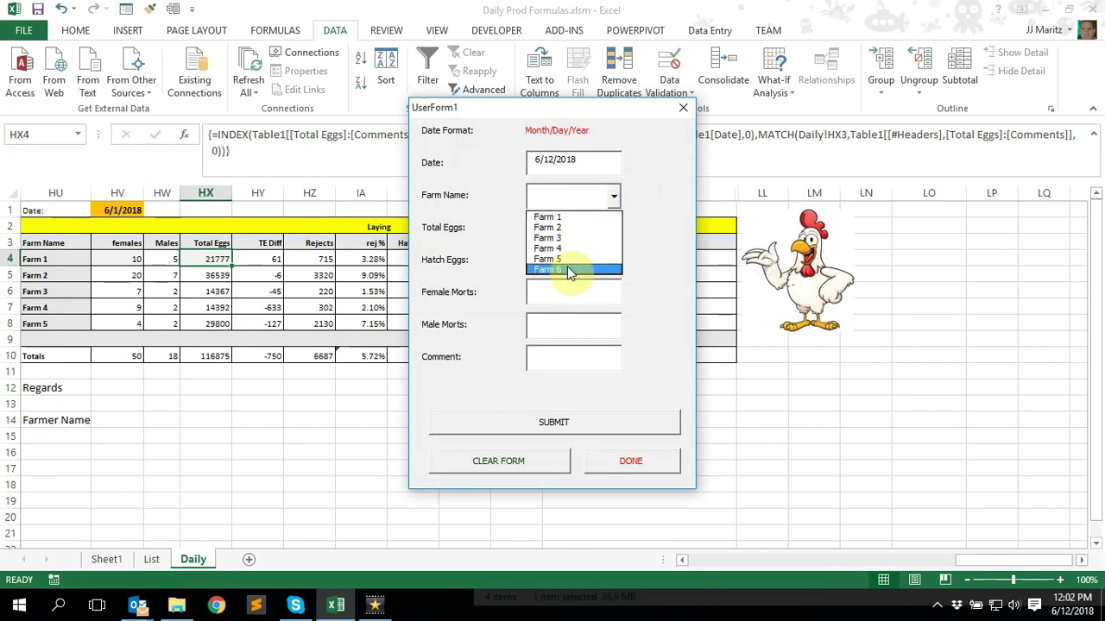
{"action": "left_click", "coordinate": [564, 269]}
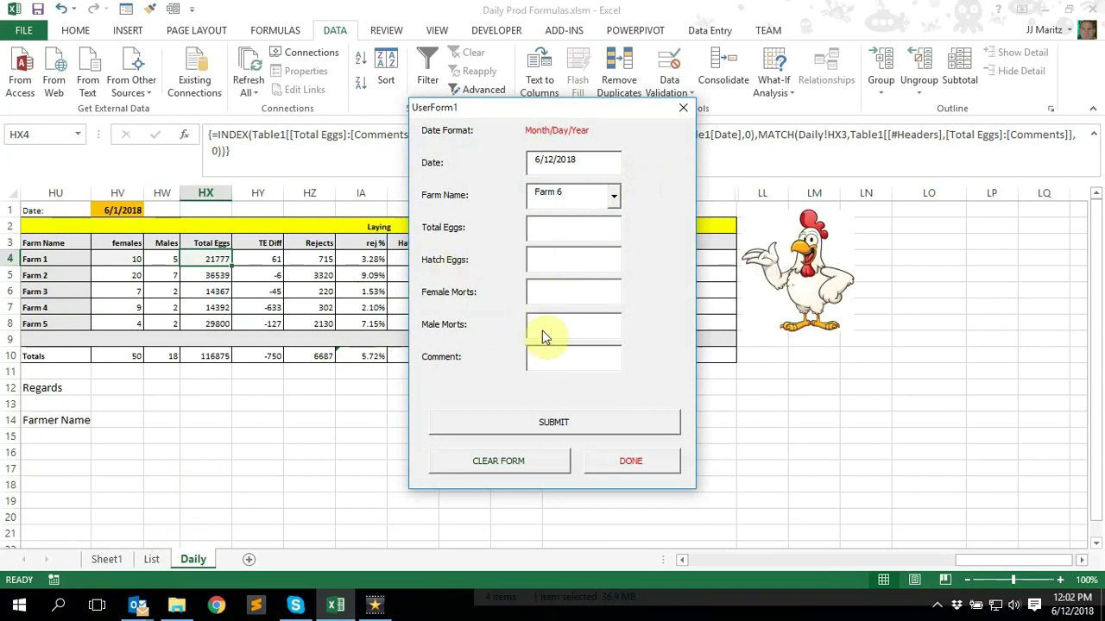
{"action": "left_click", "coordinate": [549, 359]}
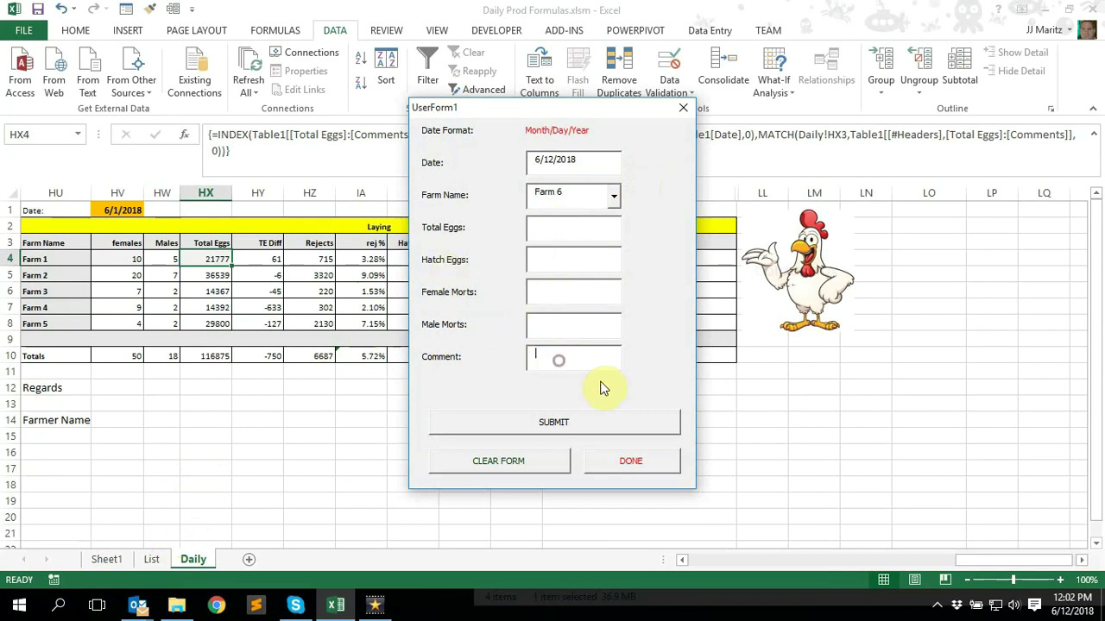
{"action": "left_click", "coordinate": [633, 463]}
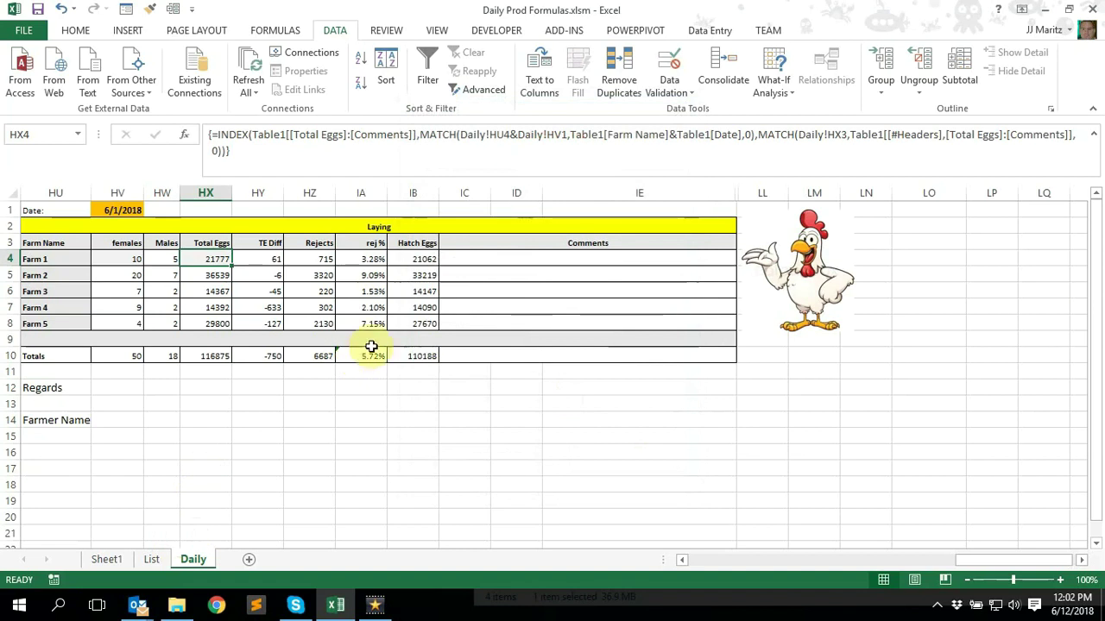
Reopen the data entry form to review its blank fields and close it
{"action": "left_click", "coordinate": [798, 278]}
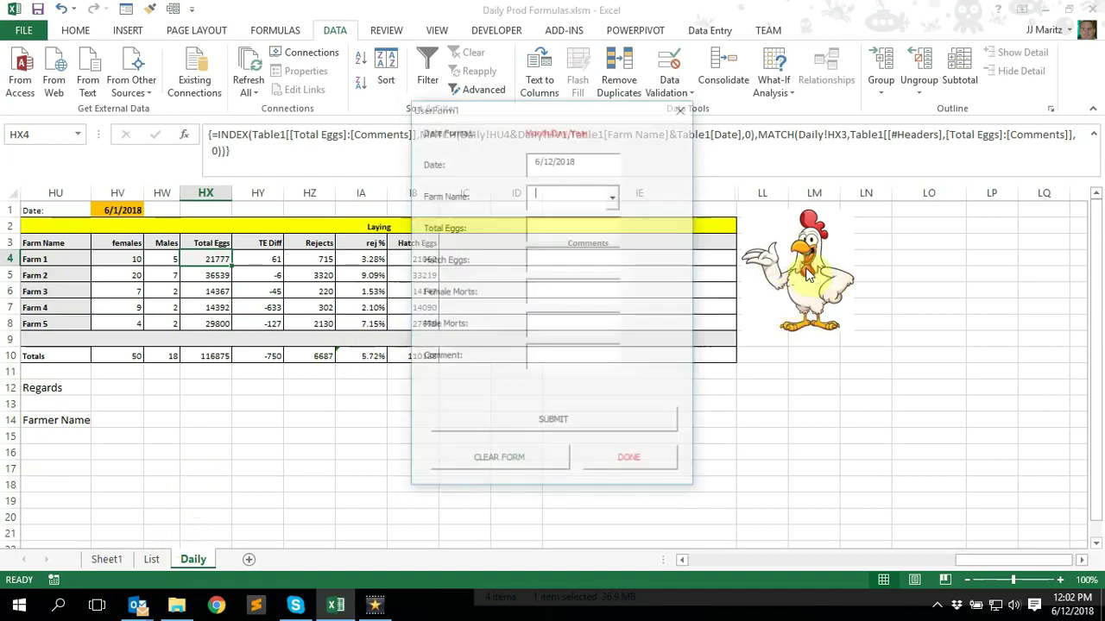
{"action": "left_click", "coordinate": [585, 189]}
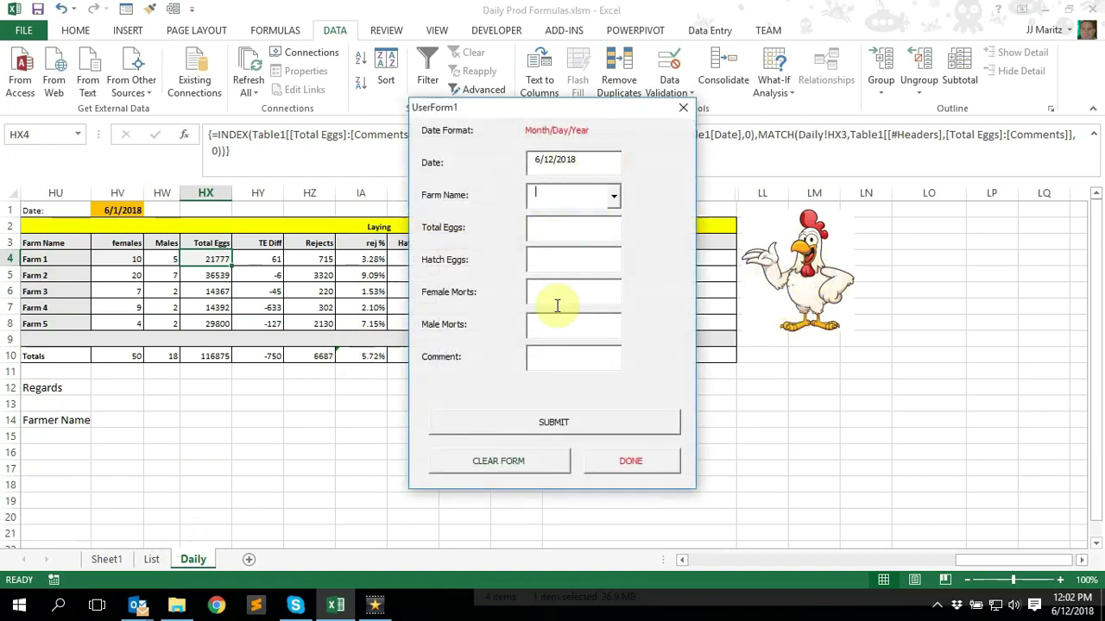
{"action": "left_click", "coordinate": [646, 462]}
Examine the last records of the Sheet1 table, where form entries are stored, and return to the Daily sheet
{"action": "left_click", "coordinate": [106, 559]}
{"action": "scroll", "coordinate": [269, 399], "scroll_direction": "down", "scroll_amount": 4}
{"action": "scroll", "coordinate": [269, 399], "scroll_direction": "down", "scroll_amount": 18}
{"action": "scroll", "coordinate": [269, 272], "scroll_direction": "up", "scroll_amount": 3}
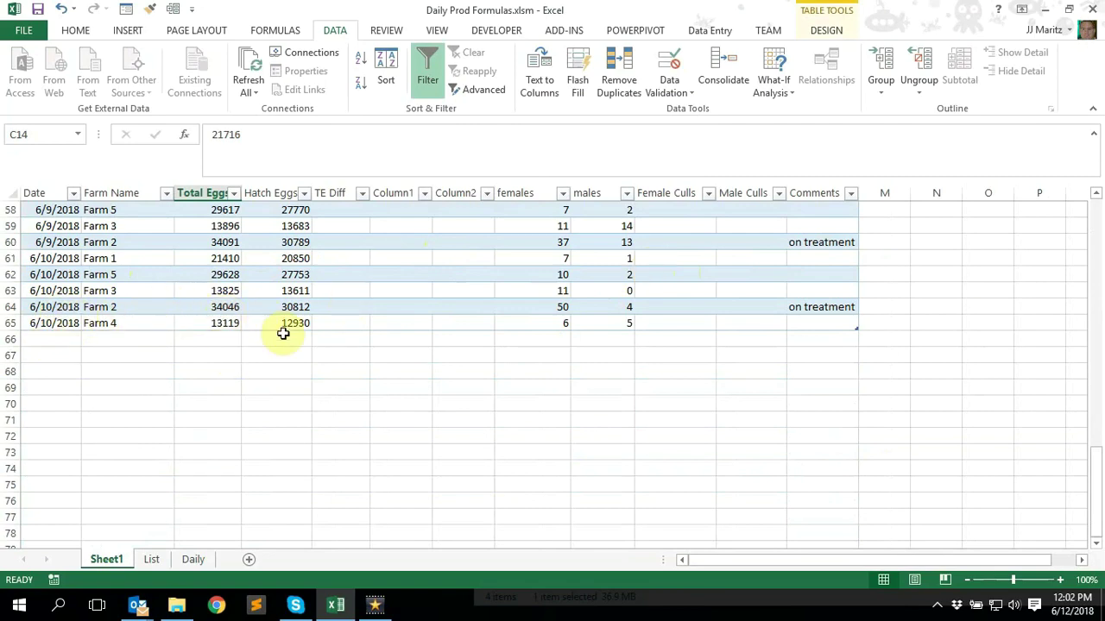
{"action": "left_click", "coordinate": [185, 561]}
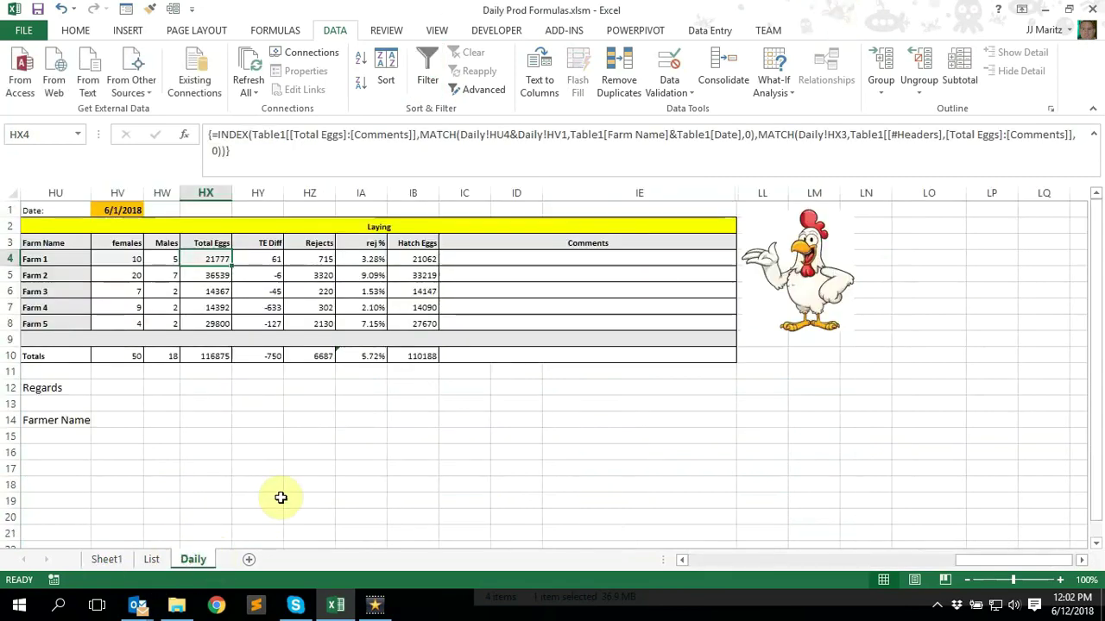
Review the date field in the entry form, close it, and inspect Farm 1's females formula in HV4
{"action": "left_click", "coordinate": [792, 325]}
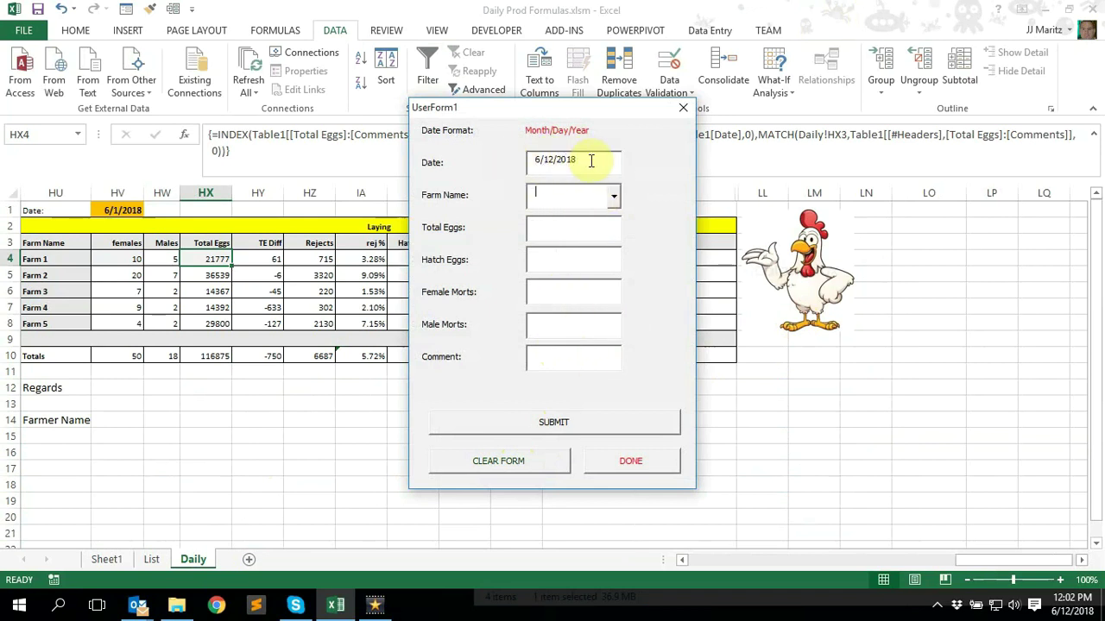
{"action": "key", "text": "Tab"}
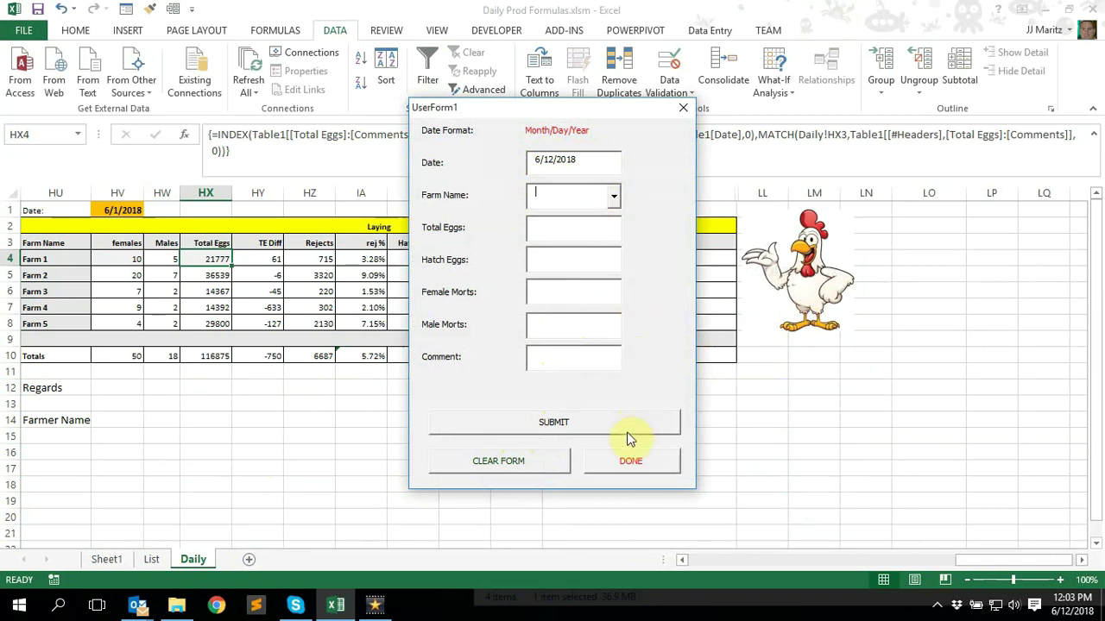
{"action": "left_click", "coordinate": [638, 465]}
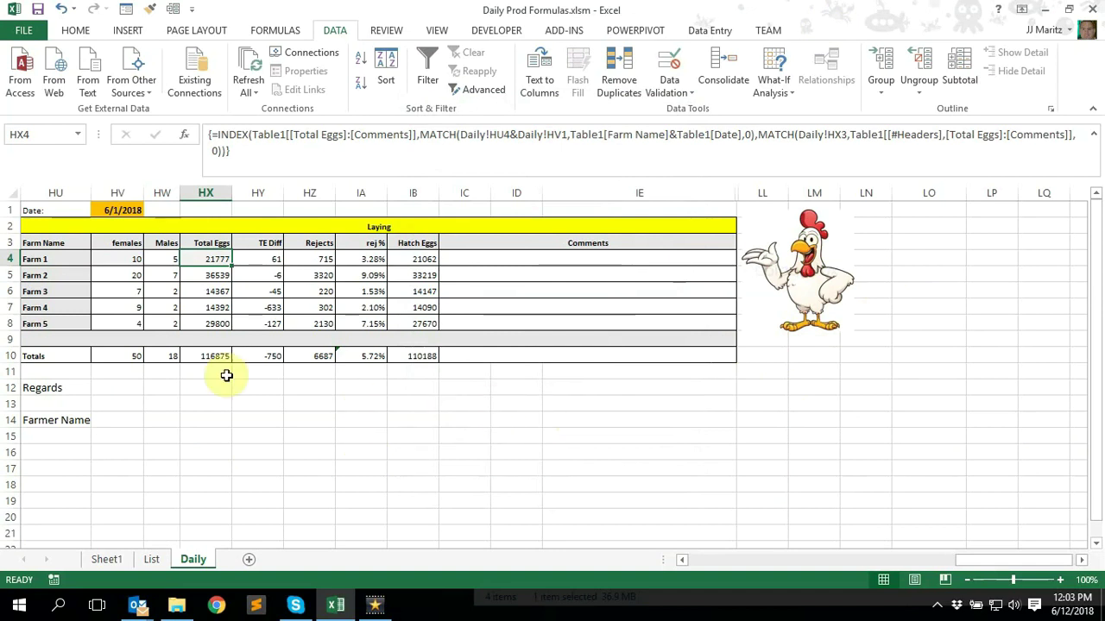
{"action": "left_click", "coordinate": [131, 274]}
{"action": "left_click", "coordinate": [134, 260]}
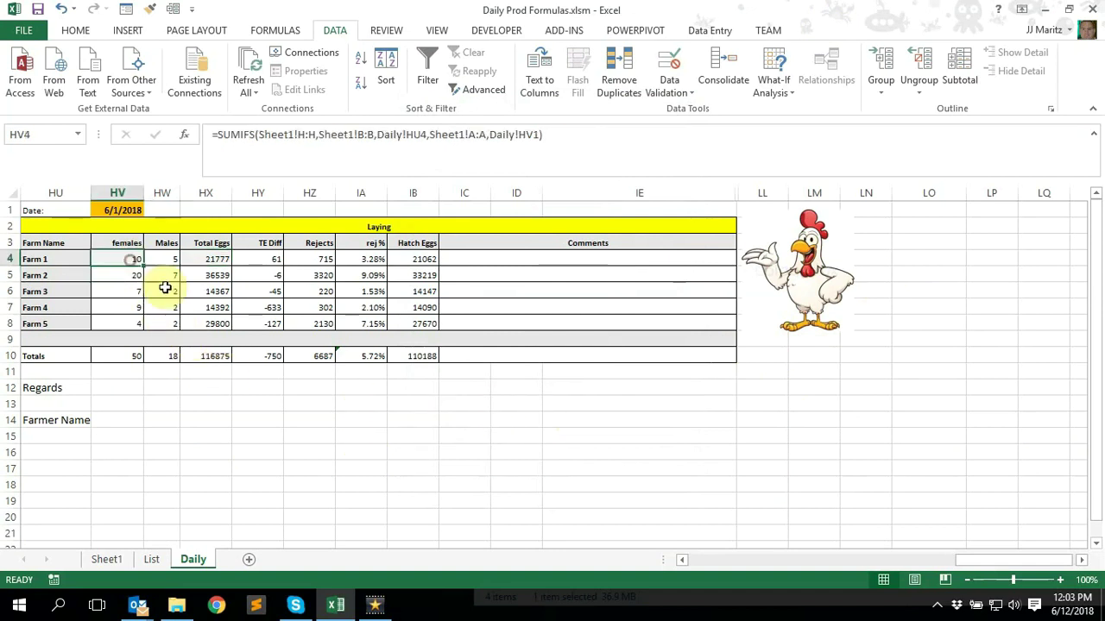
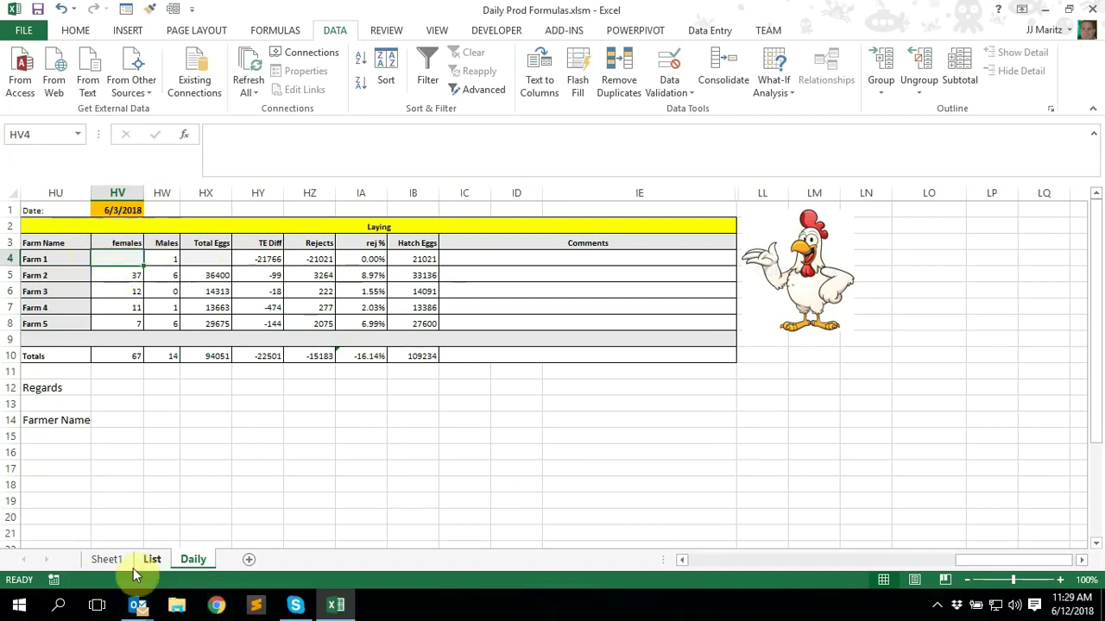
Review the Sheet1 table's columns from the first record onward and return to the Daily sheet
{"action": "left_click", "coordinate": [105, 560]}
{"action": "scroll", "coordinate": [345, 371], "scroll_direction": "up", "scroll_amount": 15}
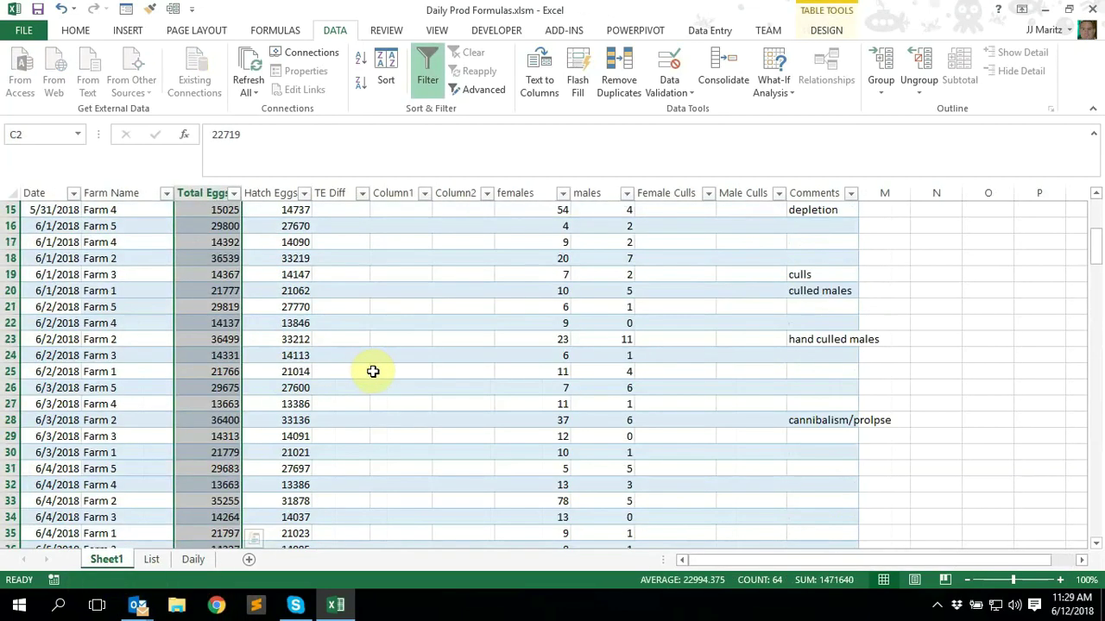
{"action": "scroll", "coordinate": [373, 371], "scroll_direction": "up", "scroll_amount": 5}
{"action": "left_click", "coordinate": [328, 276]}
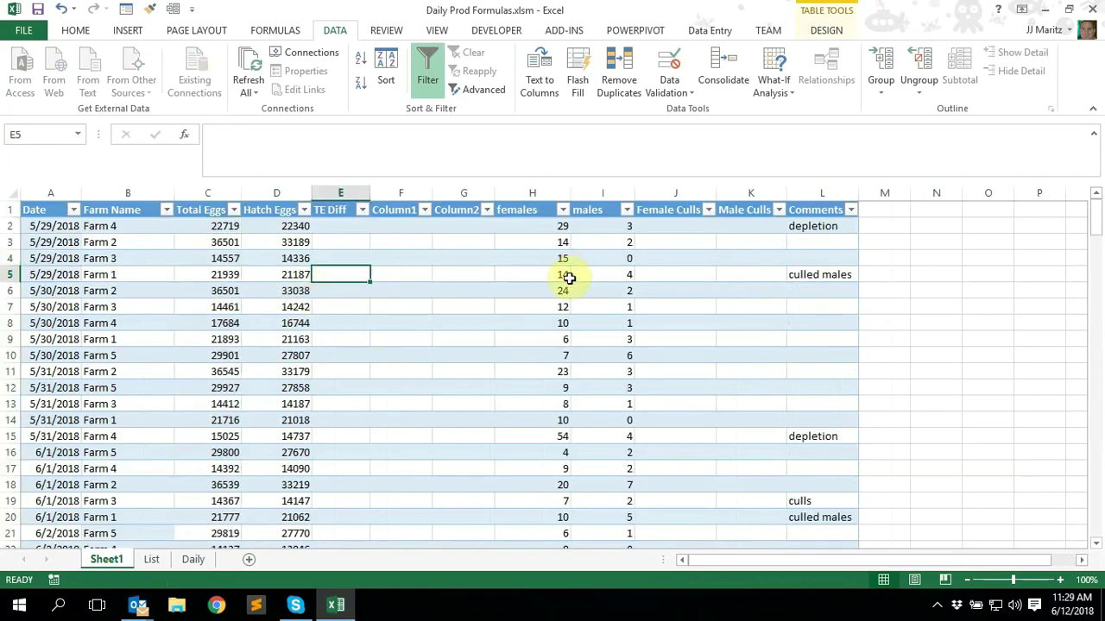
{"action": "left_click", "coordinate": [193, 559]}
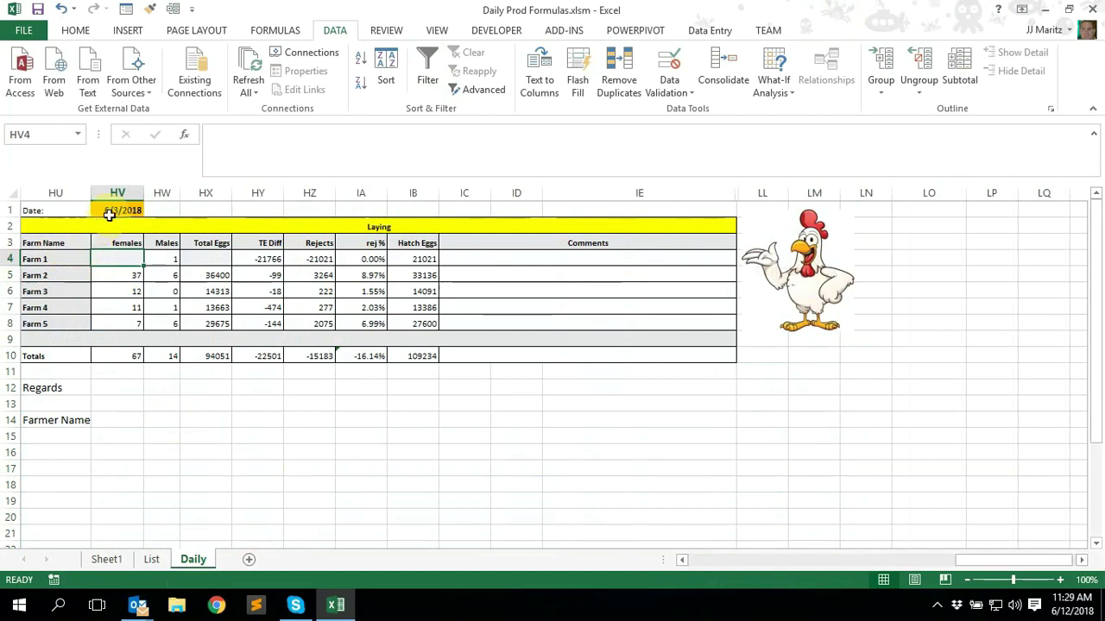
Examine Farm 1's empty females cell HV4 and its two lookup criteria, the farm name in HU4 and the date in HV1
{"action": "left_click", "coordinate": [129, 278]}
{"action": "left_click", "coordinate": [123, 259]}
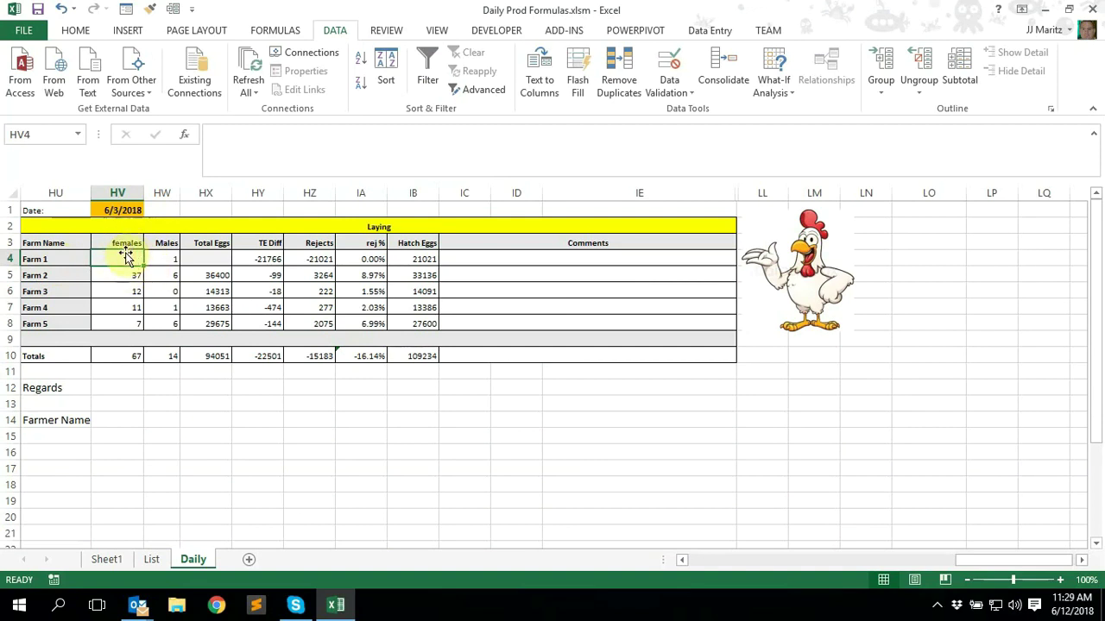
{"action": "left_click", "coordinate": [52, 260]}
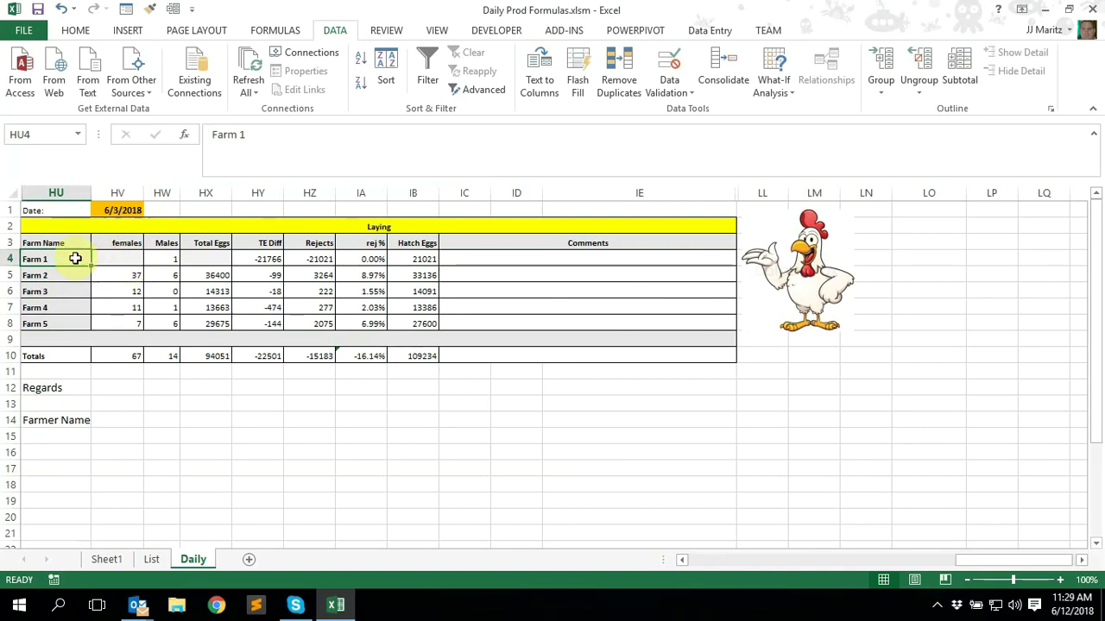
{"action": "left_click", "coordinate": [129, 210]}
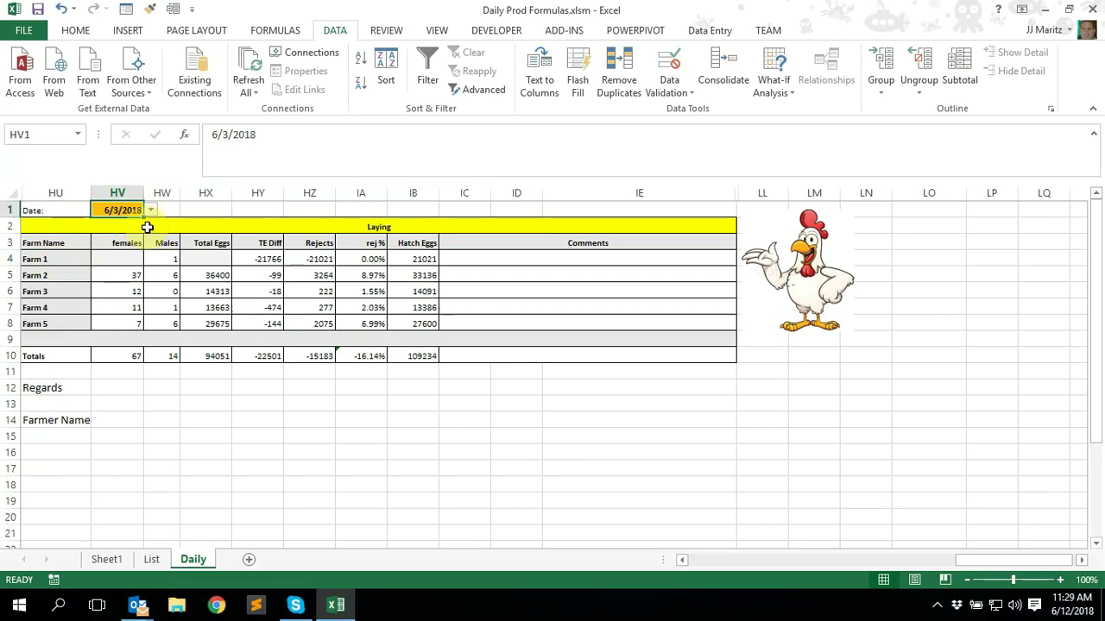
{"action": "left_click", "coordinate": [125, 259]}
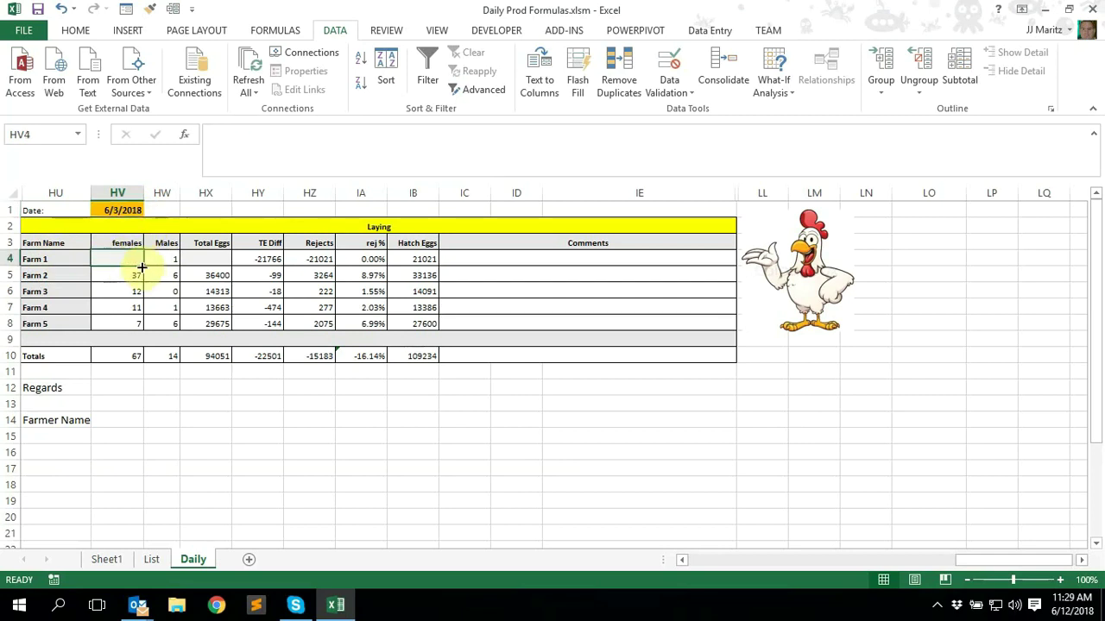
{"action": "left_click", "coordinate": [68, 257]}
{"action": "left_click", "coordinate": [124, 209]}
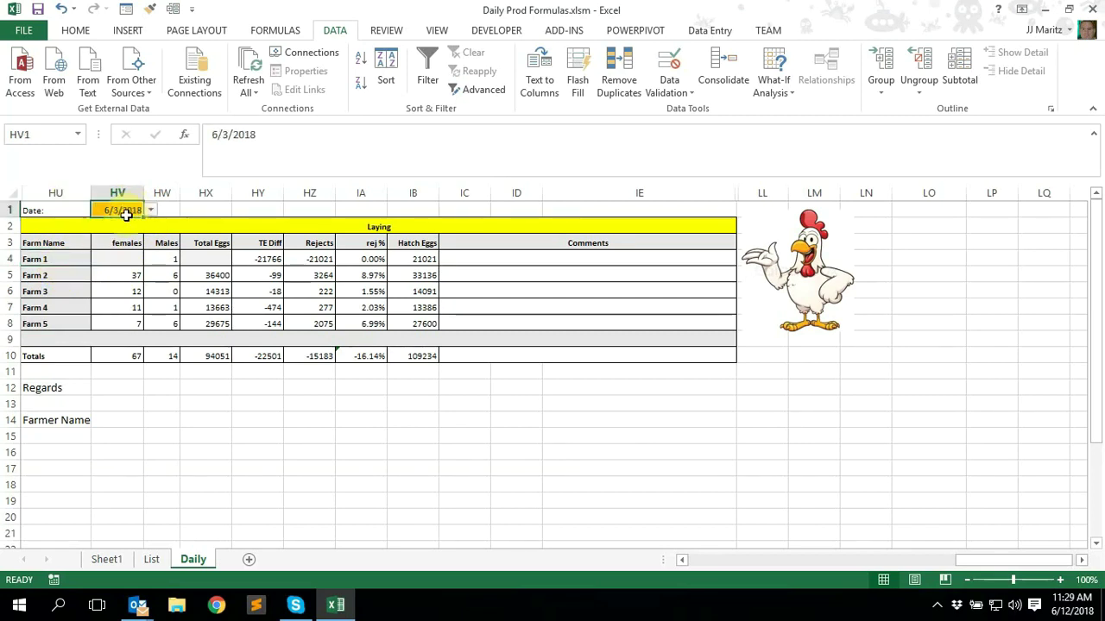
{"action": "left_click", "coordinate": [122, 259]}
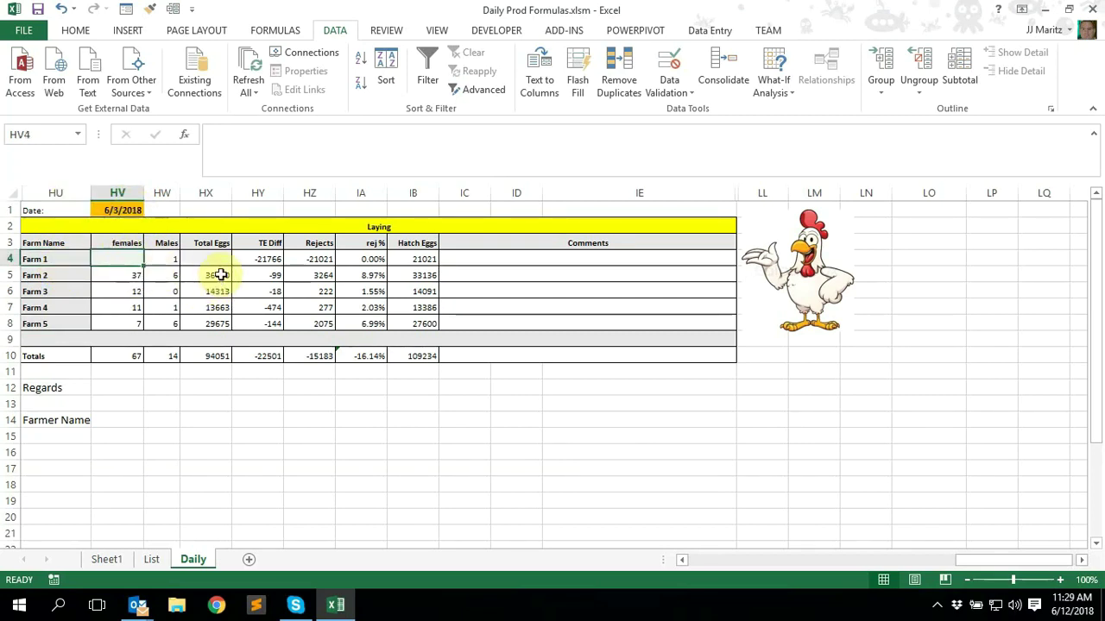
Start a SUMIFS formula in Farm 1's females cell HV4 with Sheet1's females column H:H as the sum range
{"action": "type", "text": "=;sumi"}
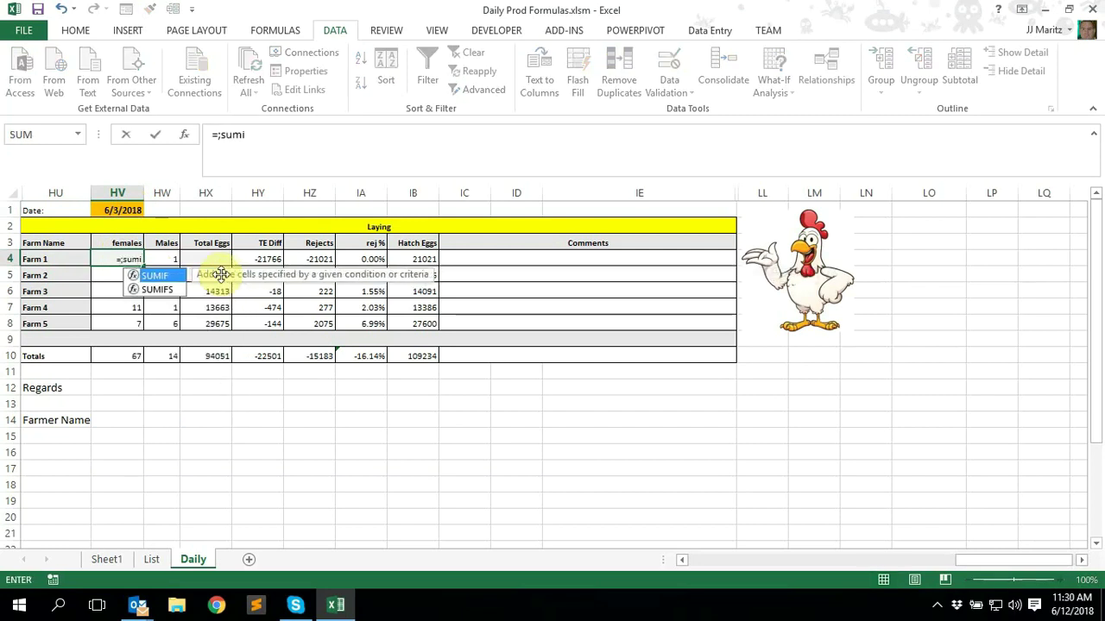
{"action": "key", "text": "Down"}
{"action": "key", "text": "Tab"}
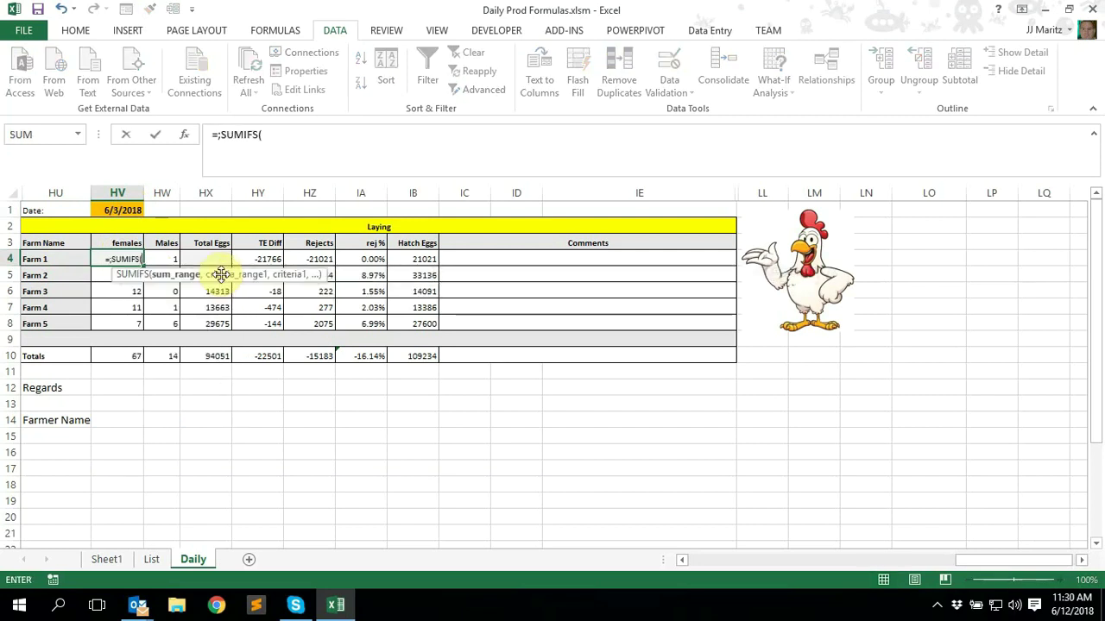
{"action": "left_click", "coordinate": [218, 135]}
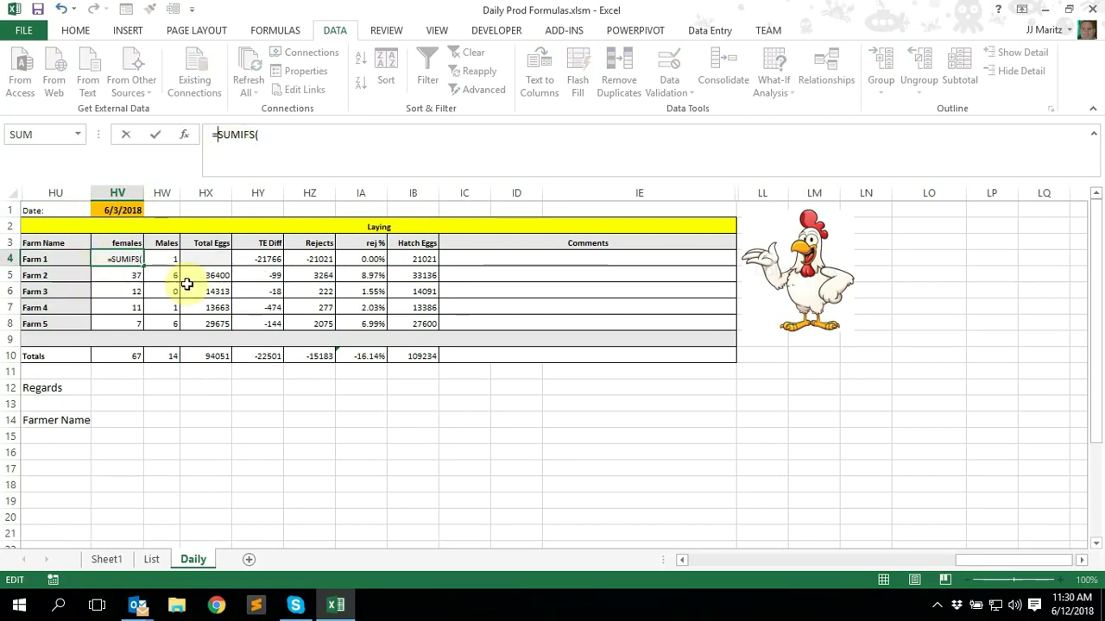
{"action": "left_click", "coordinate": [285, 135]}
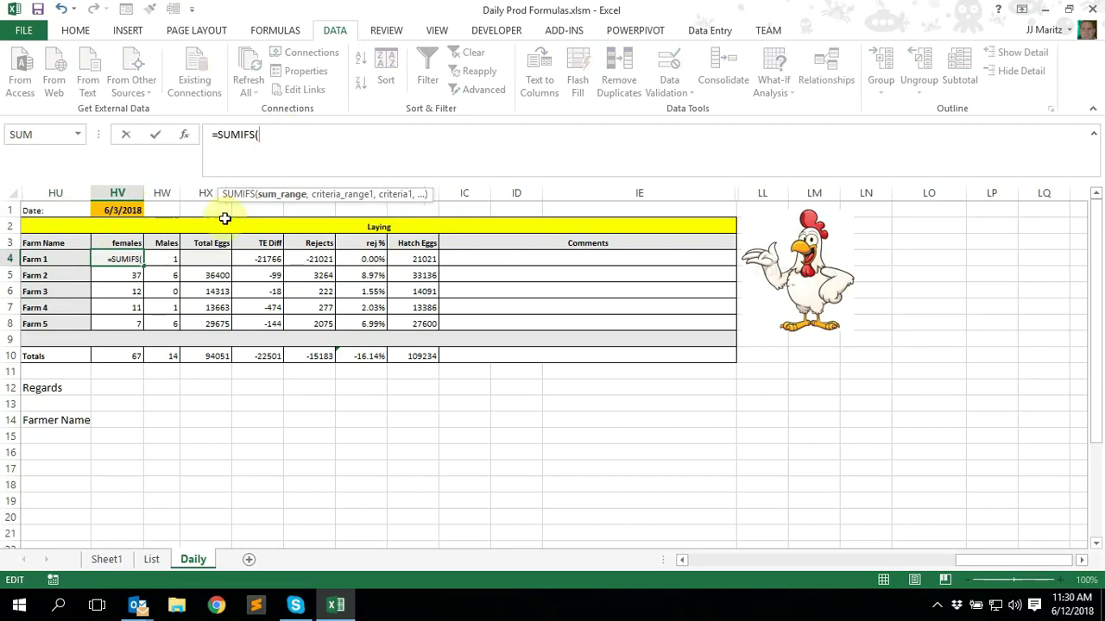
{"action": "left_click", "coordinate": [116, 559]}
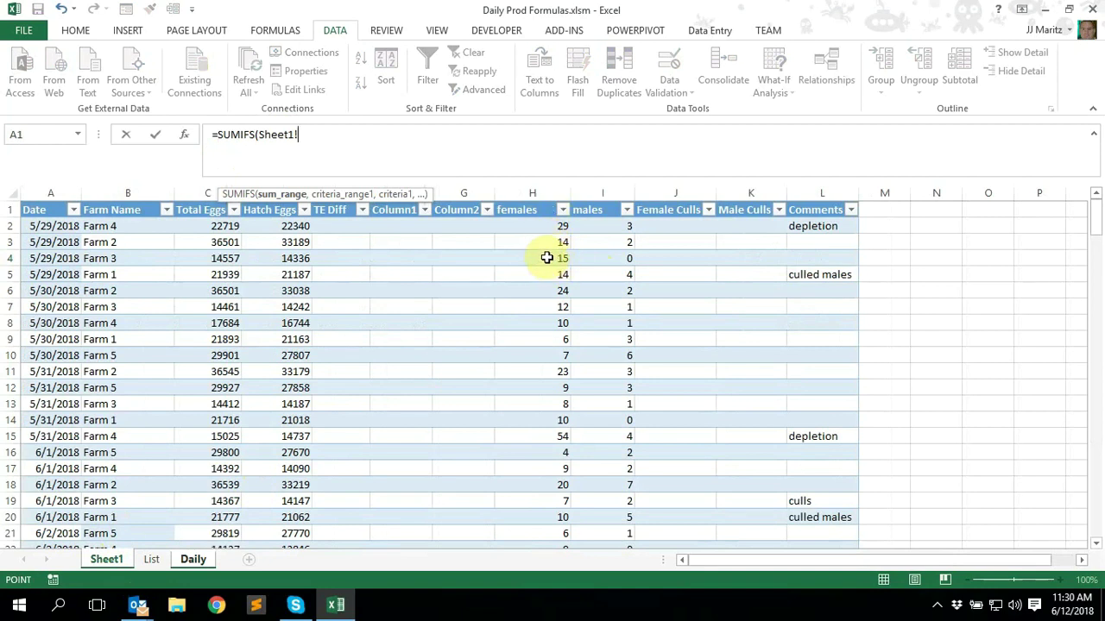
{"action": "left_click", "coordinate": [538, 192]}
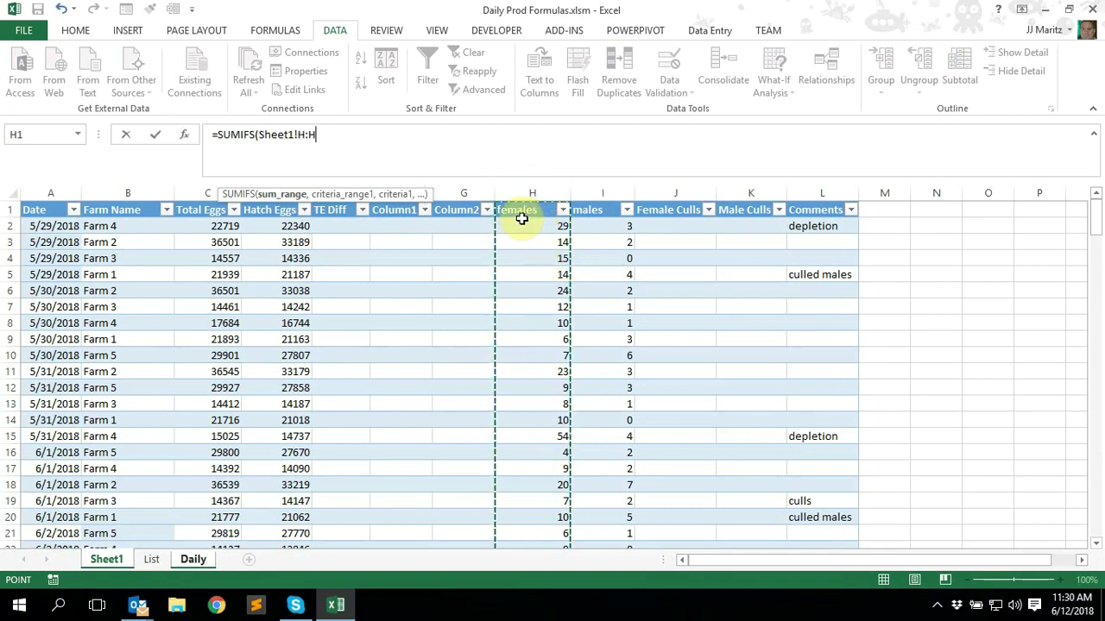
{"action": "type", "text": ","}
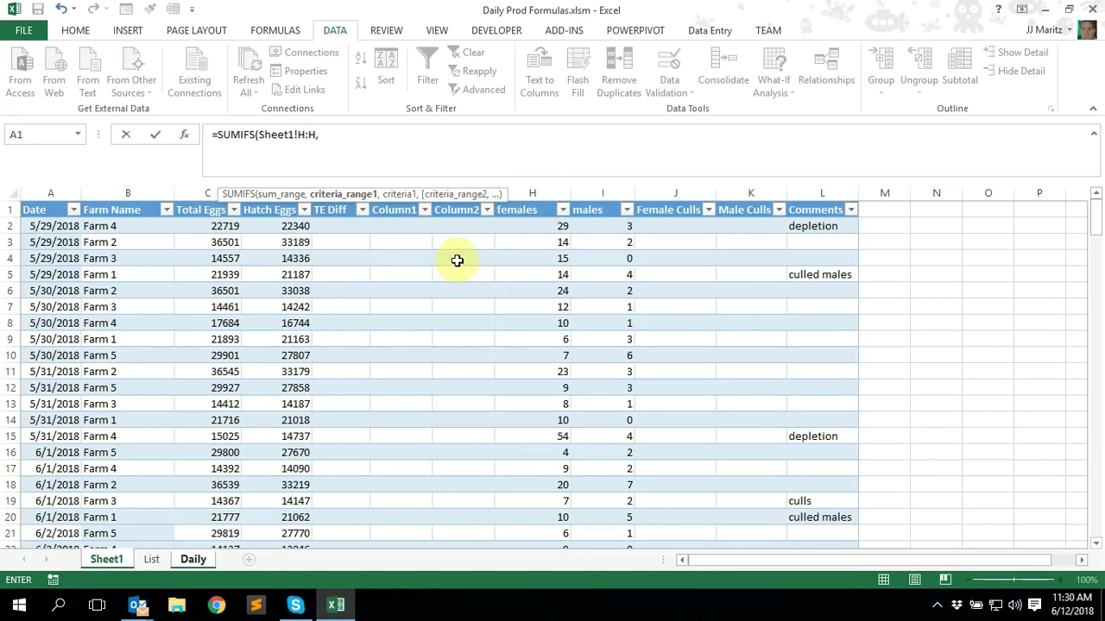
Add the first criteria pair to the formula: Sheet1's Farm Name column B:B matched to the farm name in Daily!HU4
{"action": "left_click", "coordinate": [145, 189]}
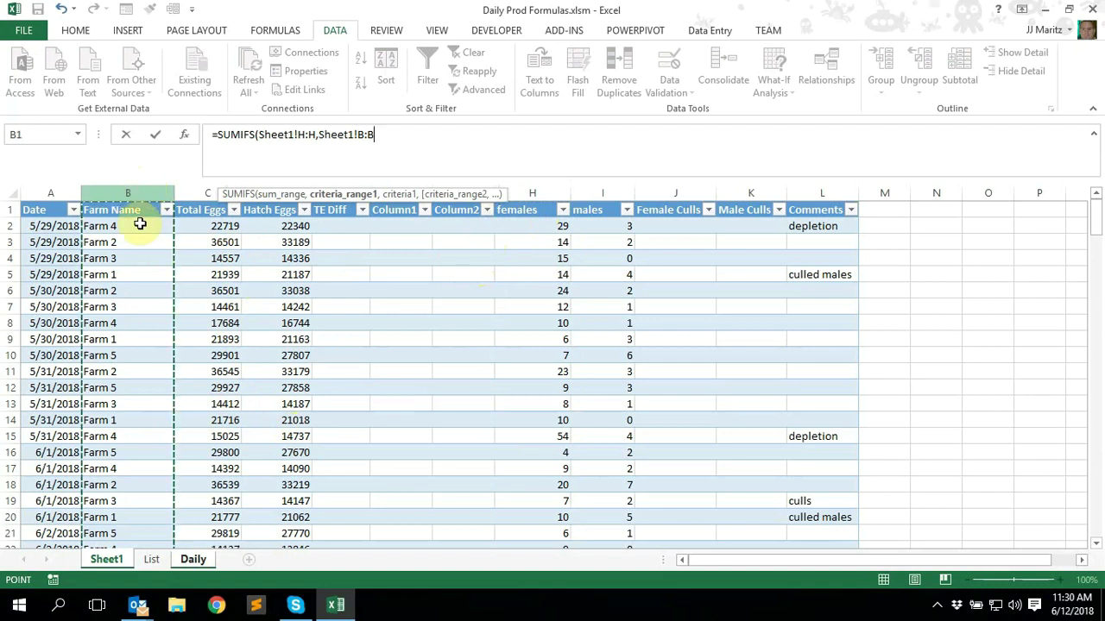
{"action": "left_click", "coordinate": [147, 194]}
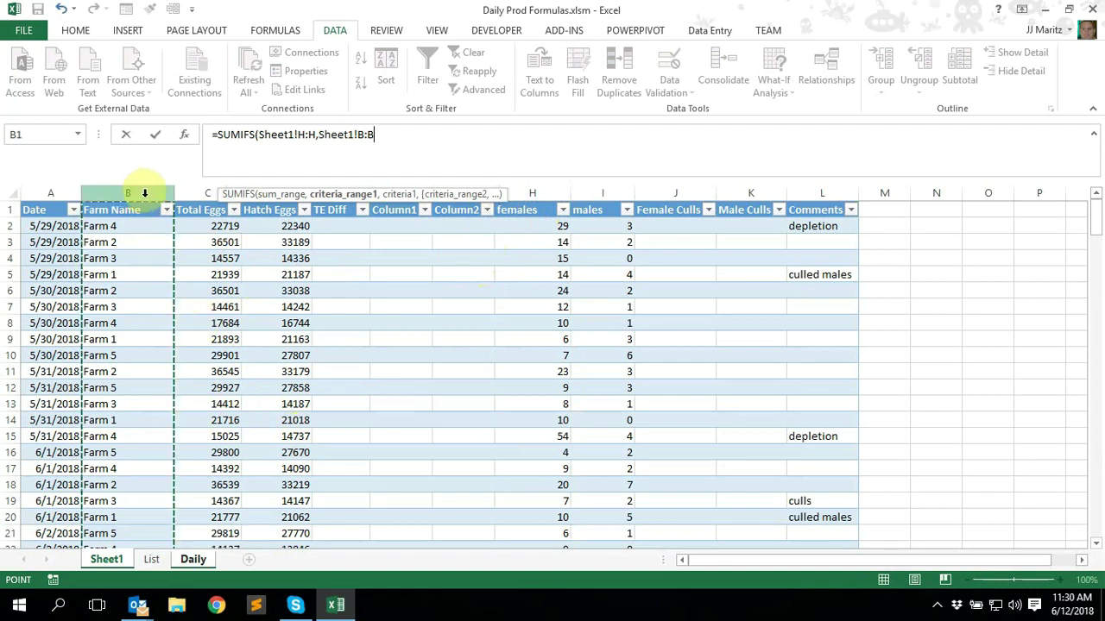
{"action": "type", "text": ","}
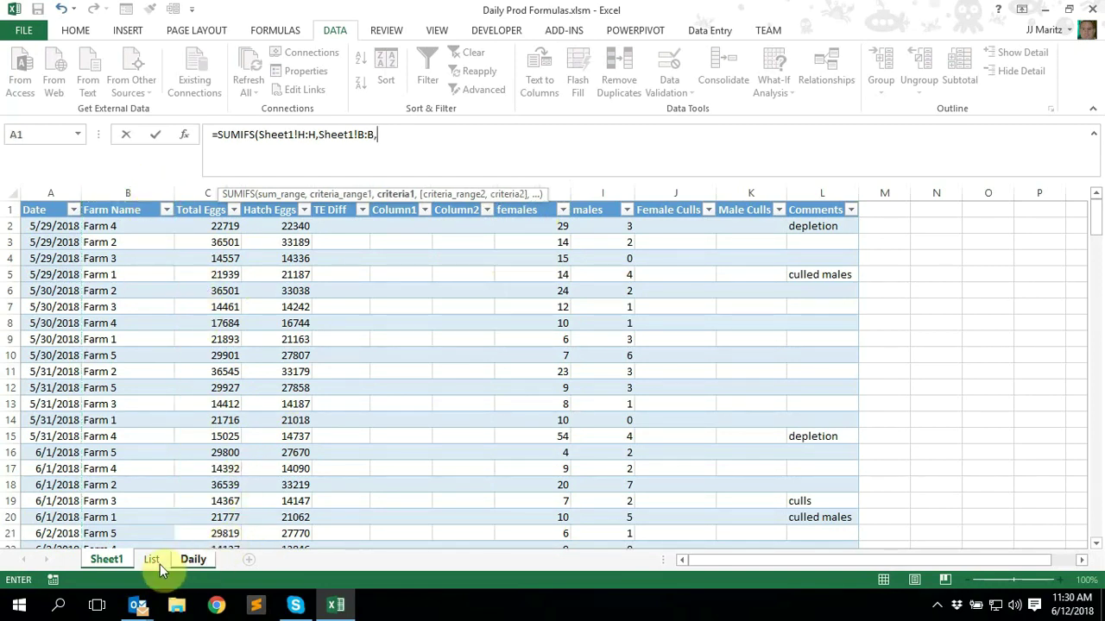
{"action": "left_click", "coordinate": [193, 559]}
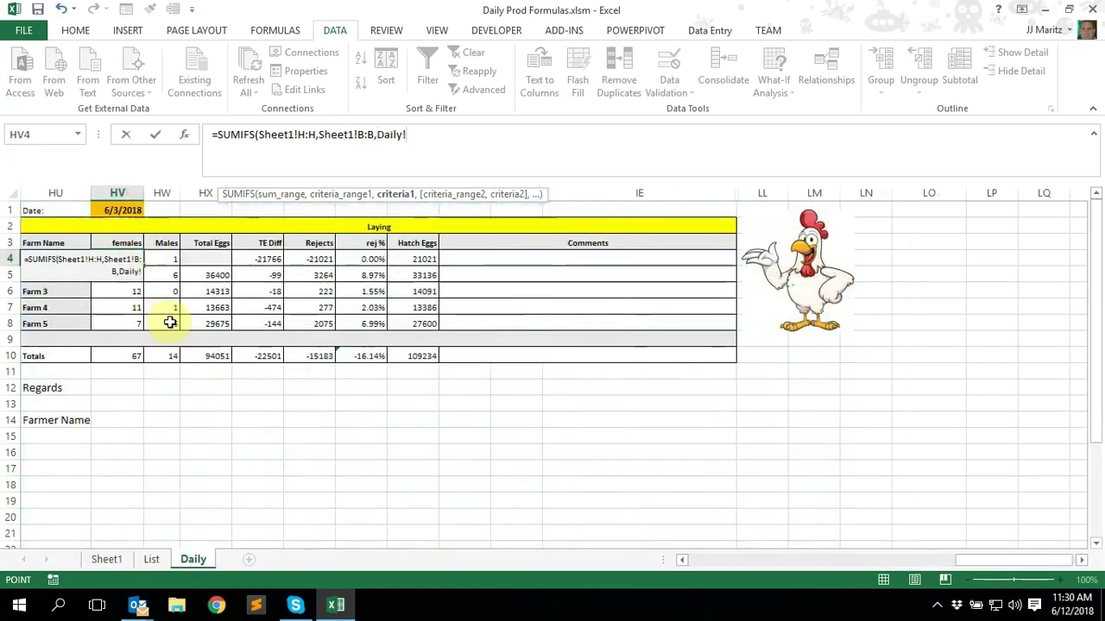
{"action": "left_click", "coordinate": [107, 559]}
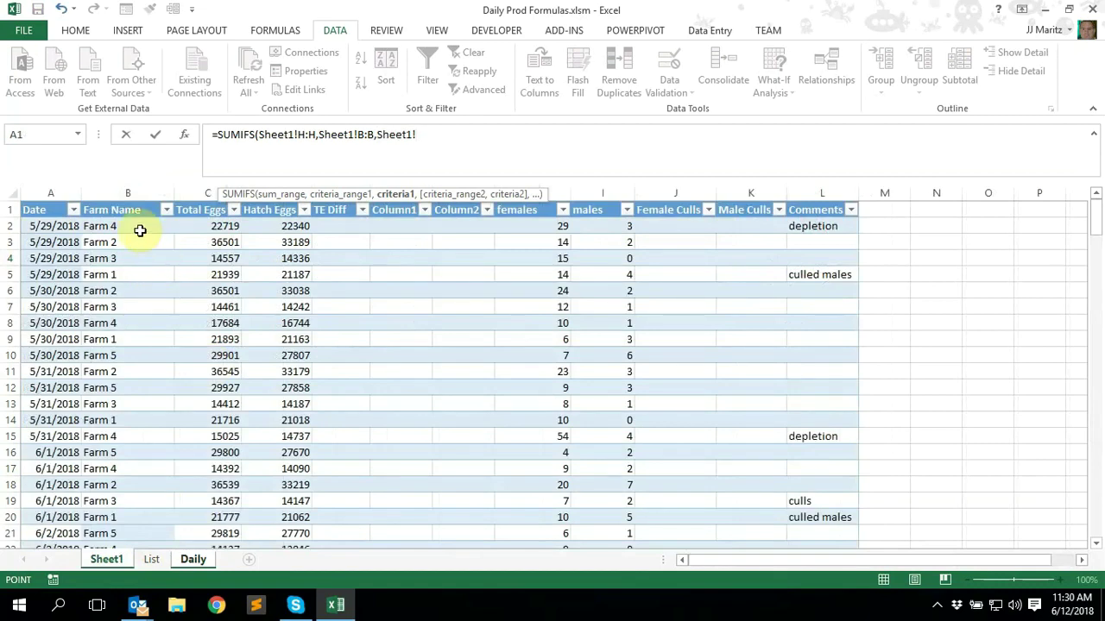
{"action": "left_click", "coordinate": [193, 561]}
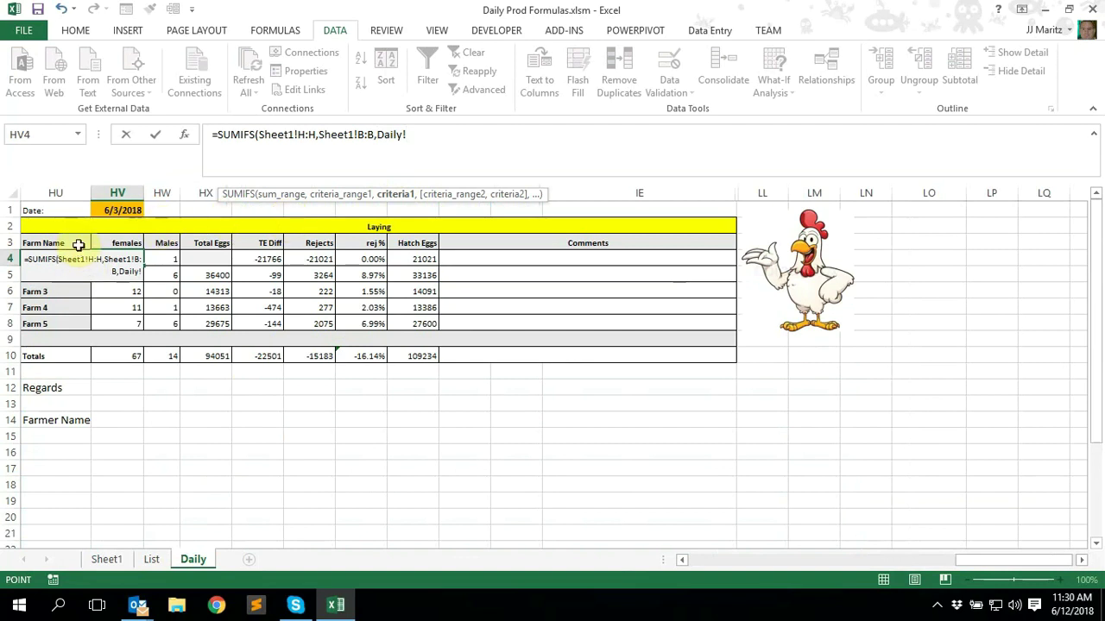
{"action": "left_click", "coordinate": [164, 258]}
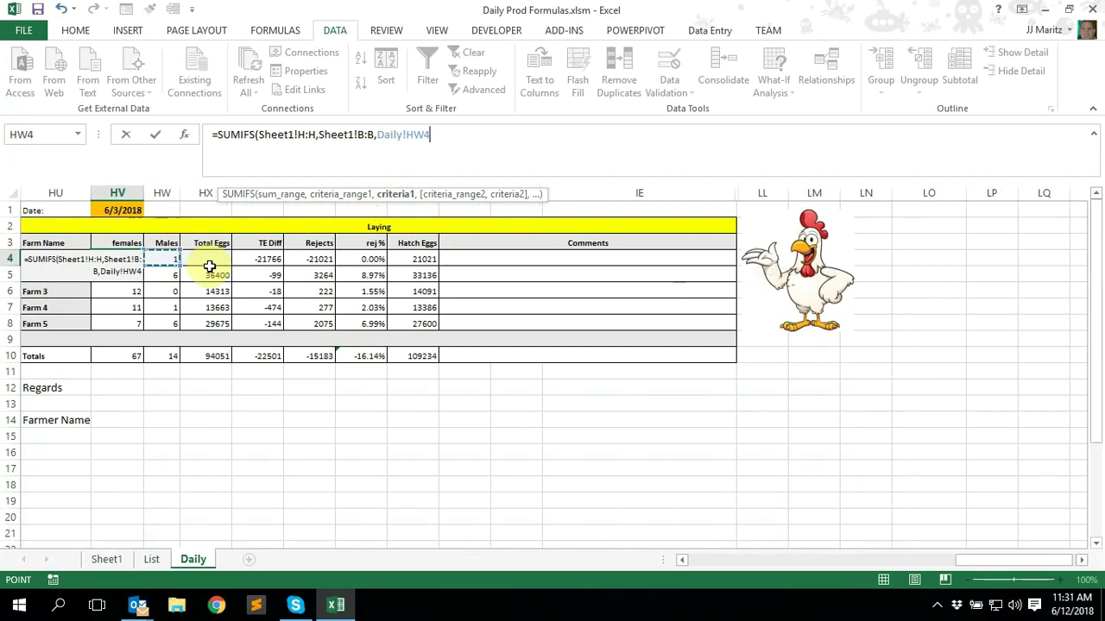
{"action": "key", "text": "Left"}
{"action": "key", "text": "Left"}
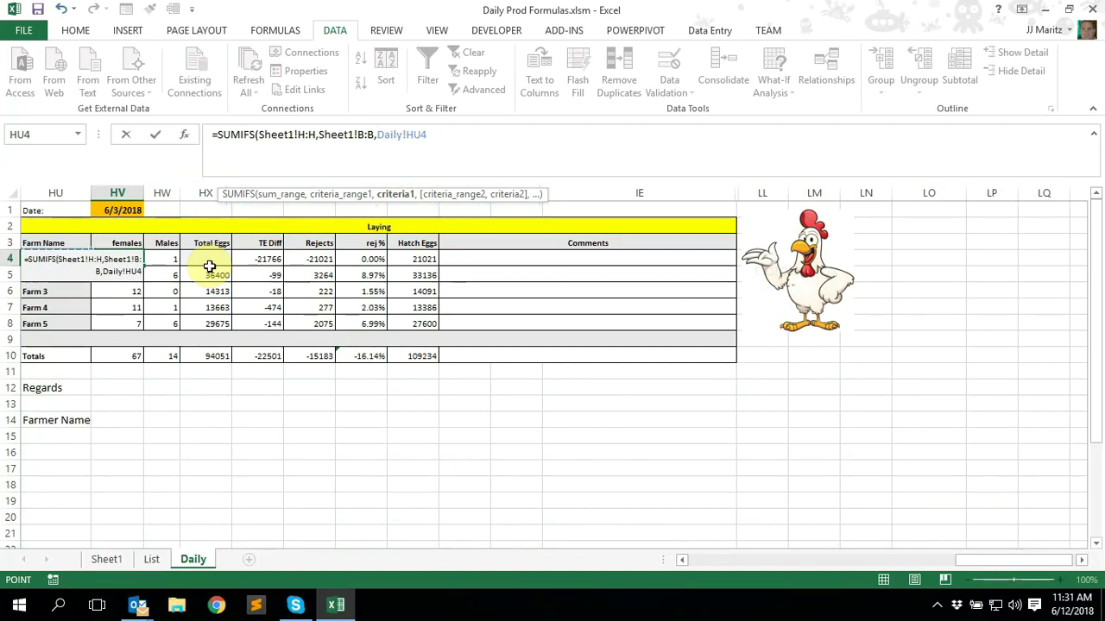
{"action": "type", "text": ","}
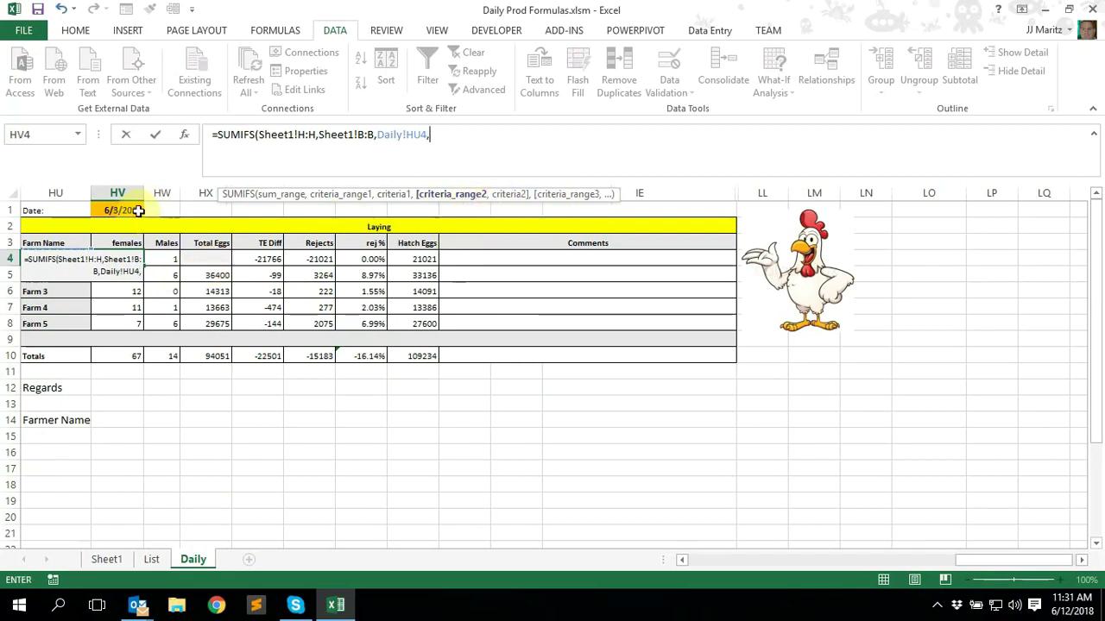
Add Sheet1's Date column A:A with the date in Daily!HV1 as the second criteria pair and complete the SUMIFS formula
{"action": "left_click", "coordinate": [106, 559]}
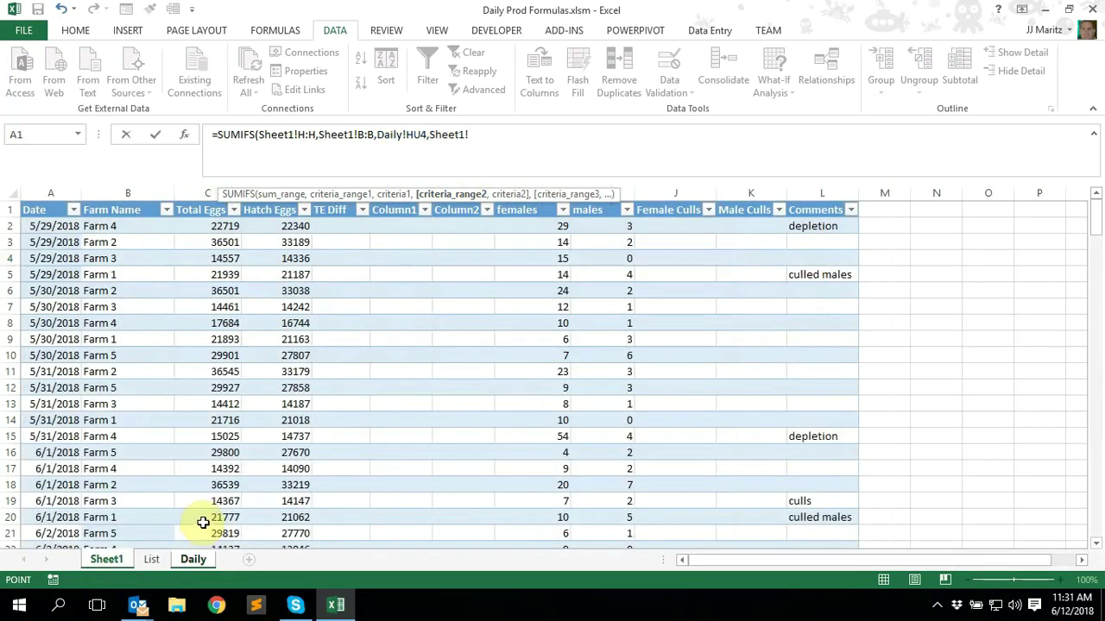
{"action": "left_click", "coordinate": [52, 192]}
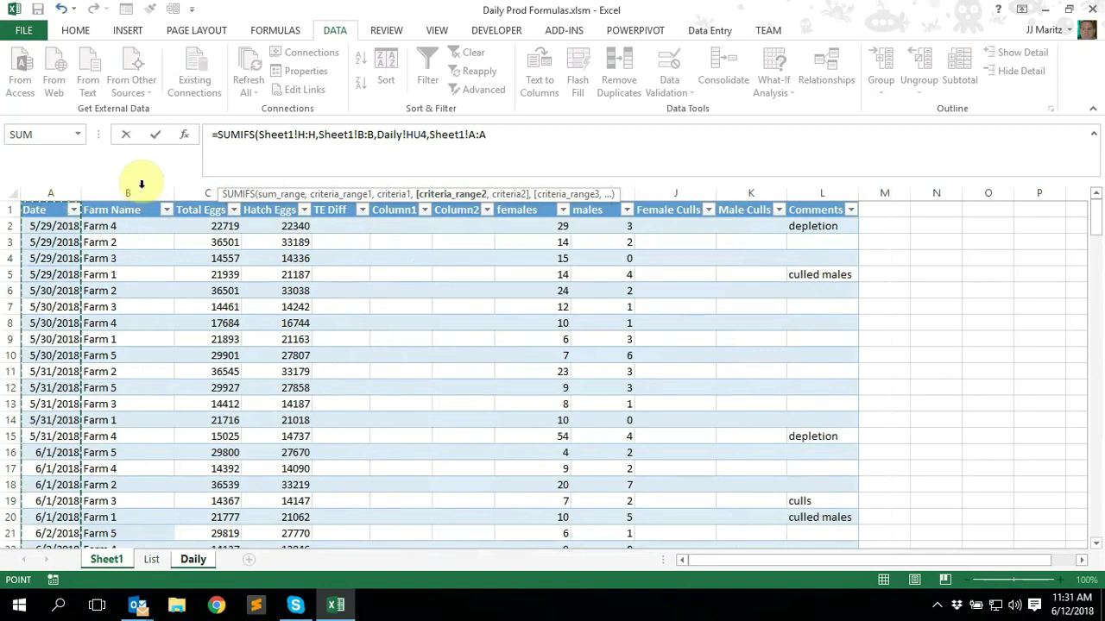
{"action": "type", "text": ","}
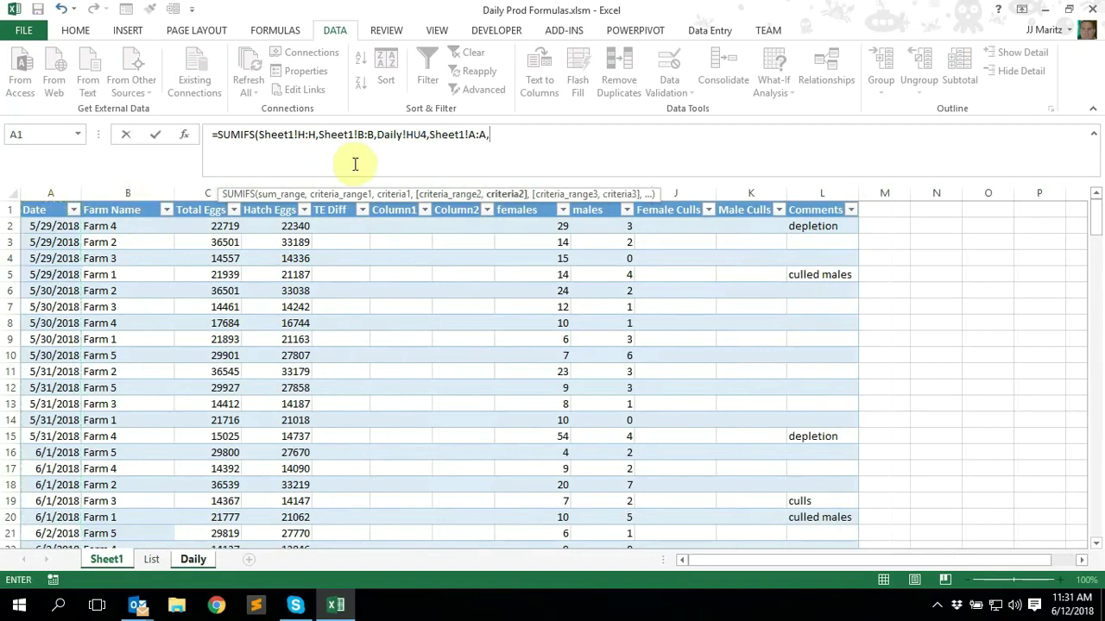
{"action": "left_click", "coordinate": [191, 558]}
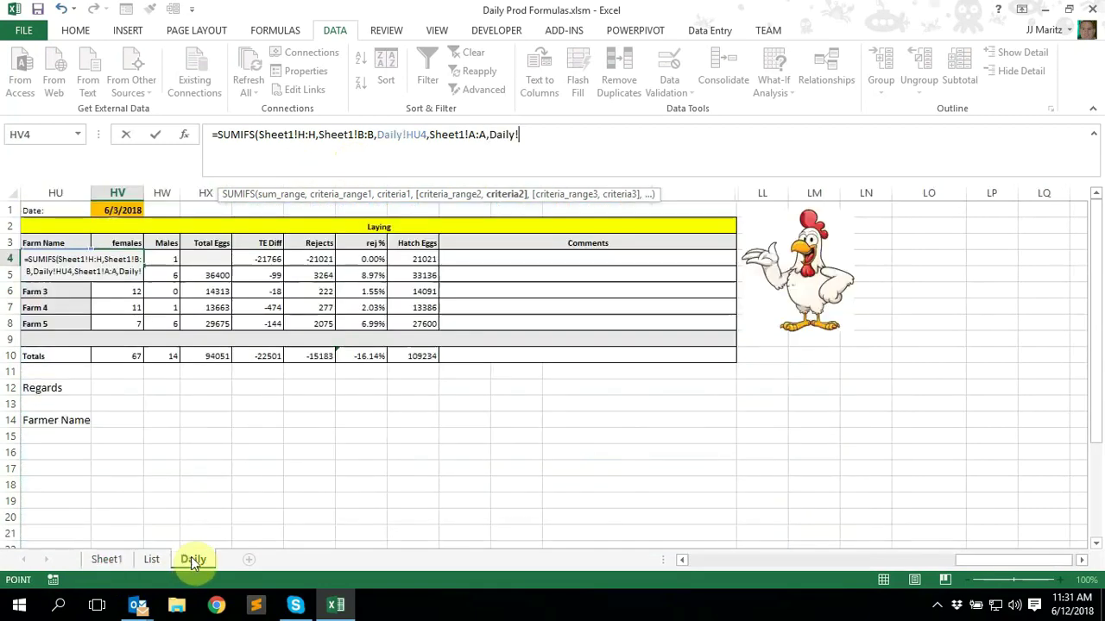
{"action": "left_click", "coordinate": [130, 210]}
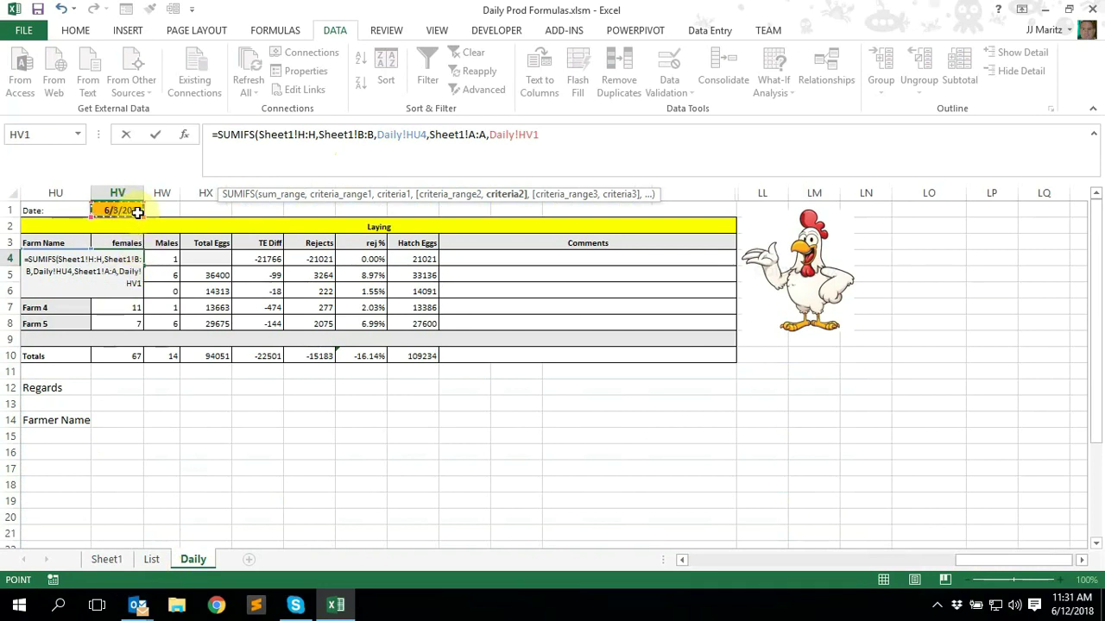
{"action": "type", "text": ")"}
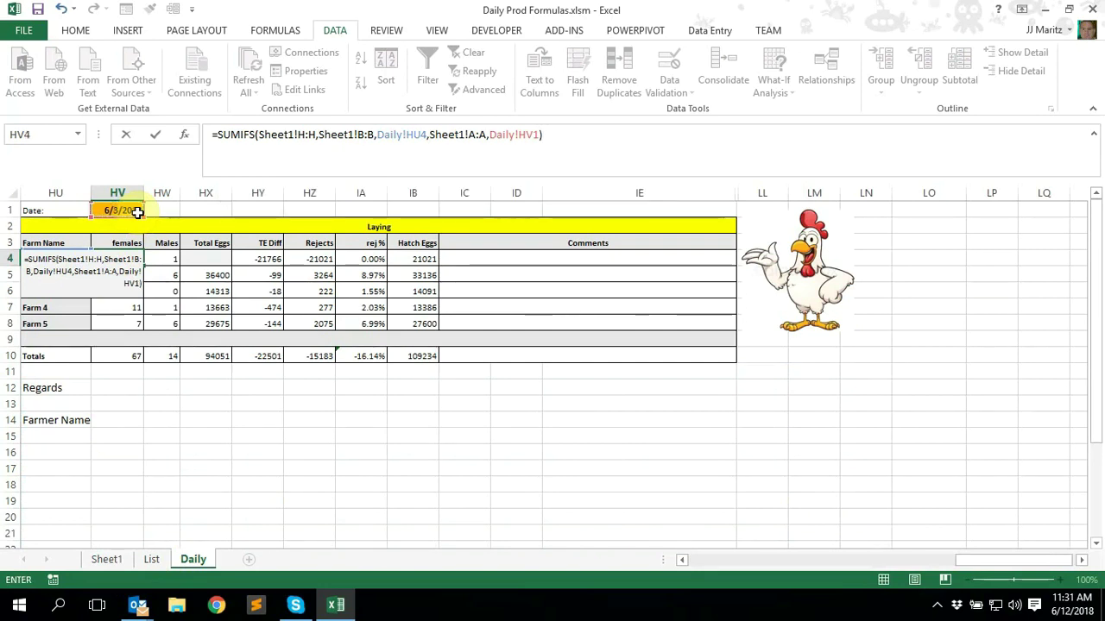
{"action": "key", "text": "Return"}
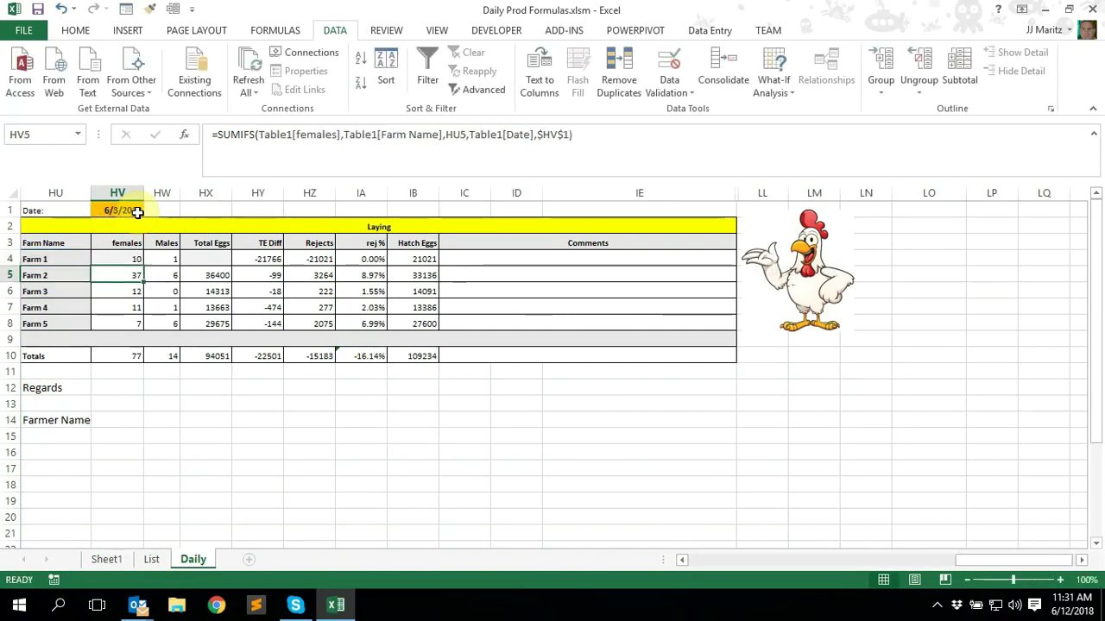
Check HV4's result against the females value in Farm 1's 6/3/2018 record on Sheet1, and return to the Daily sheet
{"action": "left_click", "coordinate": [133, 262]}
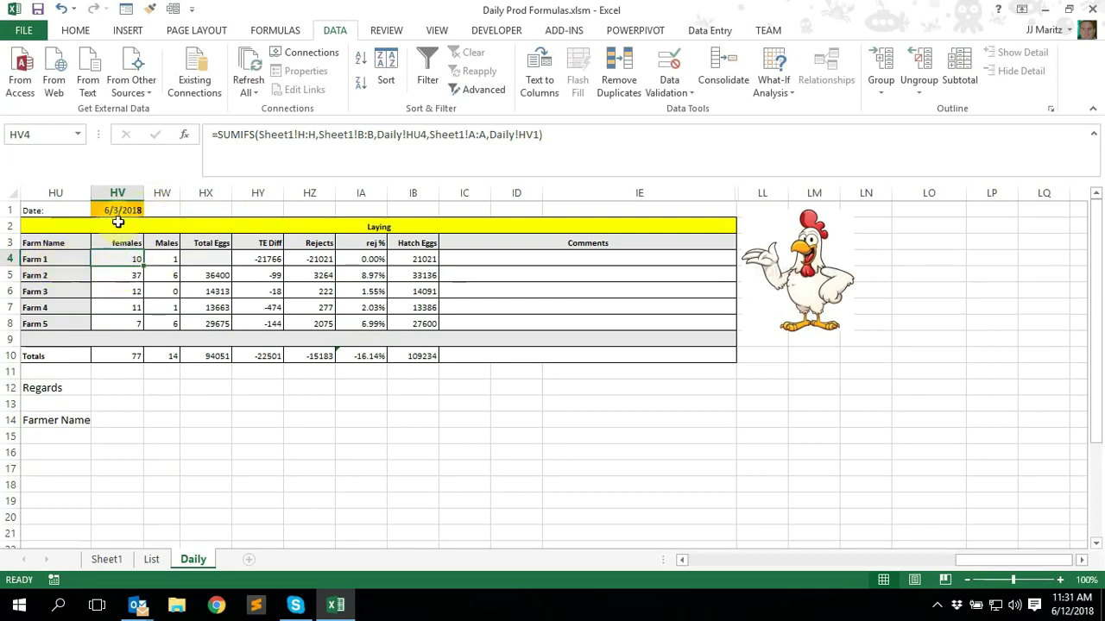
{"action": "left_click", "coordinate": [121, 563]}
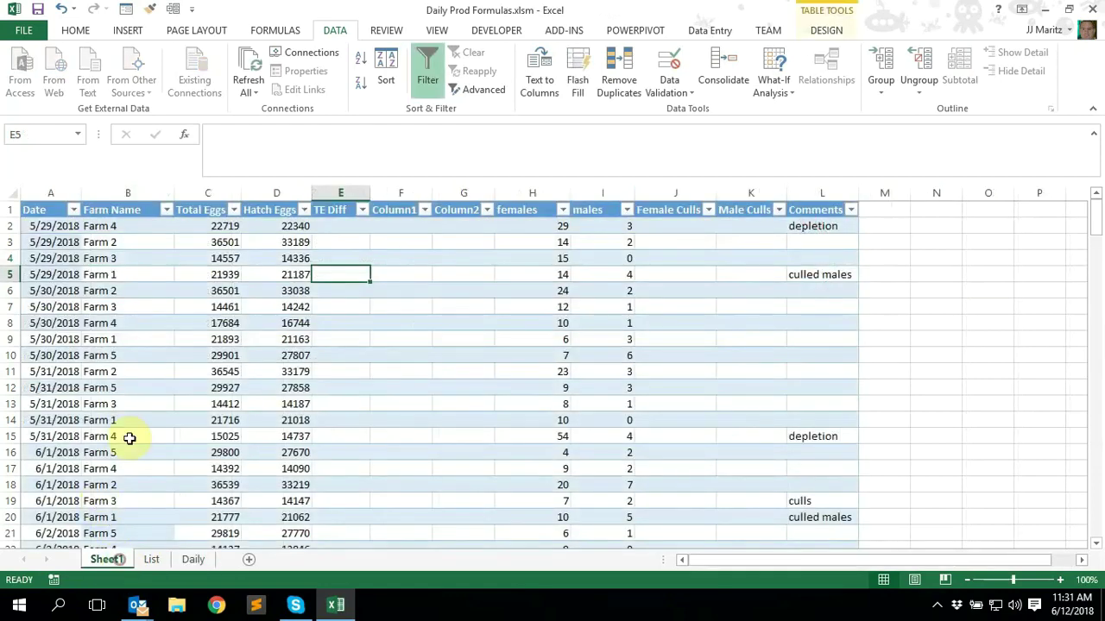
{"action": "scroll", "coordinate": [105, 423], "scroll_direction": "down", "scroll_amount": 5}
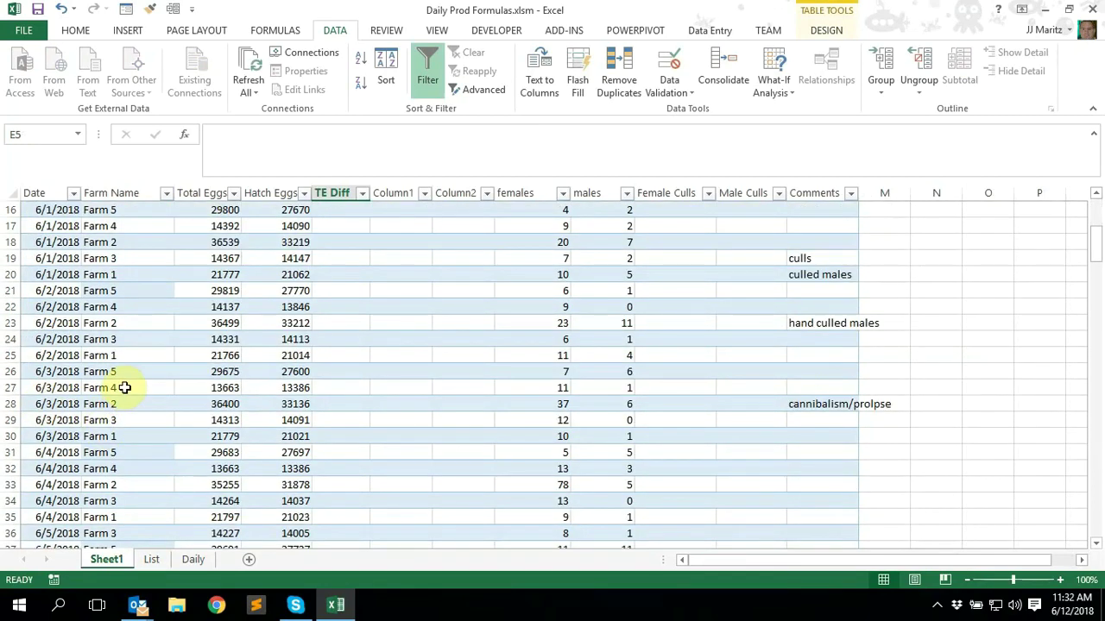
{"action": "left_click", "coordinate": [9, 435]}
{"action": "left_click", "coordinate": [553, 437]}
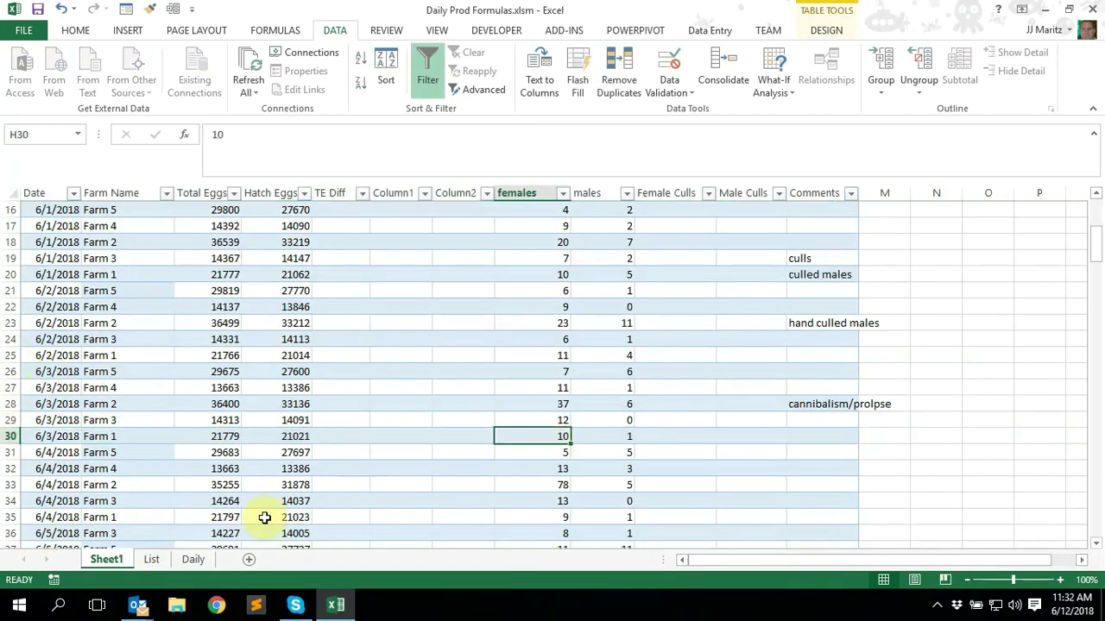
{"action": "left_click", "coordinate": [198, 561]}
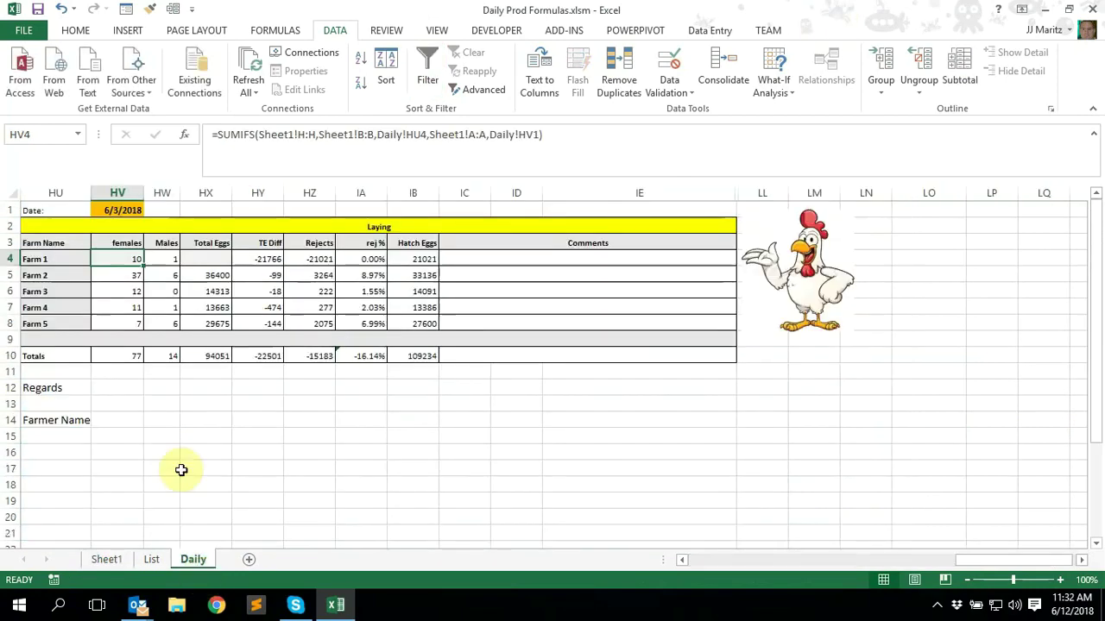
Set the report date in HV1 to 6/2/2018 and dismiss the e-mail notification
{"action": "left_click", "coordinate": [133, 215]}
{"action": "left_click", "coordinate": [150, 210]}
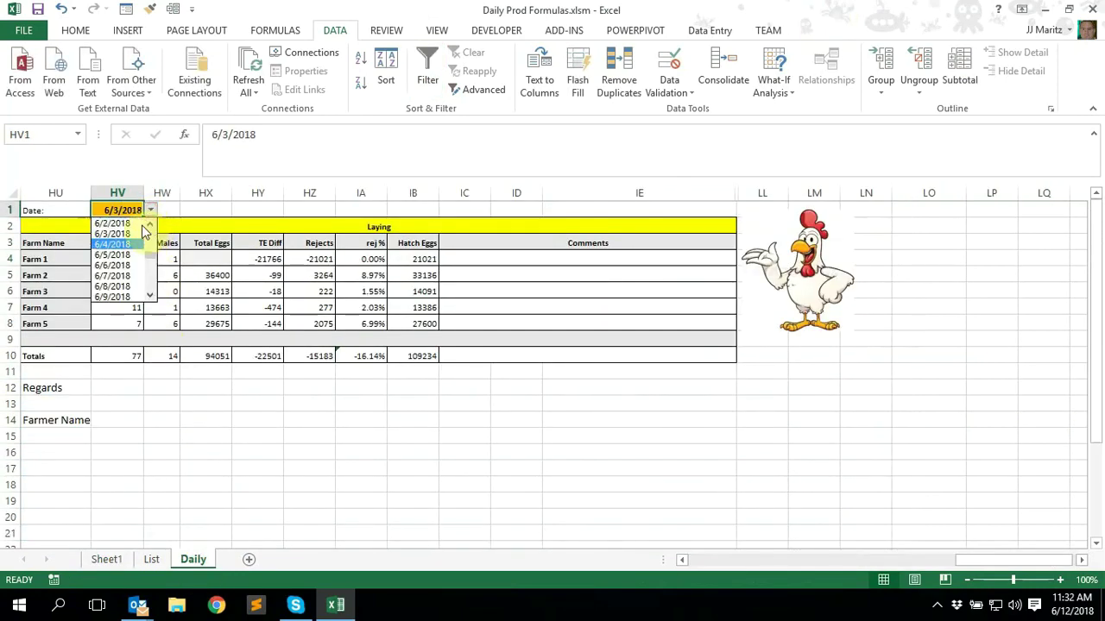
{"action": "left_click", "coordinate": [125, 224]}
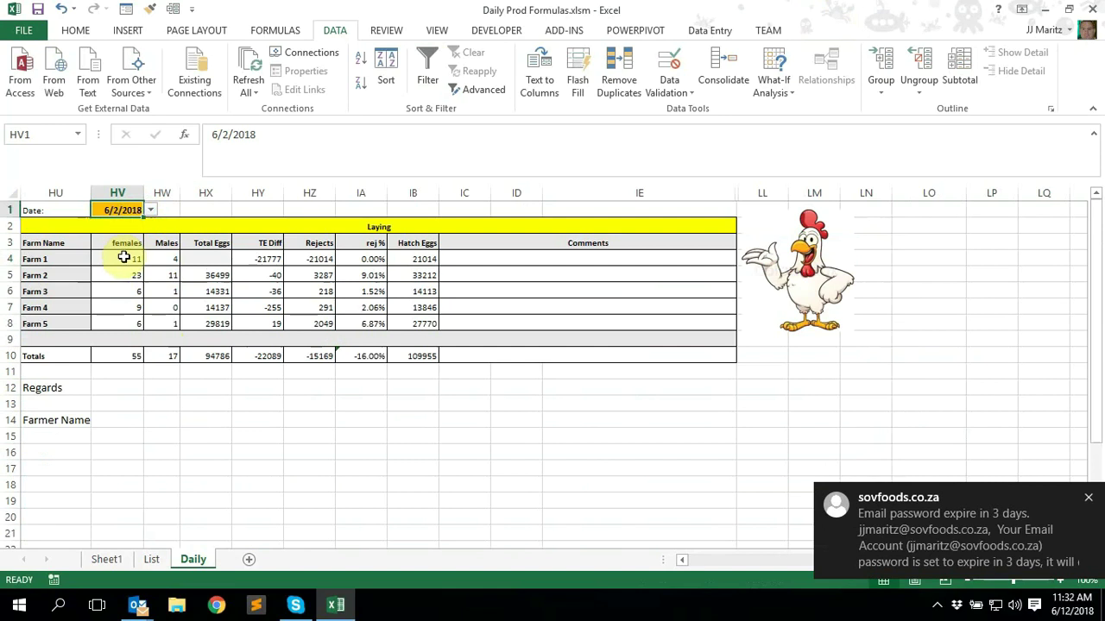
{"action": "left_click", "coordinate": [1088, 498]}
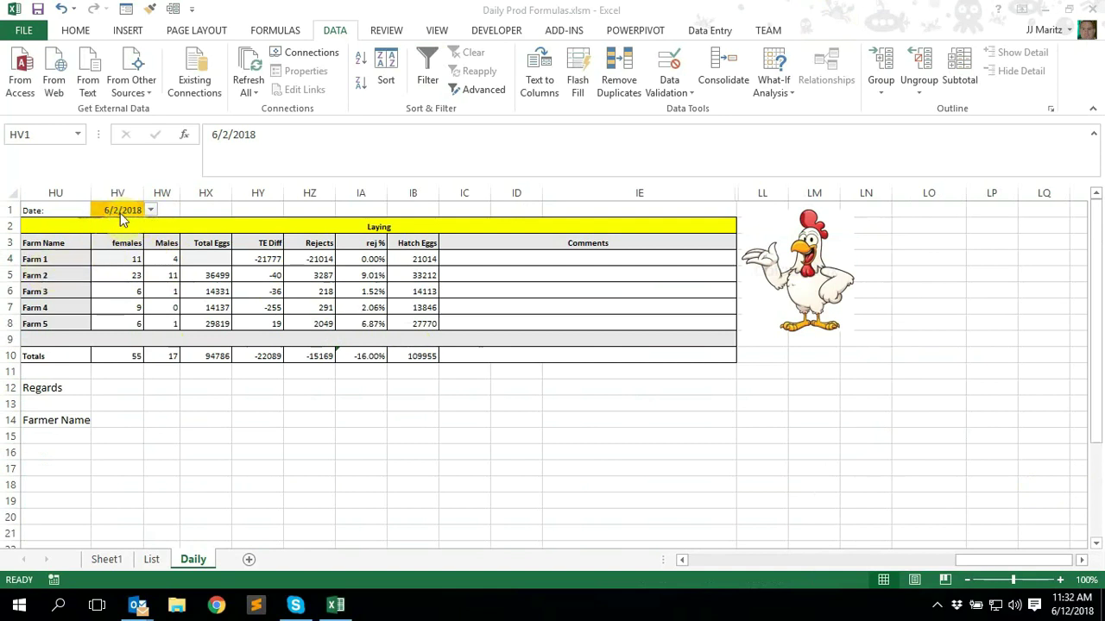
Check the females value in Farm 1's 6/2/2018 record on Sheet1 and return to the Daily sheet
{"action": "left_click", "coordinate": [108, 561]}
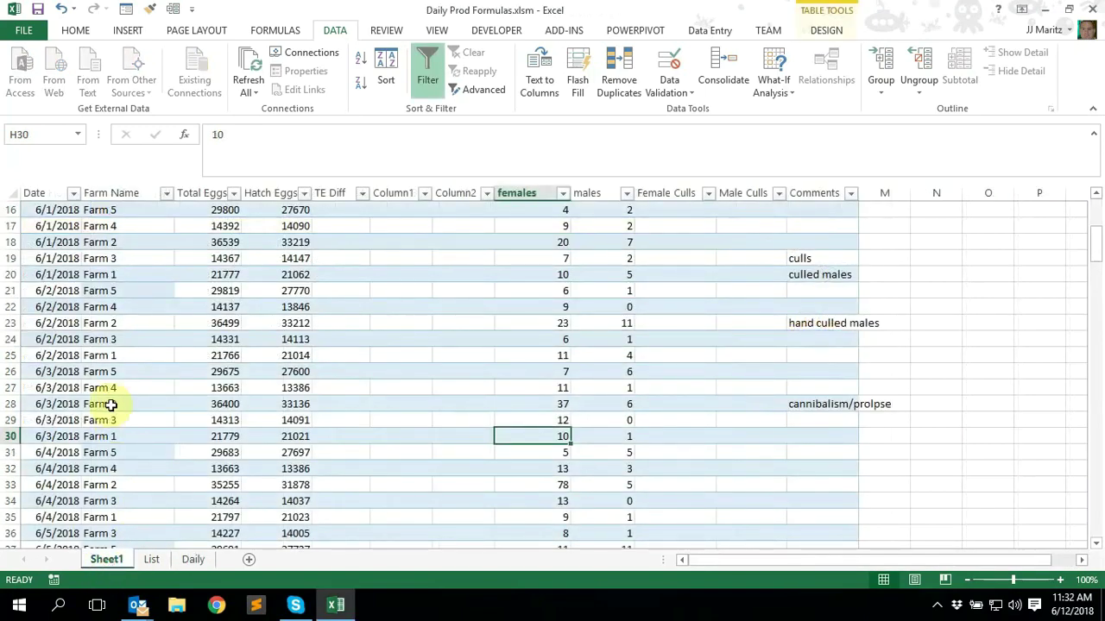
{"action": "left_click", "coordinate": [7, 356]}
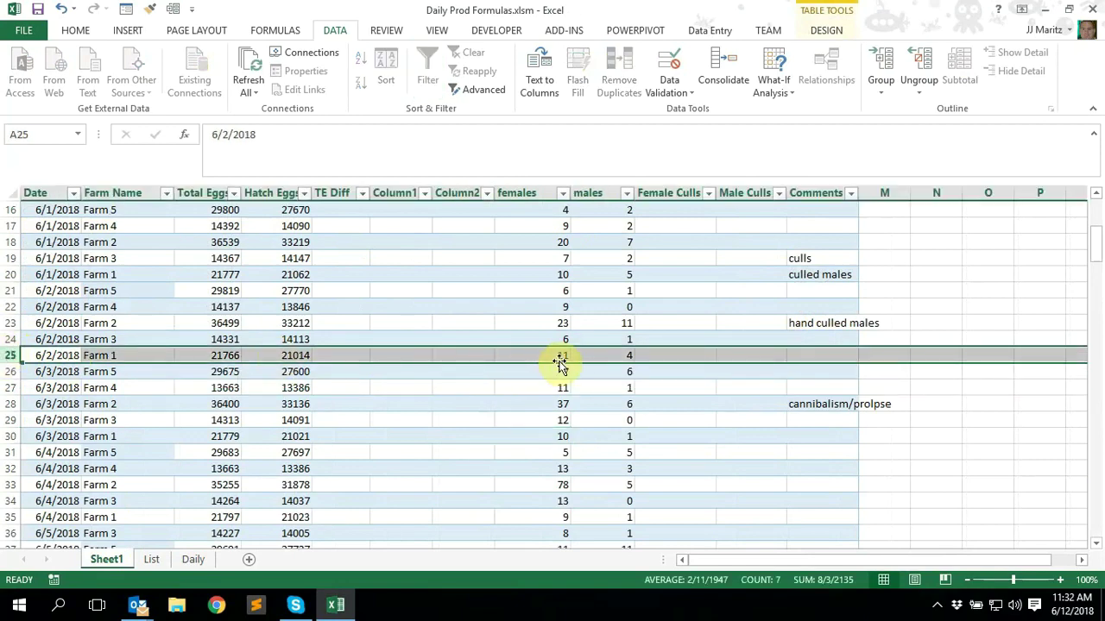
{"action": "left_click", "coordinate": [557, 356]}
{"action": "left_click", "coordinate": [193, 559]}
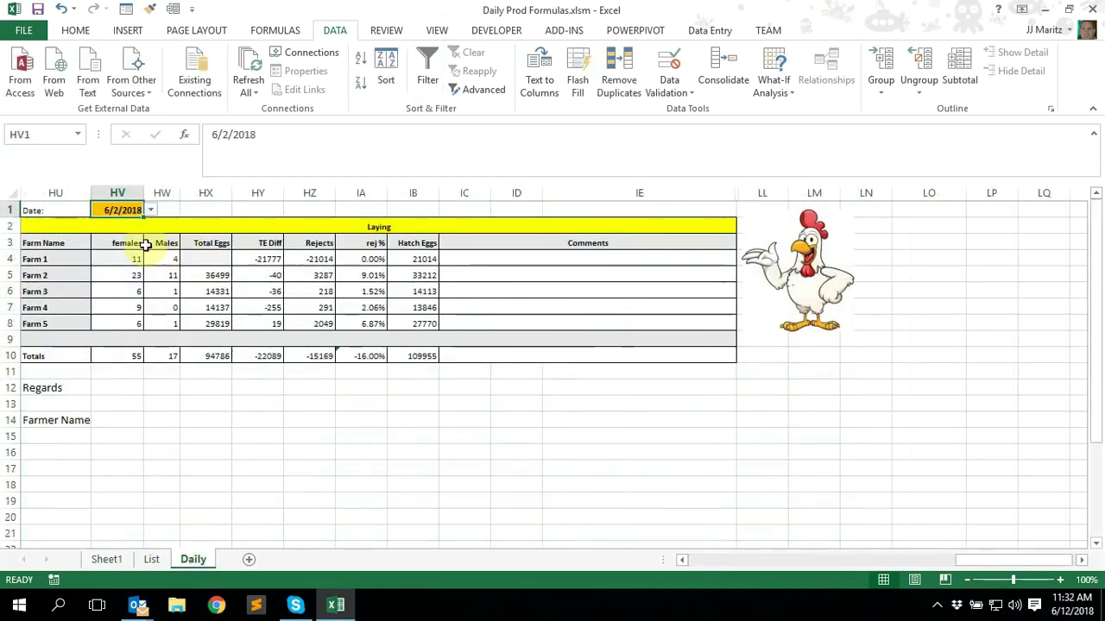
Set the report date in HV1 to 5/30/2018
{"action": "left_click", "coordinate": [152, 213]}
{"action": "scroll", "coordinate": [148, 219], "scroll_direction": "up", "scroll_amount": 2}
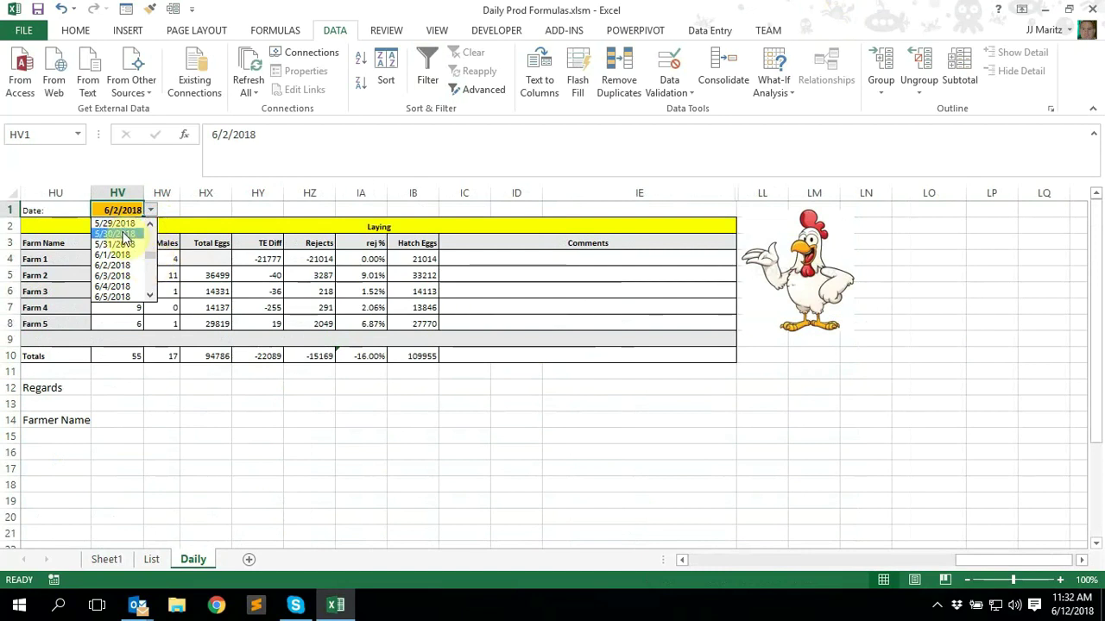
{"action": "left_click", "coordinate": [125, 234]}
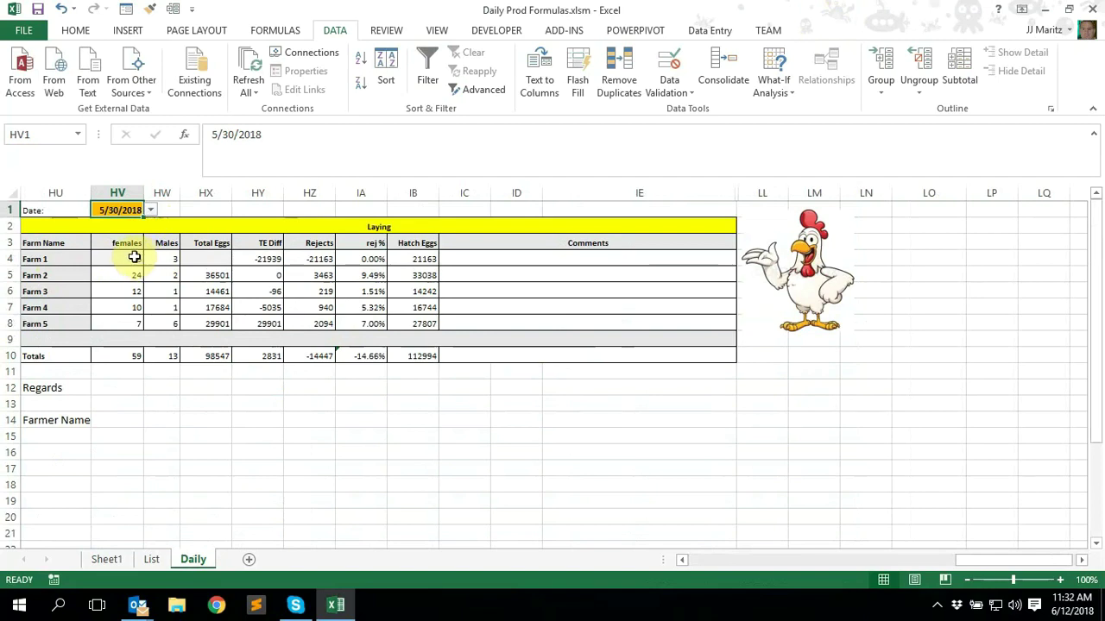
Check the females value in Farm 1's 5/30/2018 record on Sheet1 and return to the Daily sheet
{"action": "left_click", "coordinate": [106, 559]}
{"action": "scroll", "coordinate": [95, 298], "scroll_direction": "up", "scroll_amount": 5}
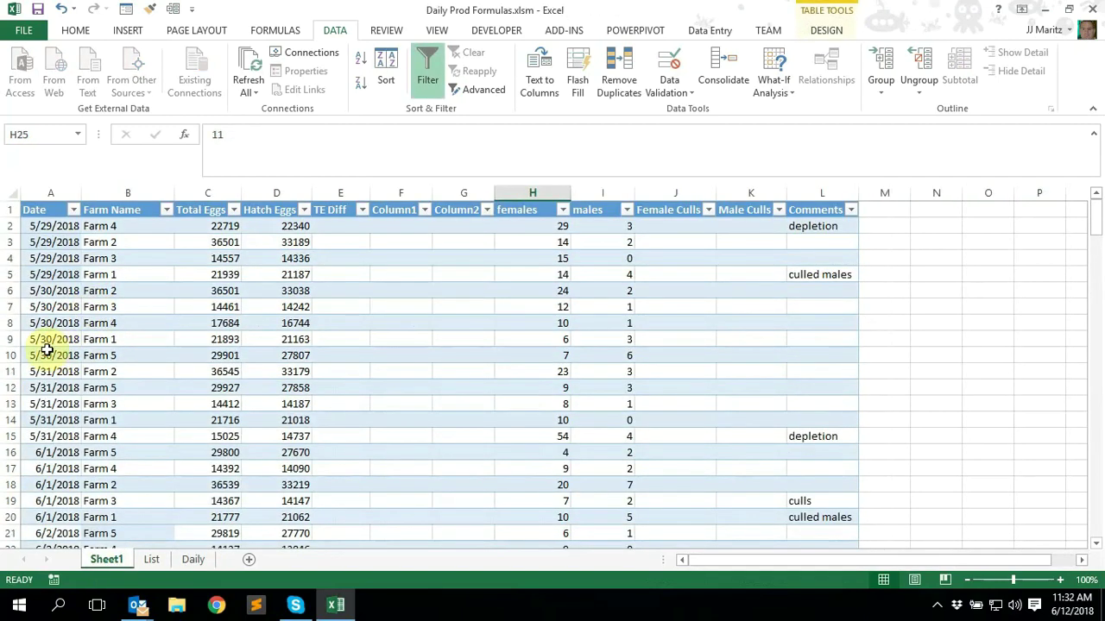
{"action": "left_click", "coordinate": [6, 339]}
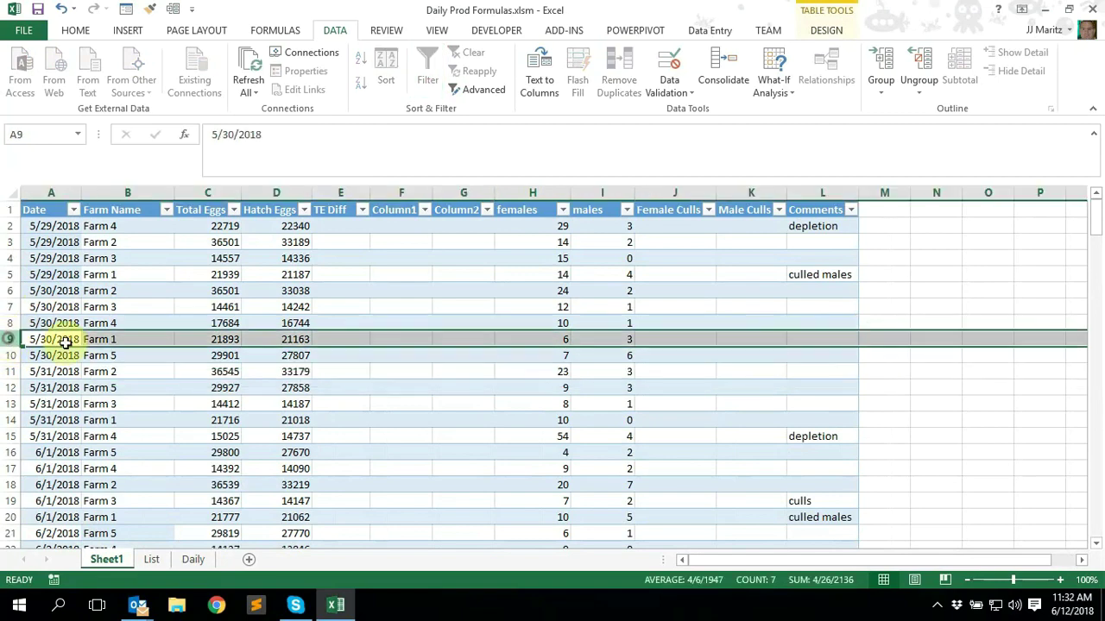
{"action": "left_click", "coordinate": [542, 337]}
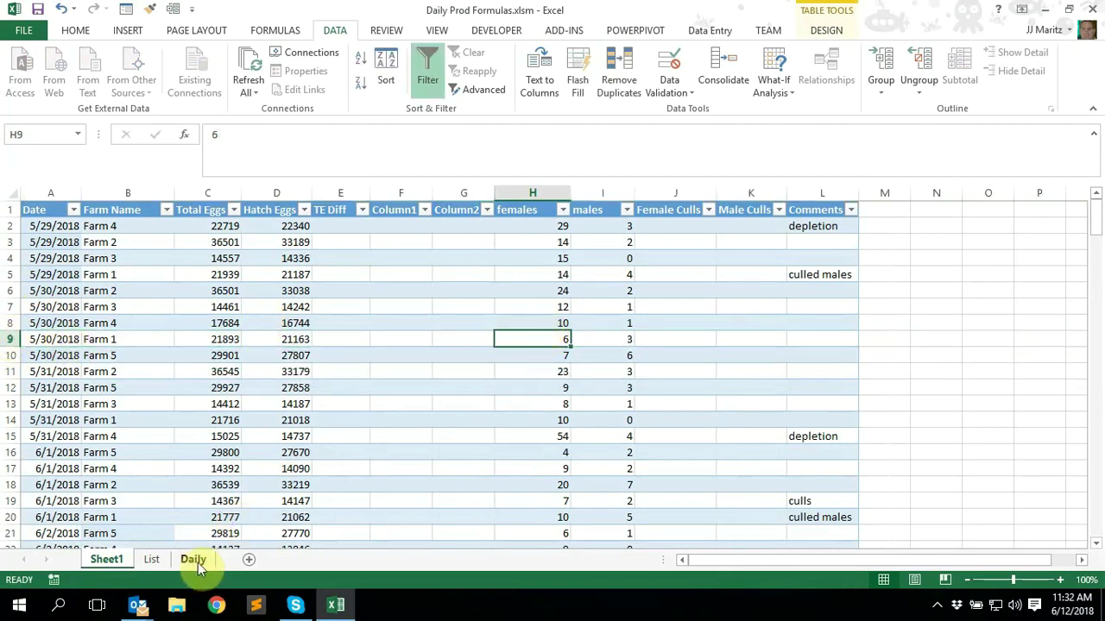
{"action": "left_click", "coordinate": [195, 560]}
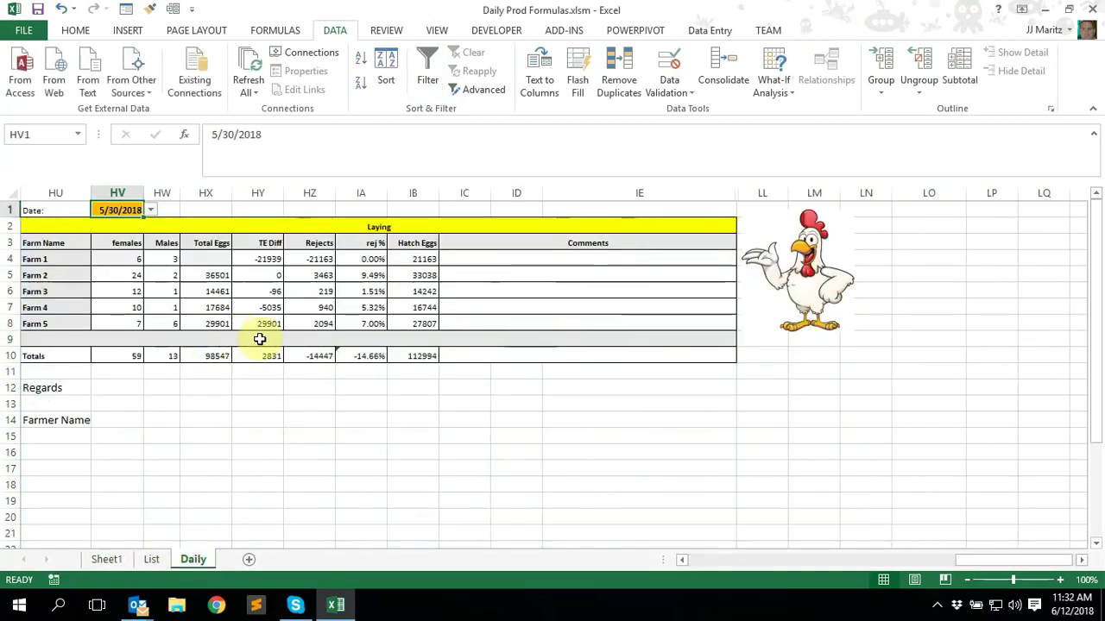
Review the SUMIFS formula in Farm 1's females cell HV4
{"action": "key", "text": "Down"}
{"action": "key", "text": "Down"}
{"action": "key", "text": "Down"}
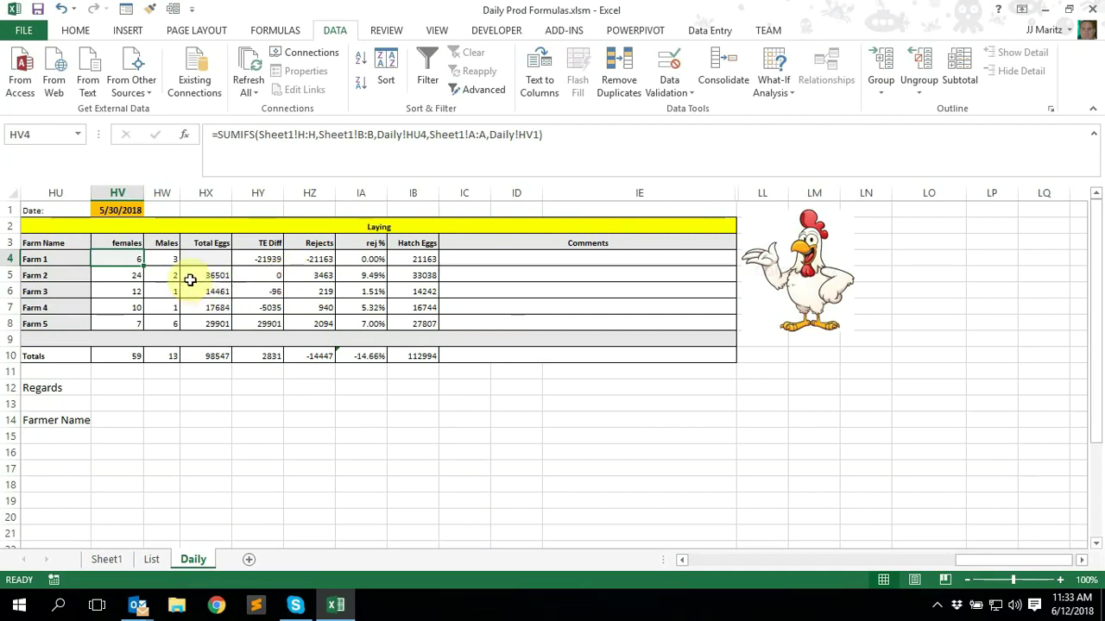
Start an INDEX formula in Farm 1's Total Eggs cell HX4 with Table1[[Total Eggs]:[Comments]] from Sheet1 as the array
{"action": "left_click", "coordinate": [212, 257]}
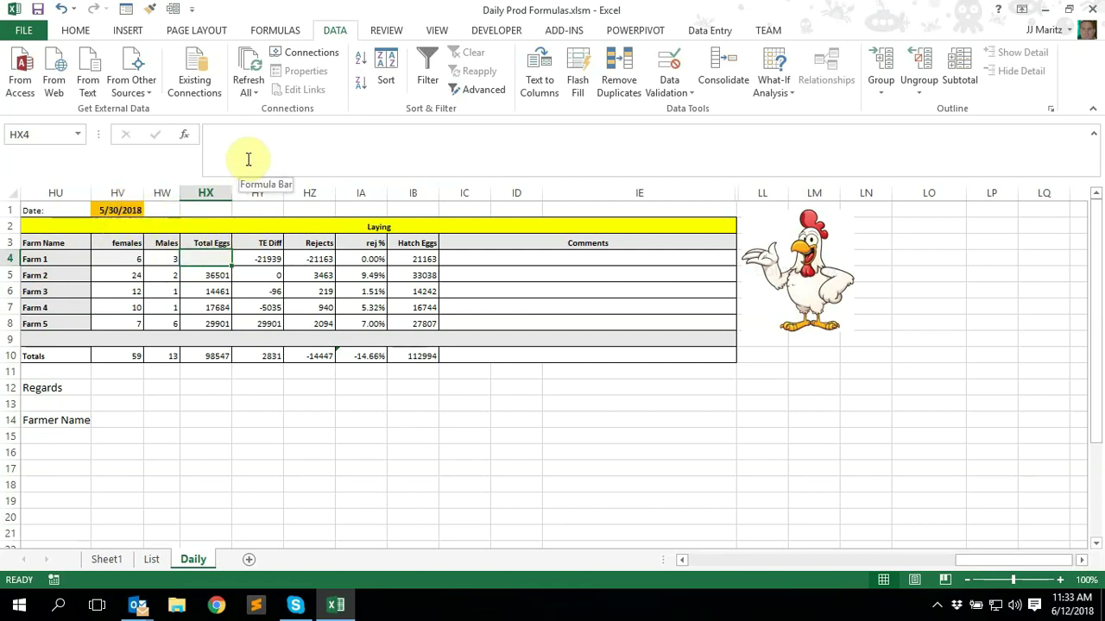
{"action": "type", "text": "=index"}
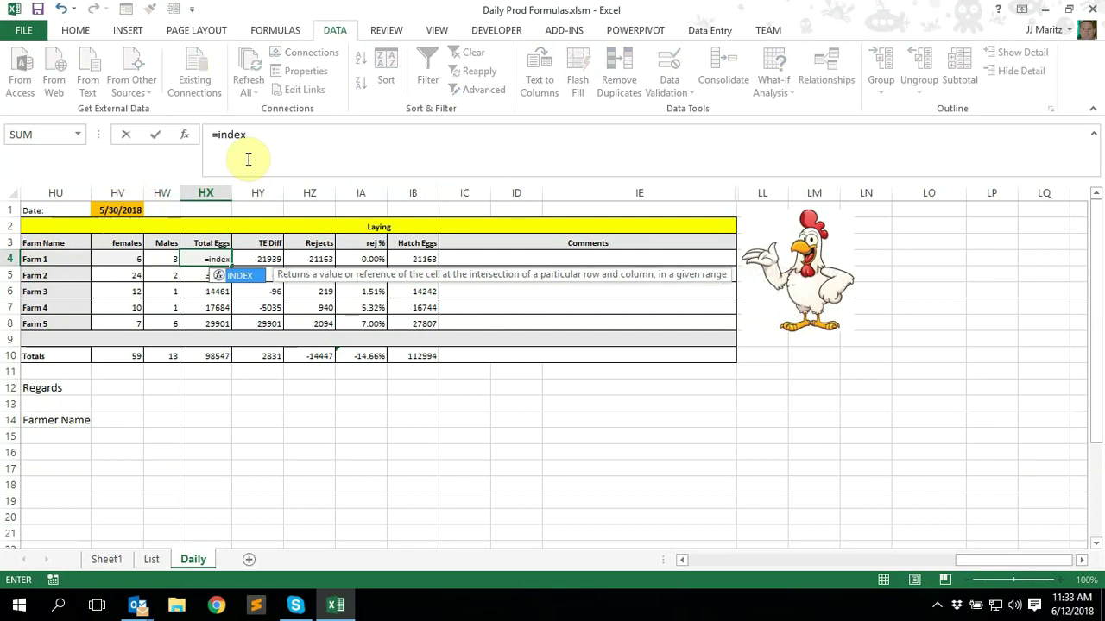
{"action": "key", "text": "Tab"}
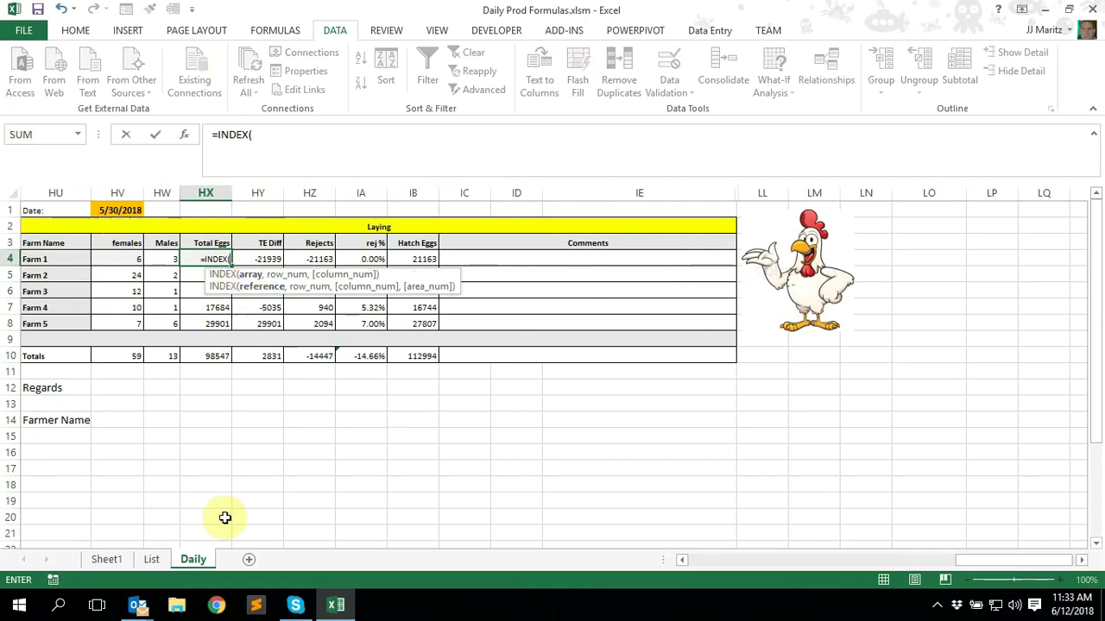
{"action": "left_click", "coordinate": [110, 560]}
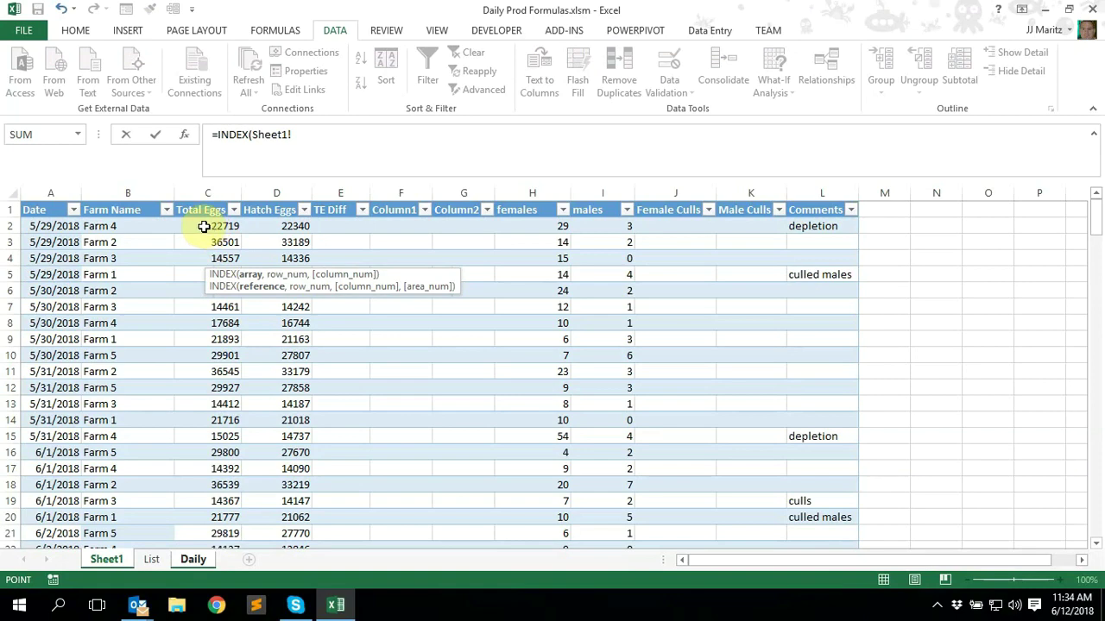
{"action": "left_click_drag", "start_coordinate": [197, 227], "coordinate": [831, 290]}
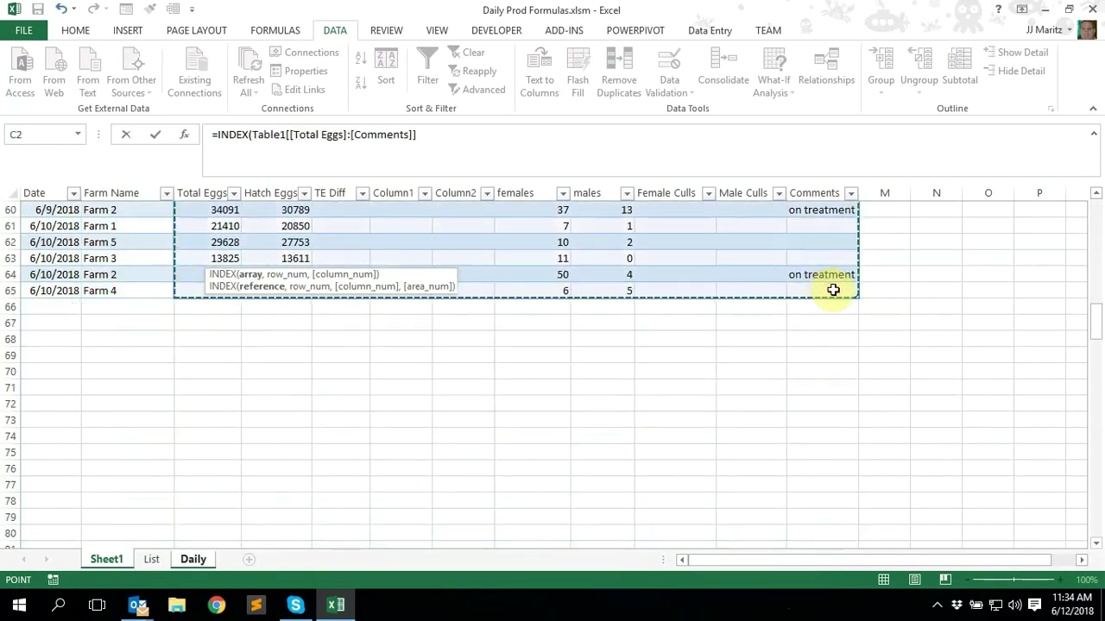
{"action": "type", "text": ","}
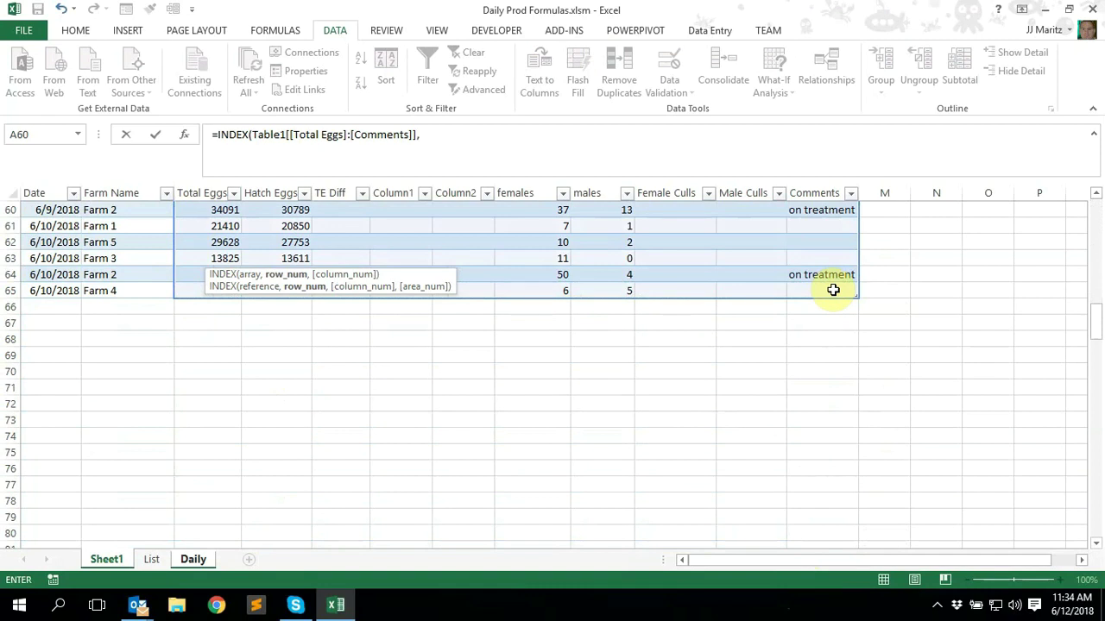
Add a MATCH function as the row number, with the farm and date Daily!HU4&Daily!HV1 as its lookup value
{"action": "type", "text": "match"}
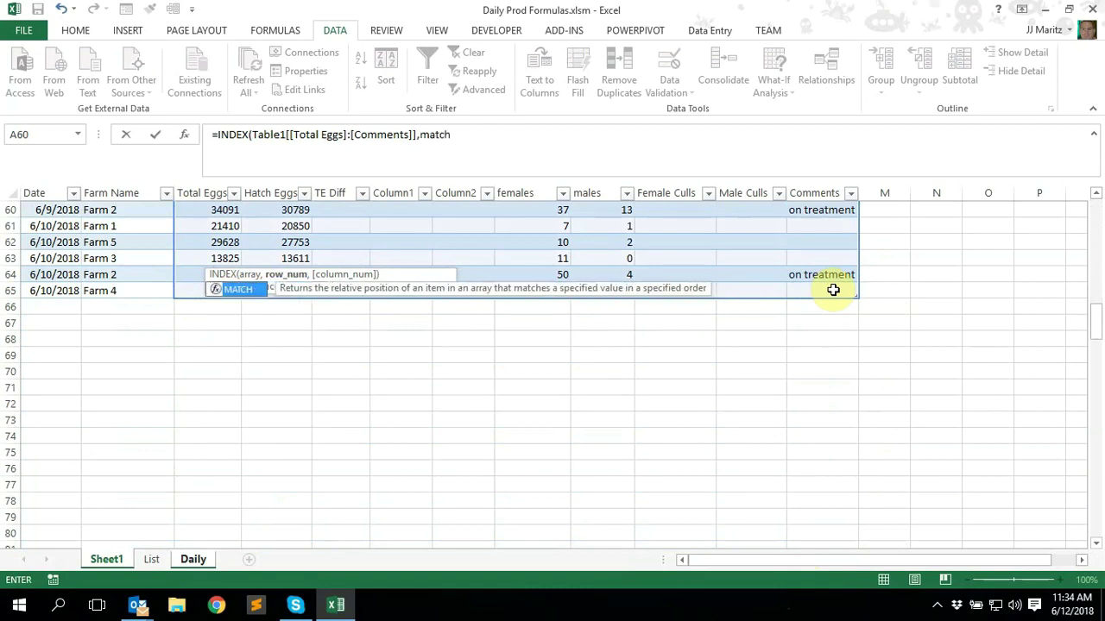
{"action": "key", "text": "Tab"}
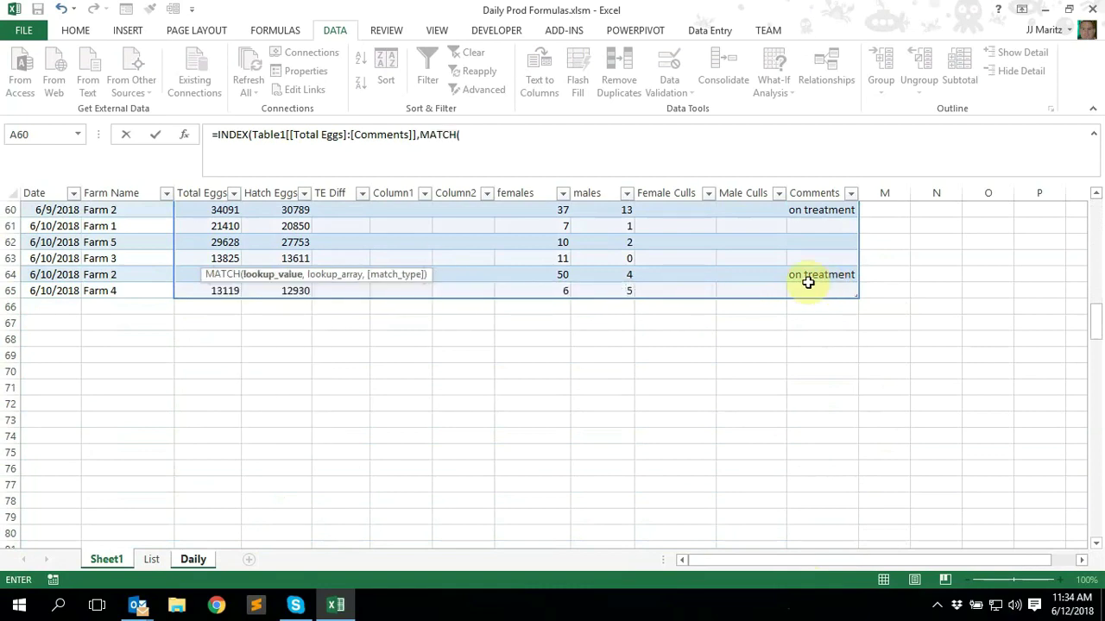
{"action": "scroll", "coordinate": [621, 285], "scroll_direction": "up", "scroll_amount": 19}
{"action": "scroll", "coordinate": [598, 286], "scroll_direction": "up", "scroll_amount": 1}
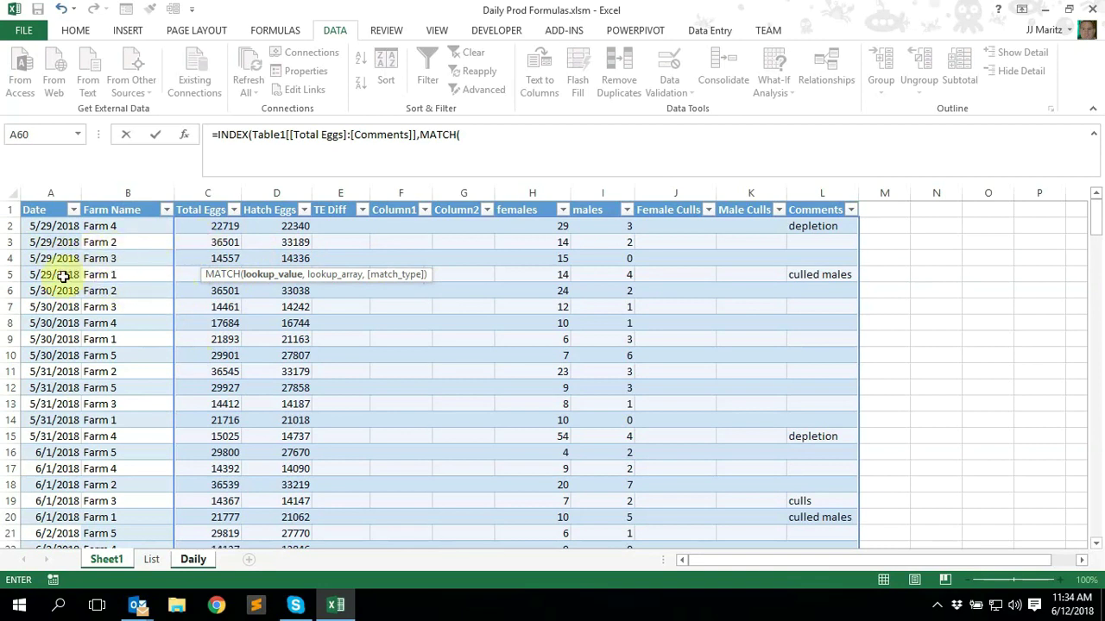
{"action": "left_click", "coordinate": [484, 136]}
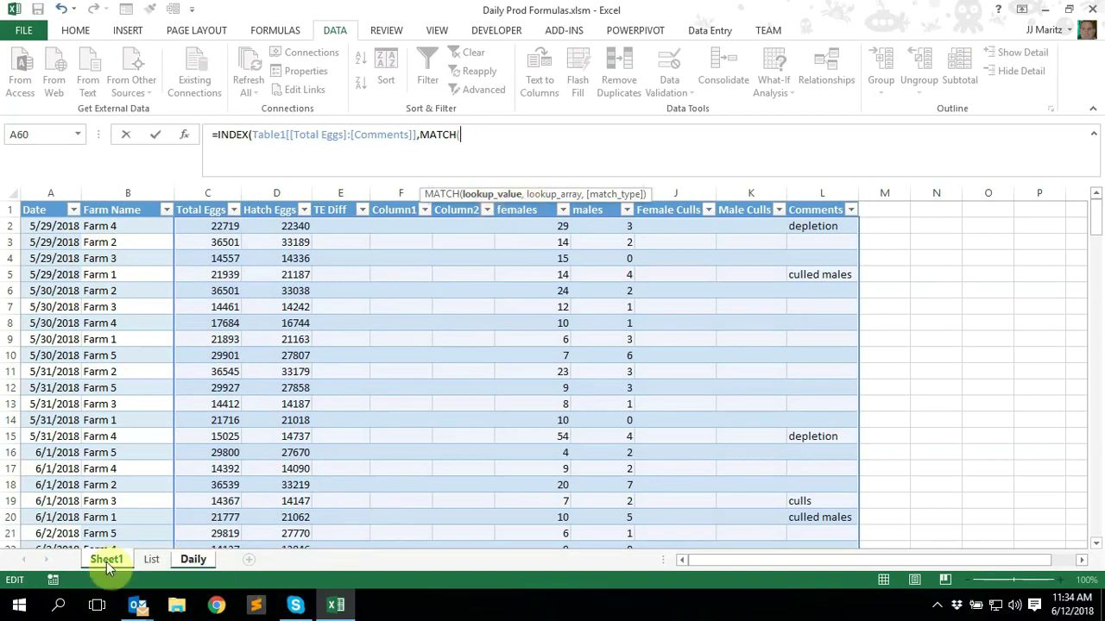
{"action": "left_click", "coordinate": [192, 561]}
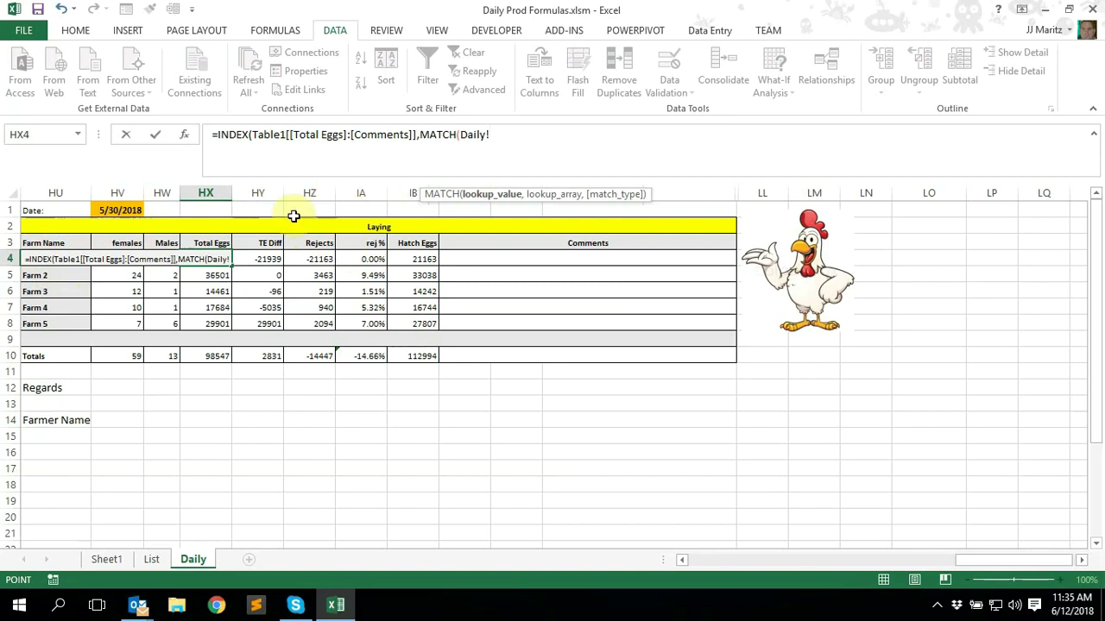
{"action": "left_click", "coordinate": [259, 259]}
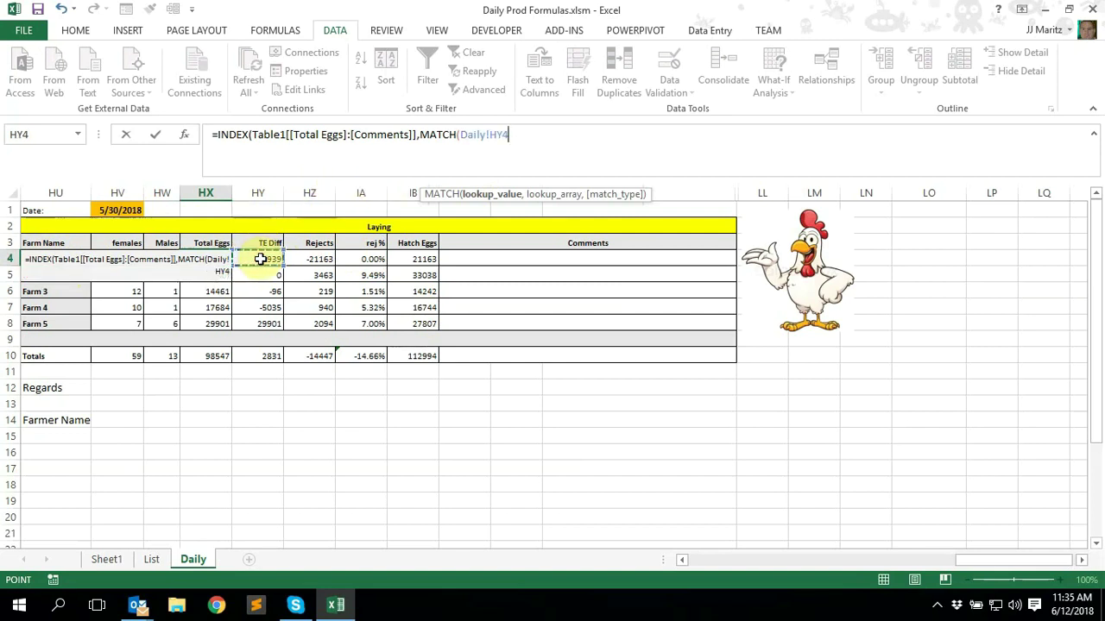
{"action": "key", "text": "Left"}
{"action": "key", "text": "Left"}
{"action": "key", "text": "Left"}
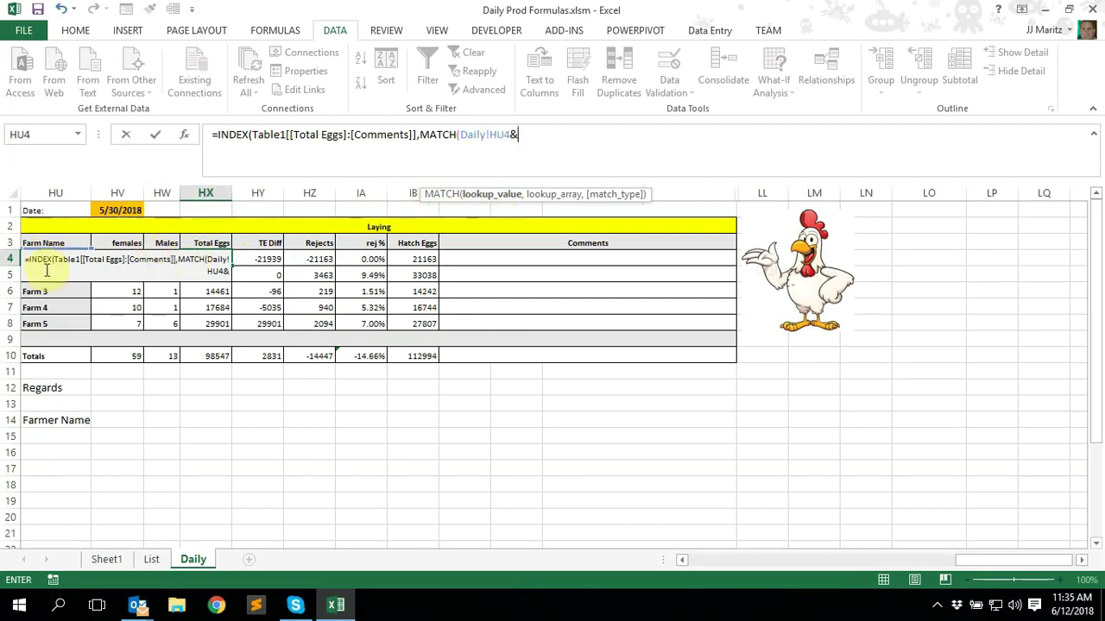
{"action": "left_click", "coordinate": [125, 210]}
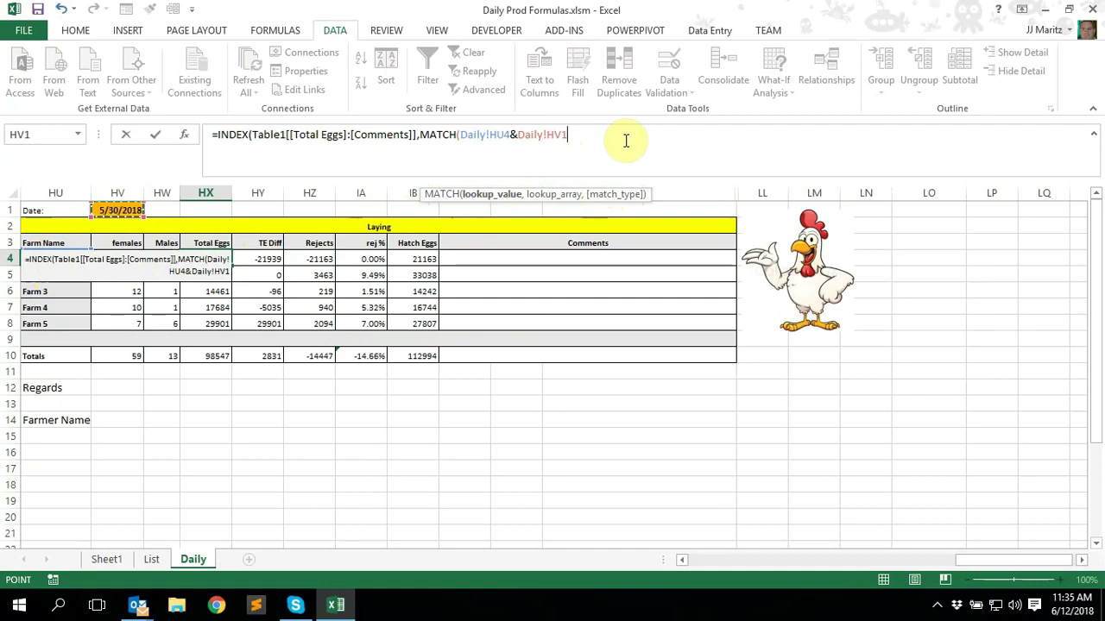
{"action": "type", "text": ","}
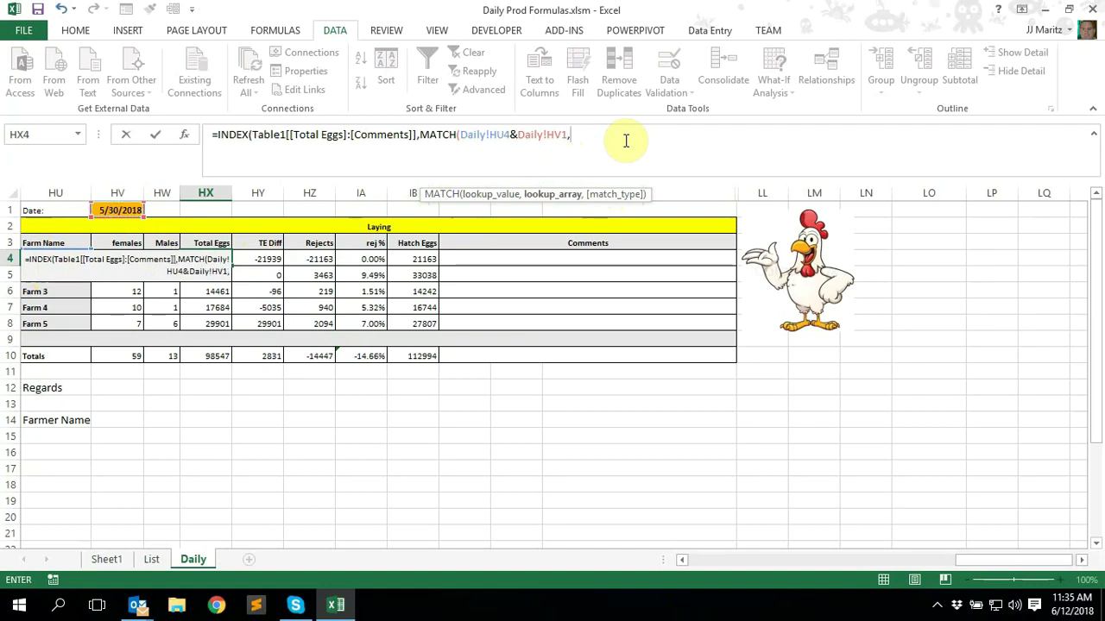
Set the MATCH lookup array to Sheet1's combined farm and date columns, Table1[Farm Name]&Table1[Date]
{"action": "left_click", "coordinate": [107, 560]}
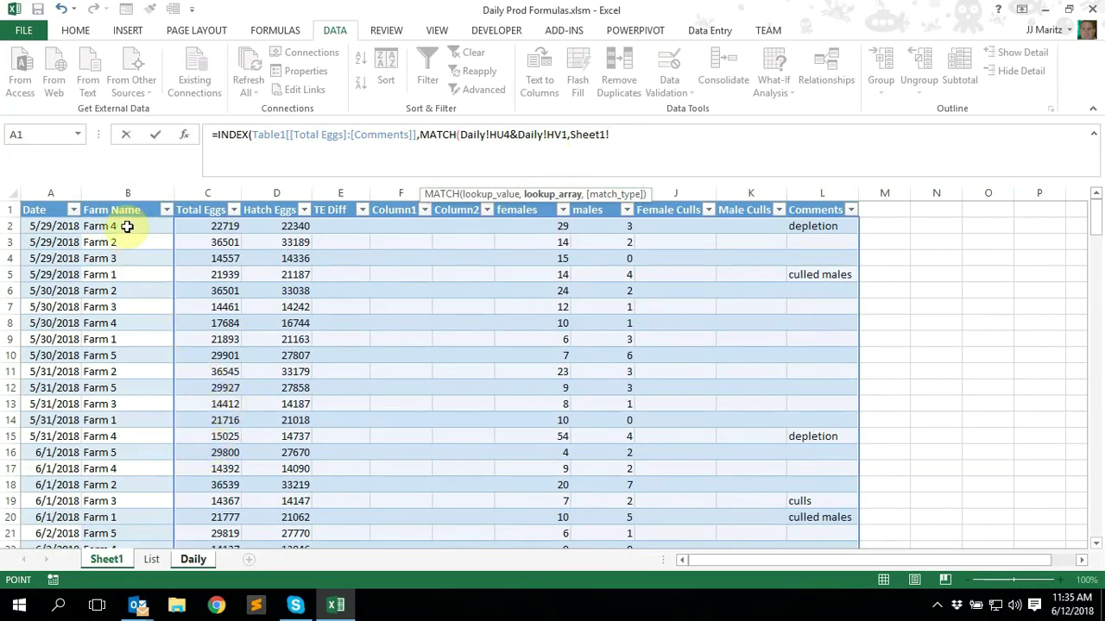
{"action": "left_click", "coordinate": [134, 226]}
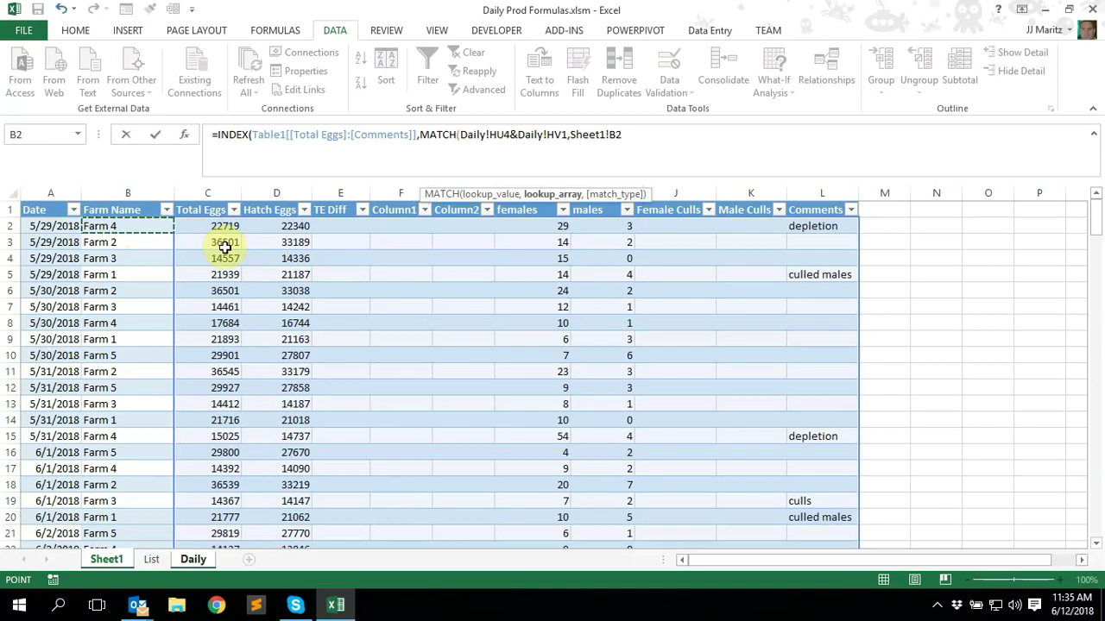
{"action": "key", "text": "ctrl+shift+Down"}
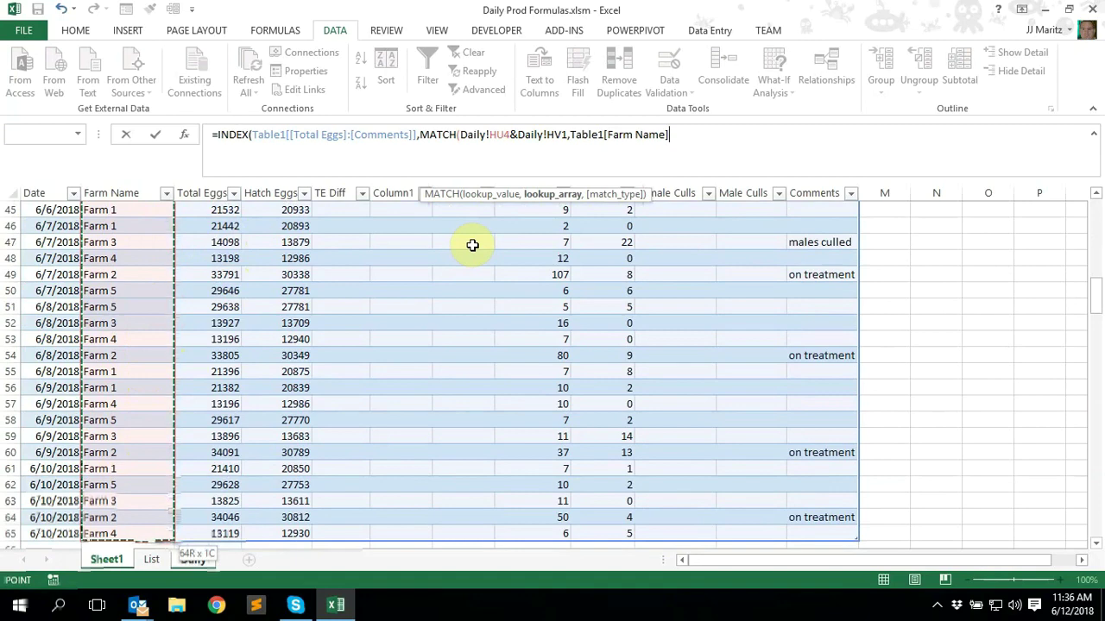
{"action": "type", "text": "&"}
{"action": "scroll", "coordinate": [148, 302], "scroll_direction": "up", "scroll_amount": 15}
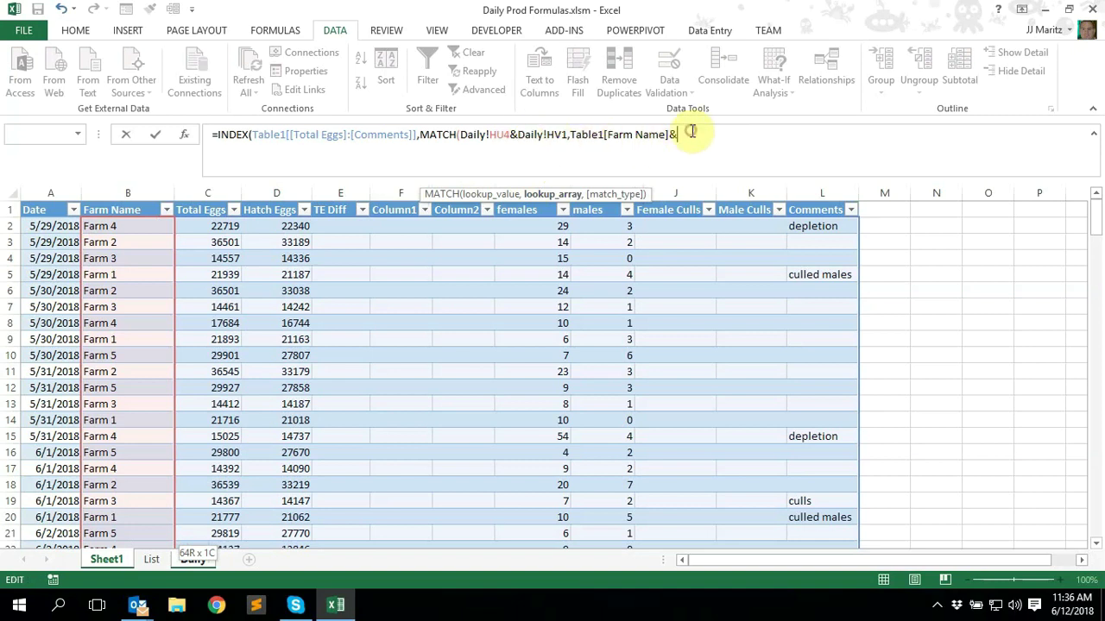
{"action": "left_click", "coordinate": [63, 227]}
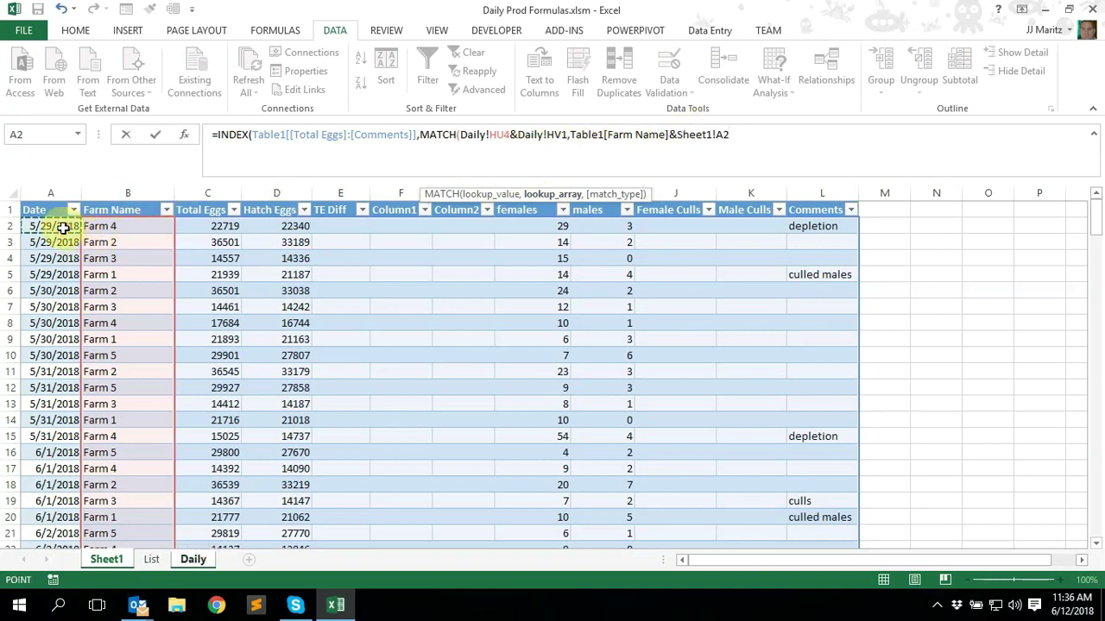
{"action": "key", "text": "ctrl+shift+Down"}
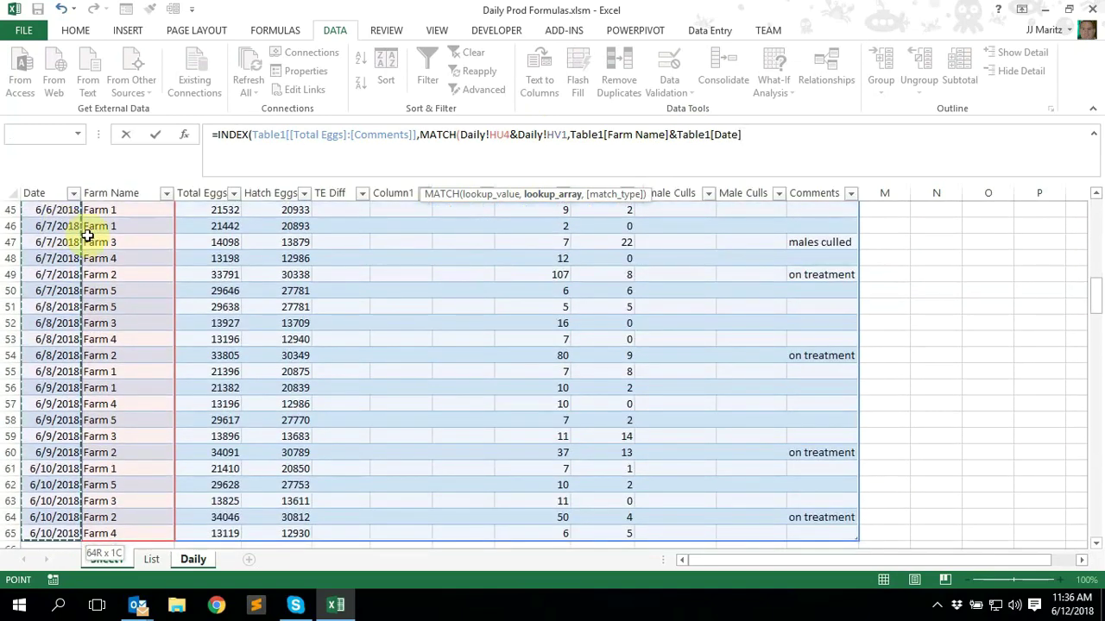
Set the match type to 0 for an exact match and close the row-number MATCH function
{"action": "type", "text": ","}
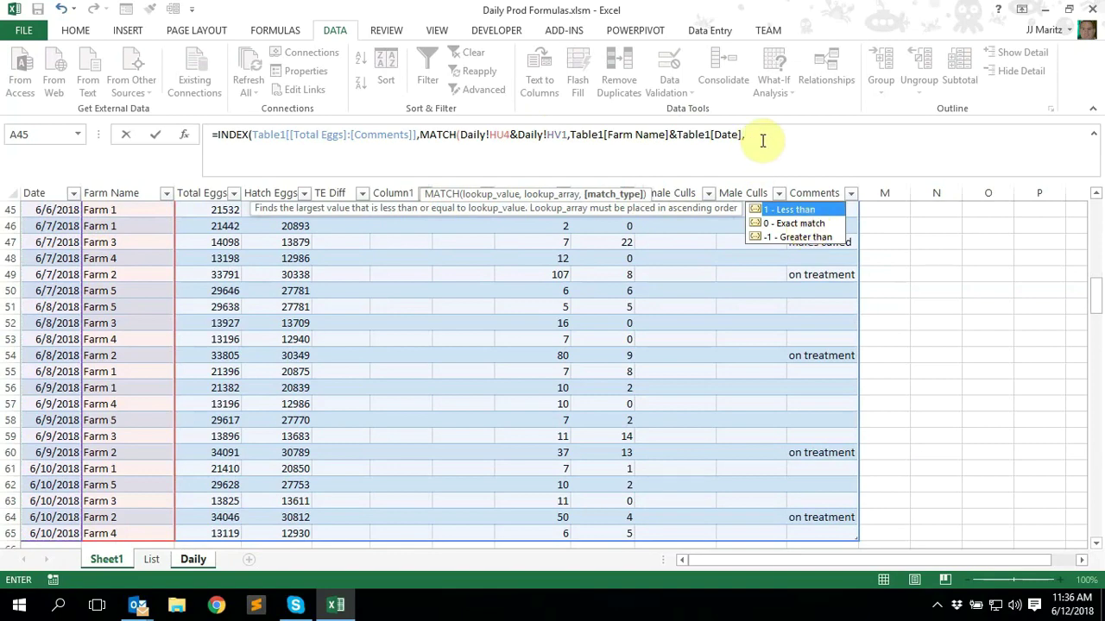
{"action": "left_click", "coordinate": [799, 225]}
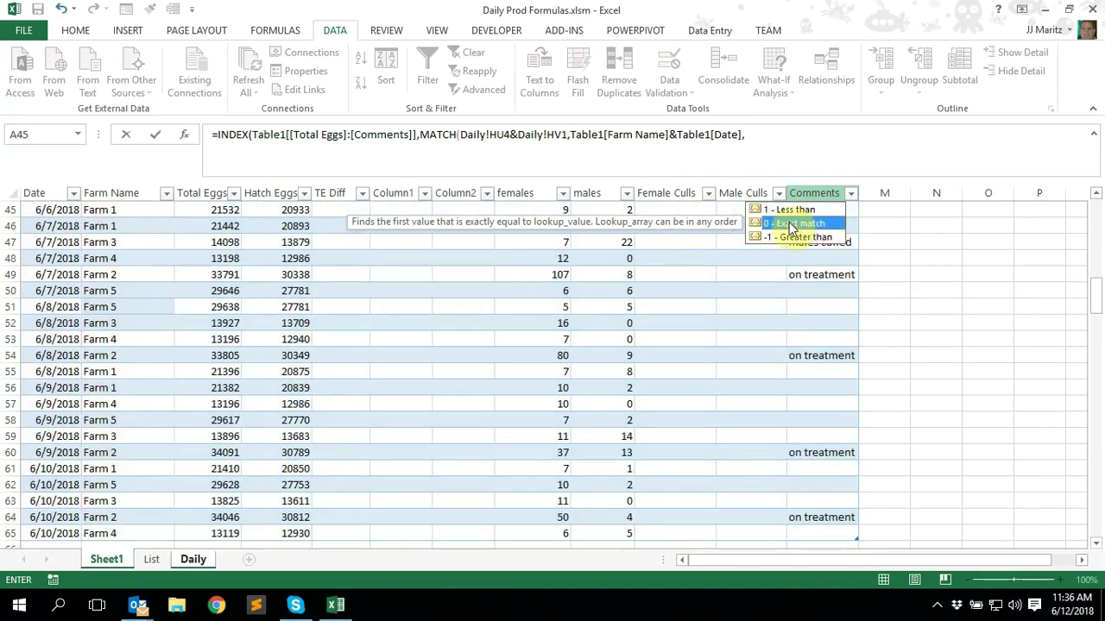
{"action": "double_click", "coordinate": [791, 223]}
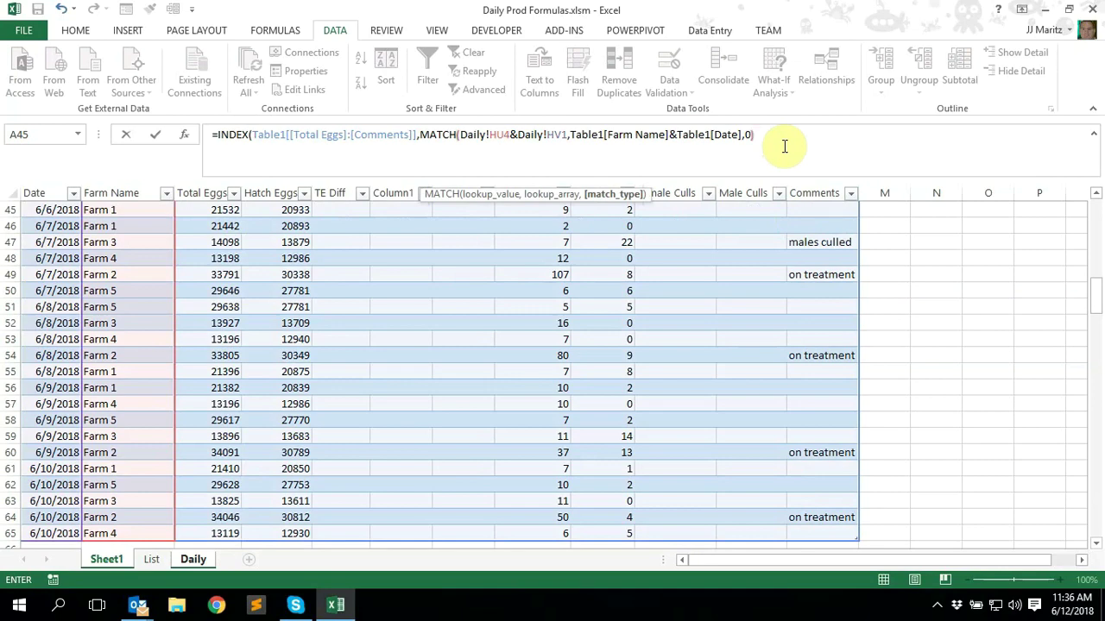
{"action": "type", "text": ")"}
Add a second MATCH function as the column number of the INDEX formula, with the Total Eggs header Daily!HX3 as its lookup value
{"action": "type", "text": ","}
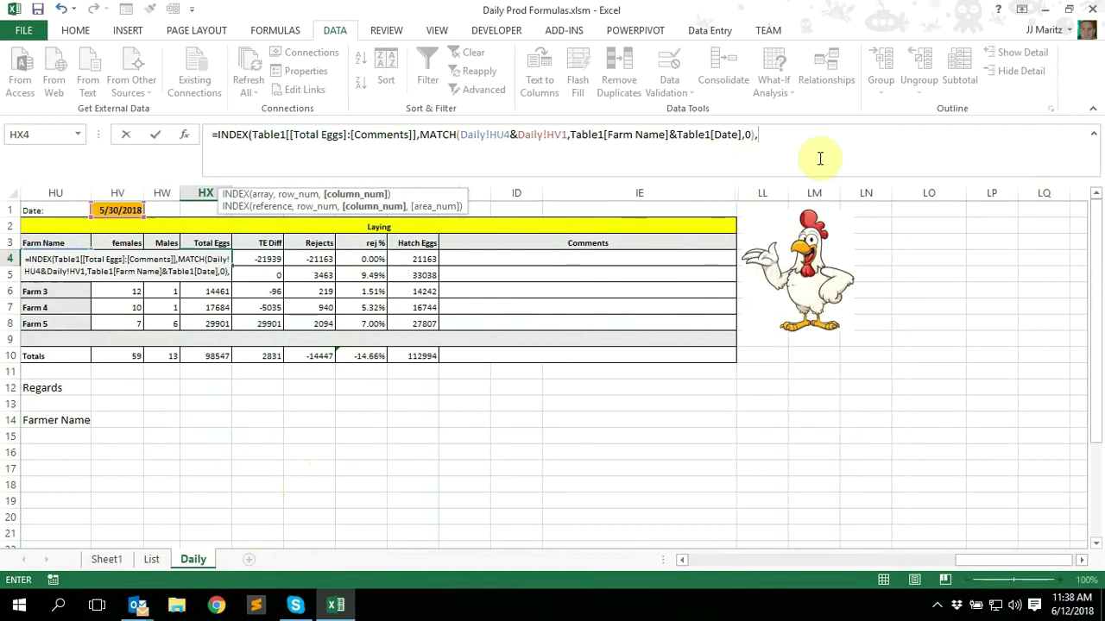
{"action": "type", "text": "match"}
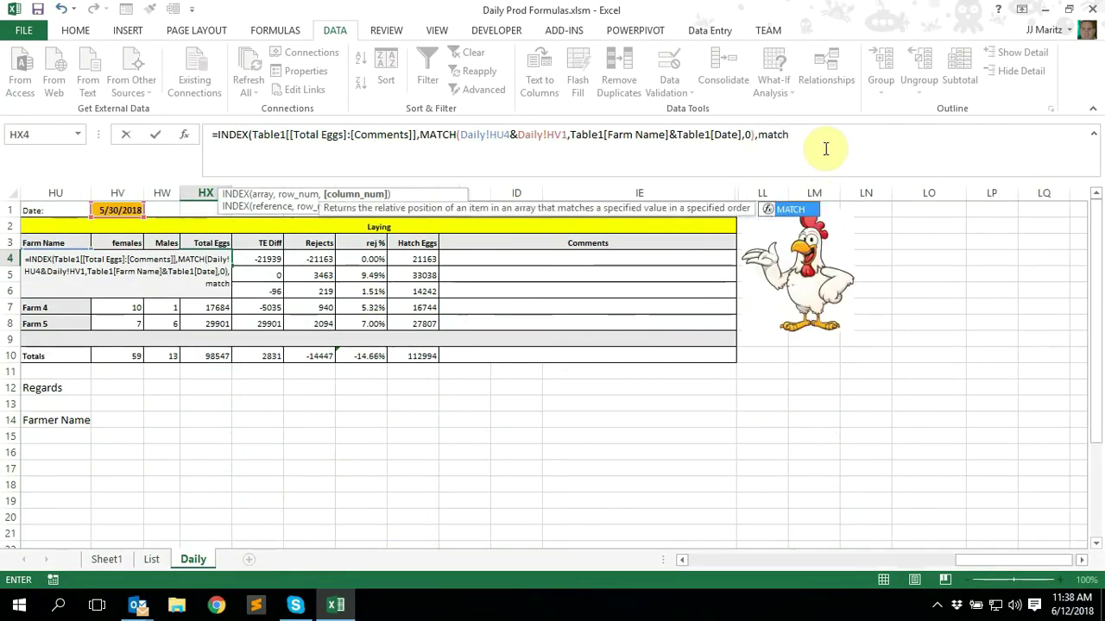
{"action": "left_click", "coordinate": [788, 214]}
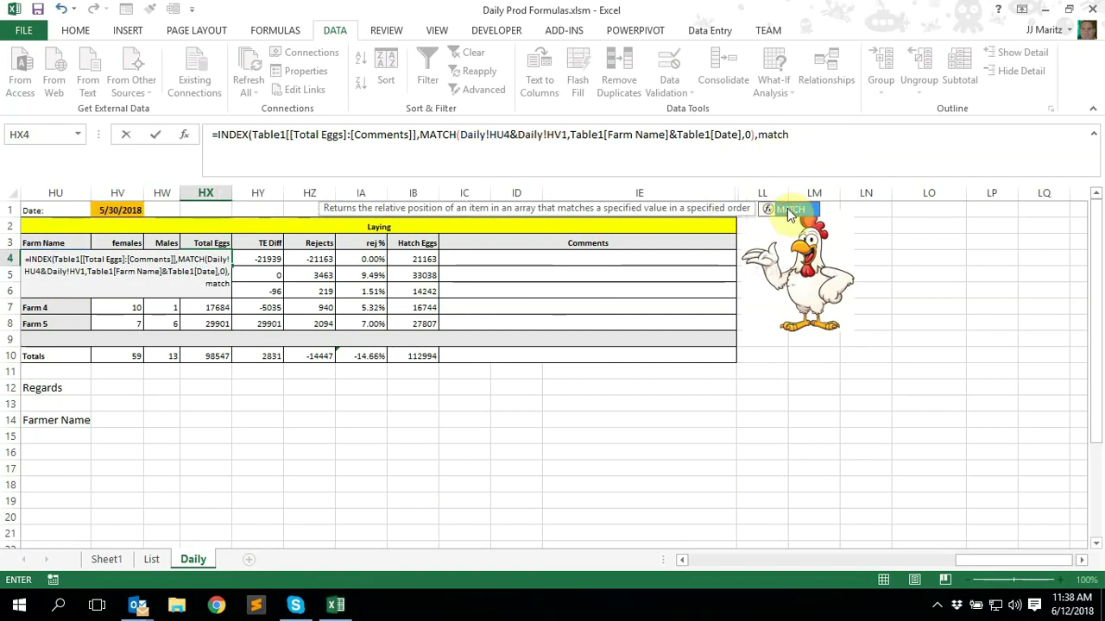
{"action": "double_click", "coordinate": [788, 214]}
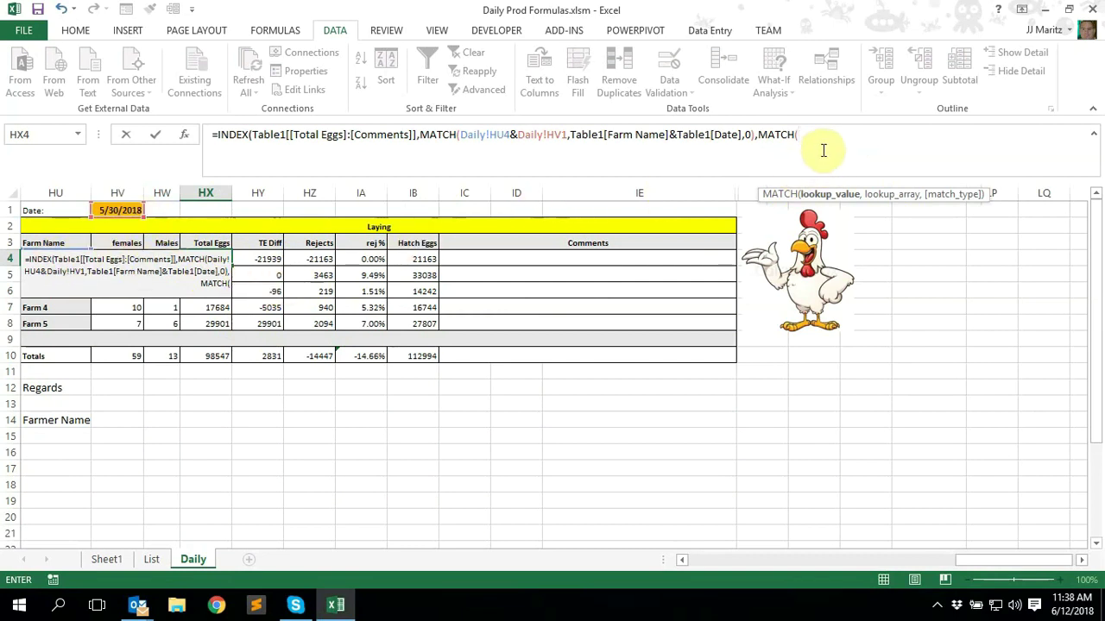
{"action": "left_click", "coordinate": [218, 244]}
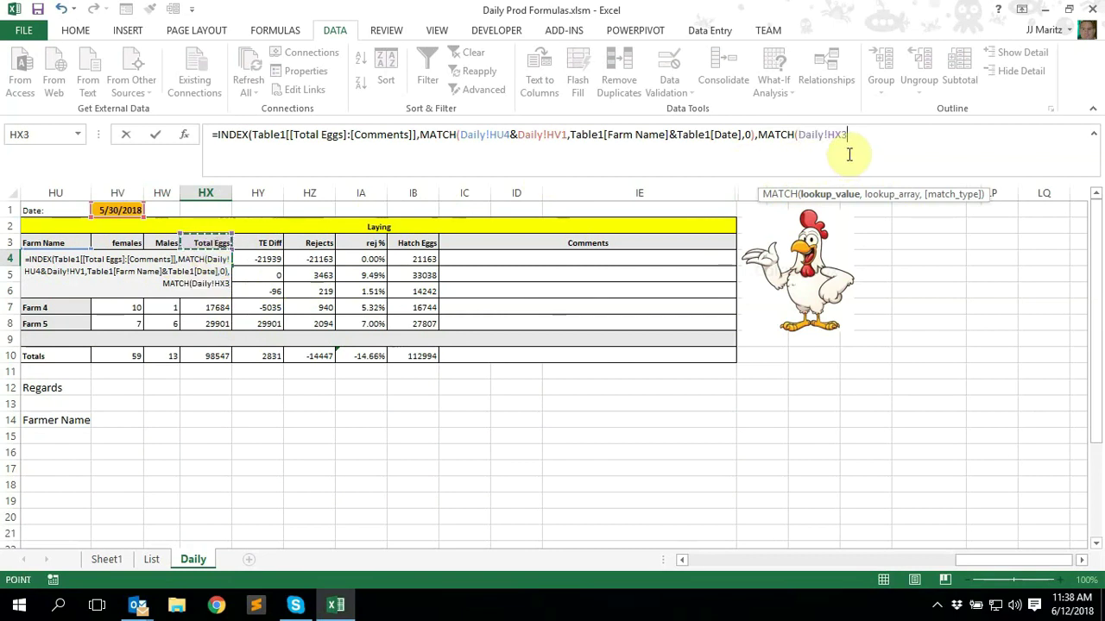
{"action": "type", "text": ","}
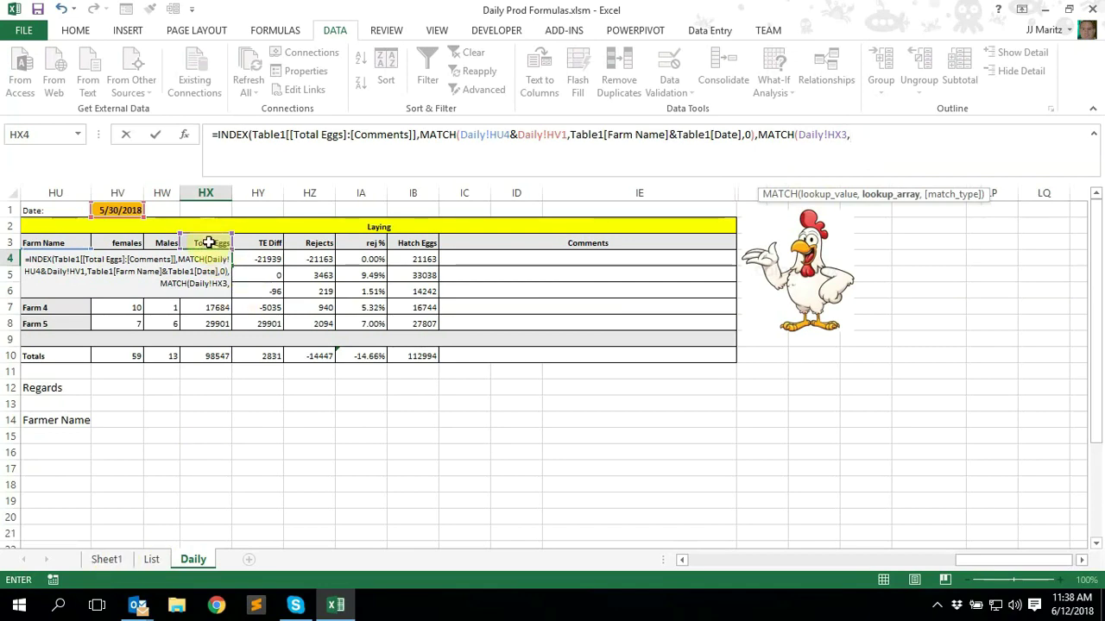
Finish the second MATCH with Table1[[#Headers],[Total Eggs]:[Comments]] from Sheet1 and match type 0, and enter the whole formula as an array formula
{"action": "left_click", "coordinate": [106, 559]}
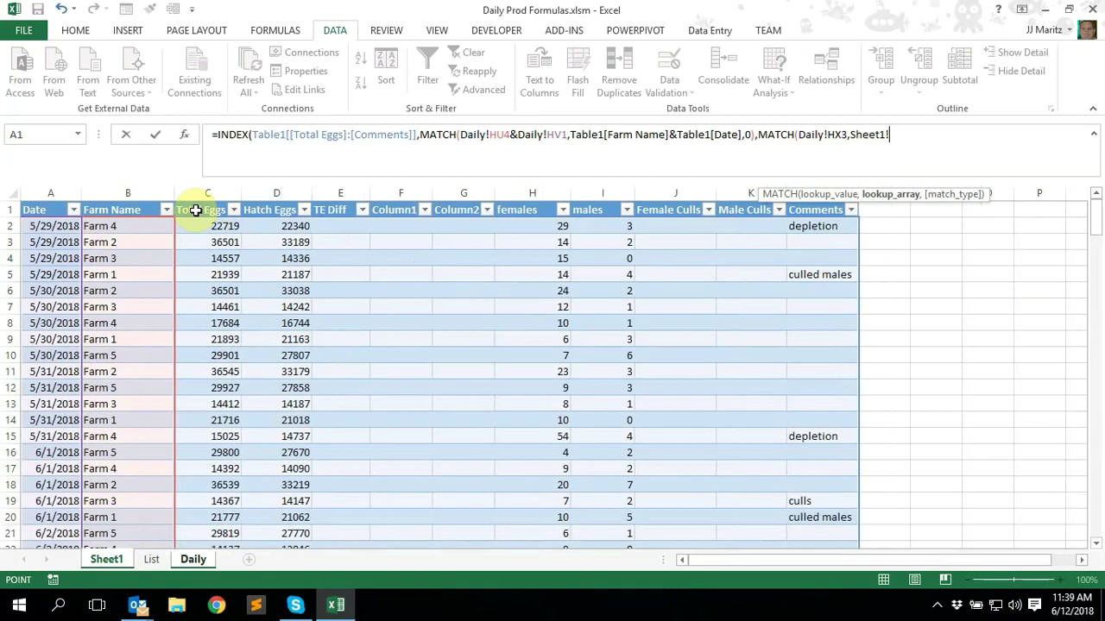
{"action": "left_click_drag", "start_coordinate": [196, 209], "coordinate": [815, 210]}
{"action": "type", "text": ","}
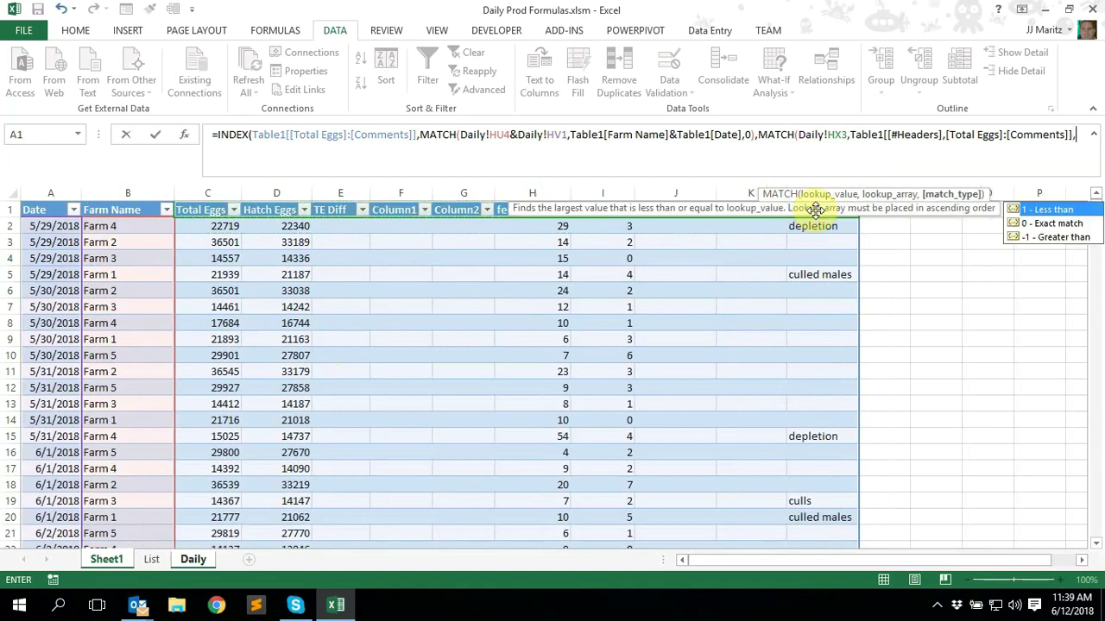
{"action": "left_click", "coordinate": [1044, 224]}
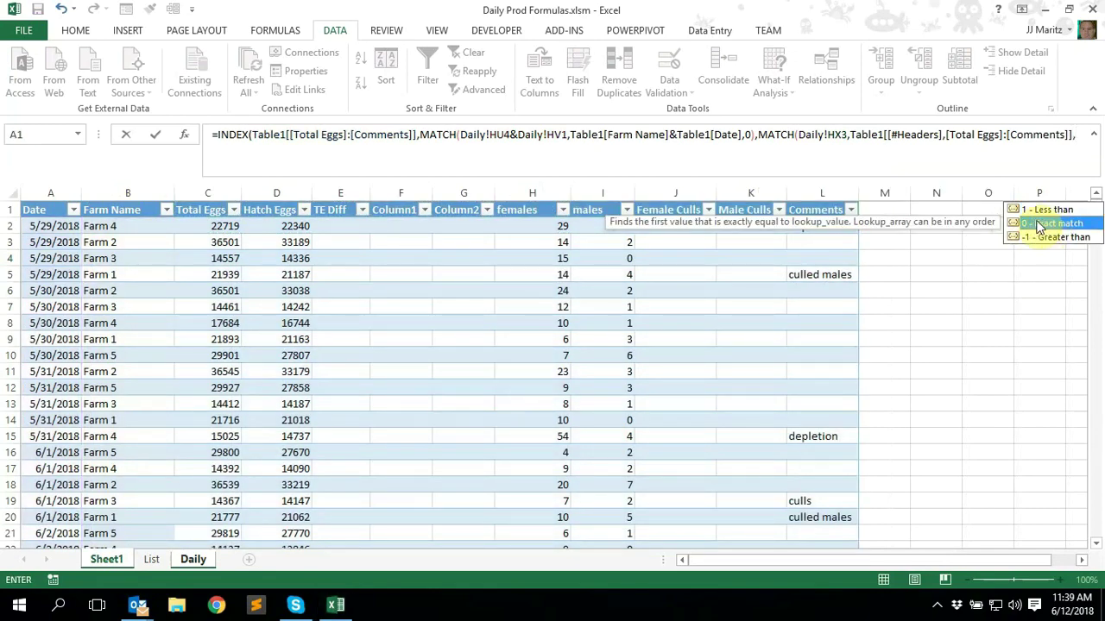
{"action": "double_click", "coordinate": [1039, 226]}
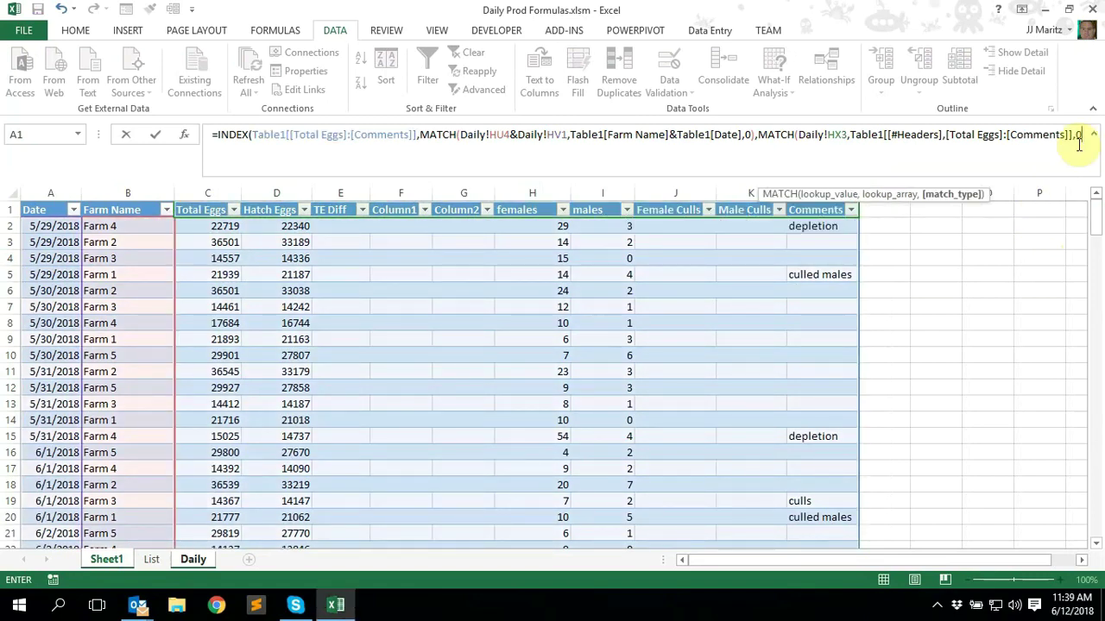
{"action": "type", "text": ")"}
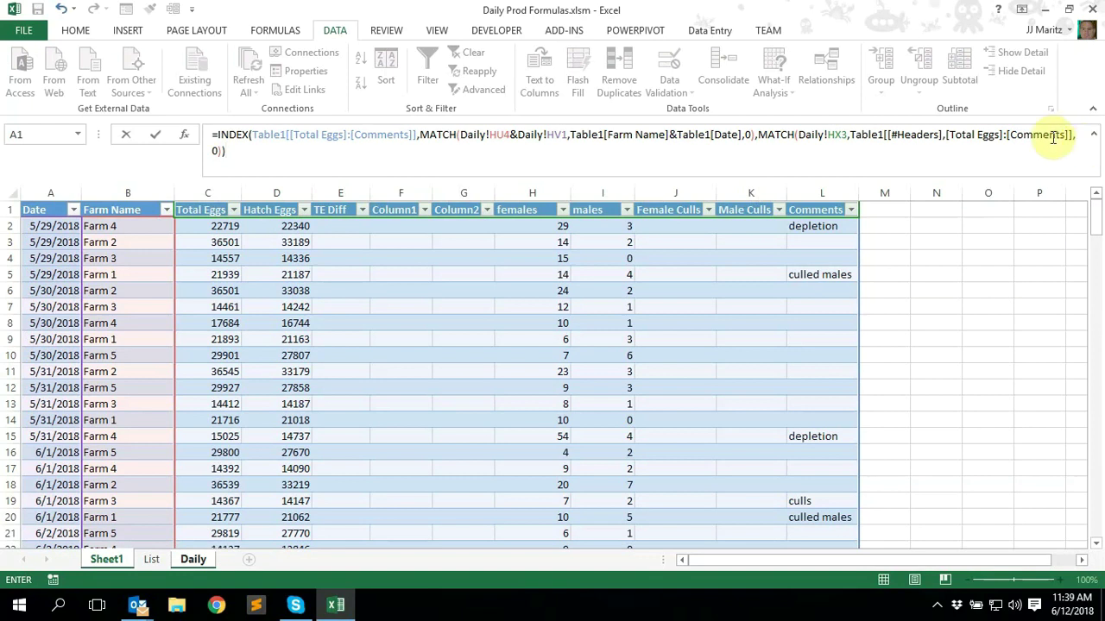
{"action": "left_click", "coordinate": [666, 130]}
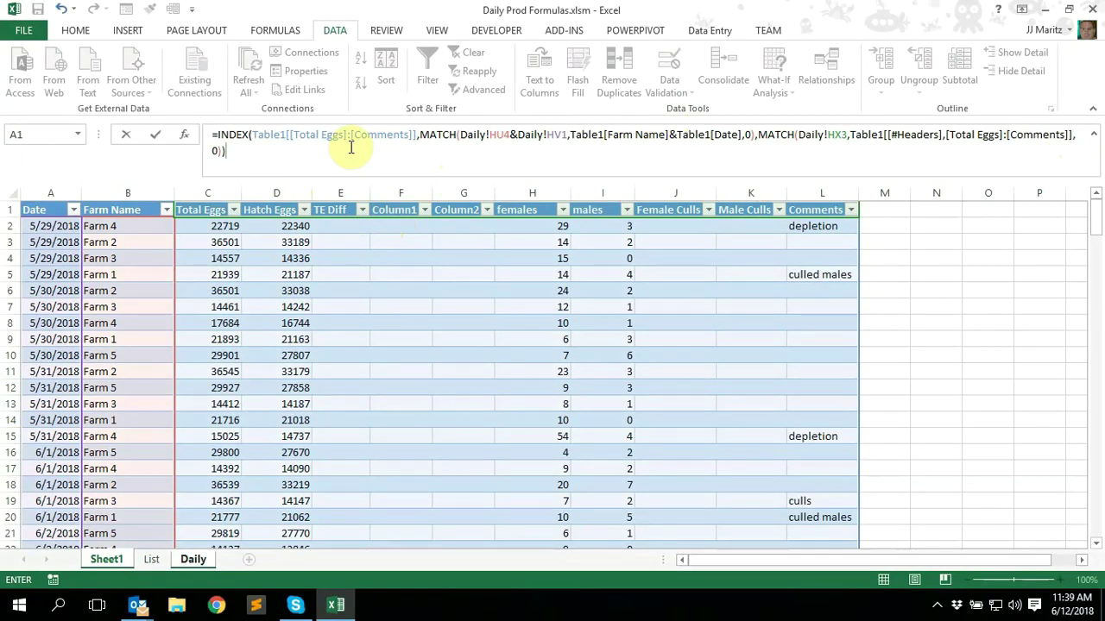
{"action": "key", "text": "Return"}
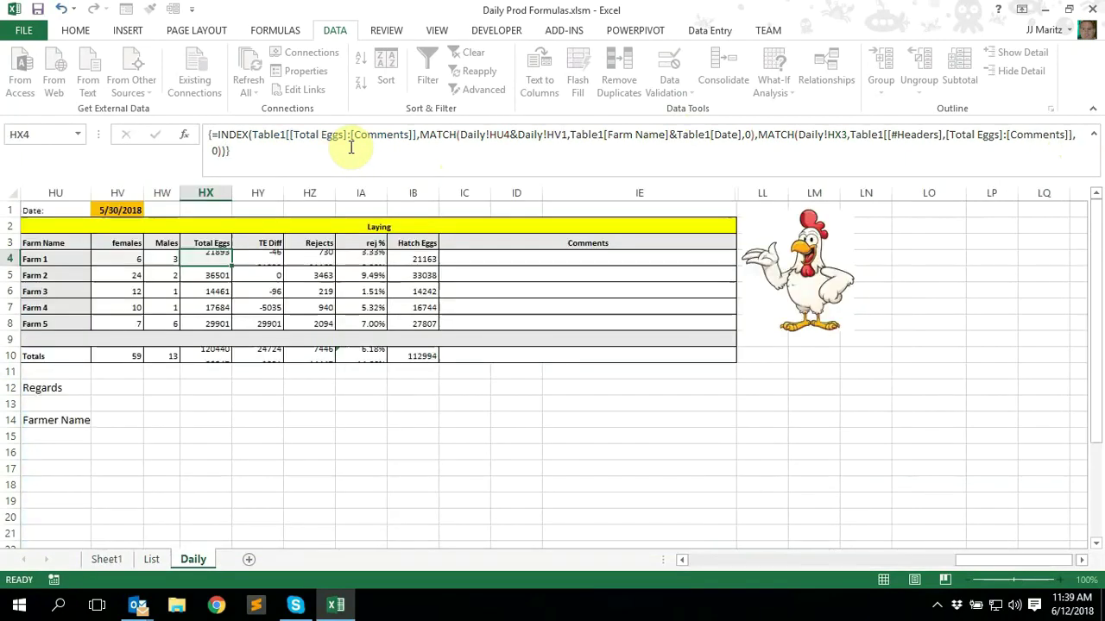
Try committing Farm 1's Total Eggs formula in HX4 as an ordinary formula instead of an array formula
{"action": "left_click", "coordinate": [223, 269]}
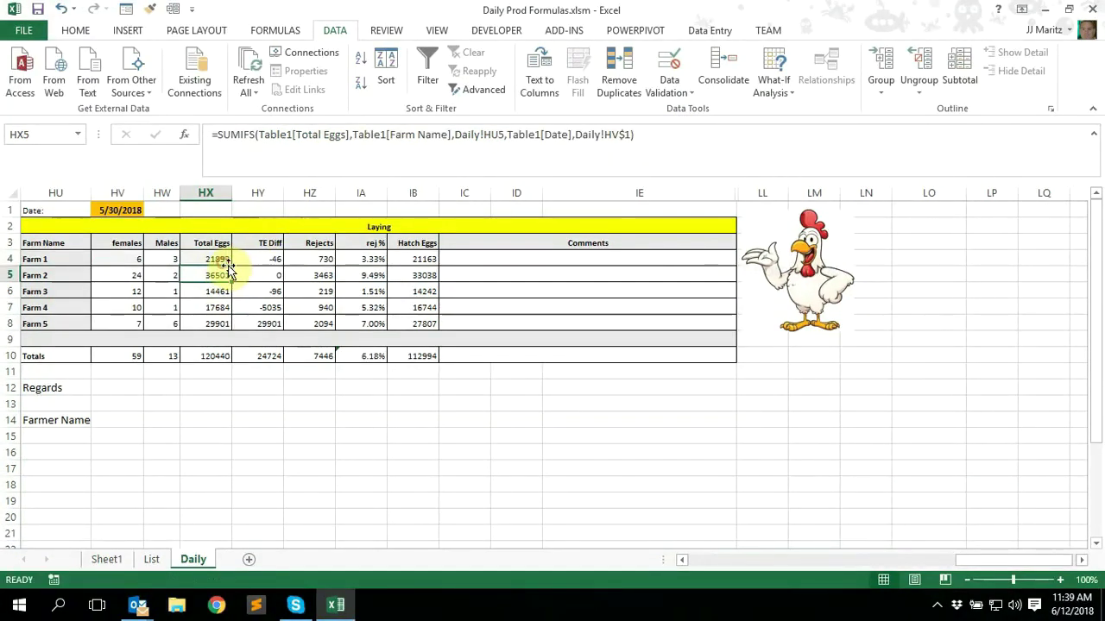
{"action": "left_click", "coordinate": [221, 259]}
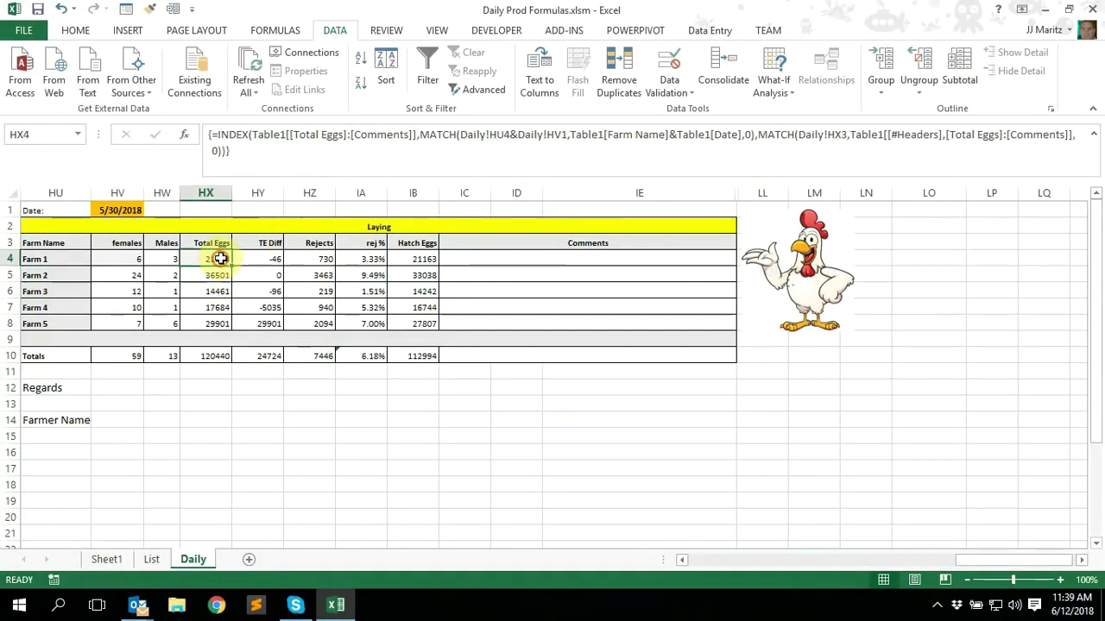
{"action": "left_click", "coordinate": [253, 154]}
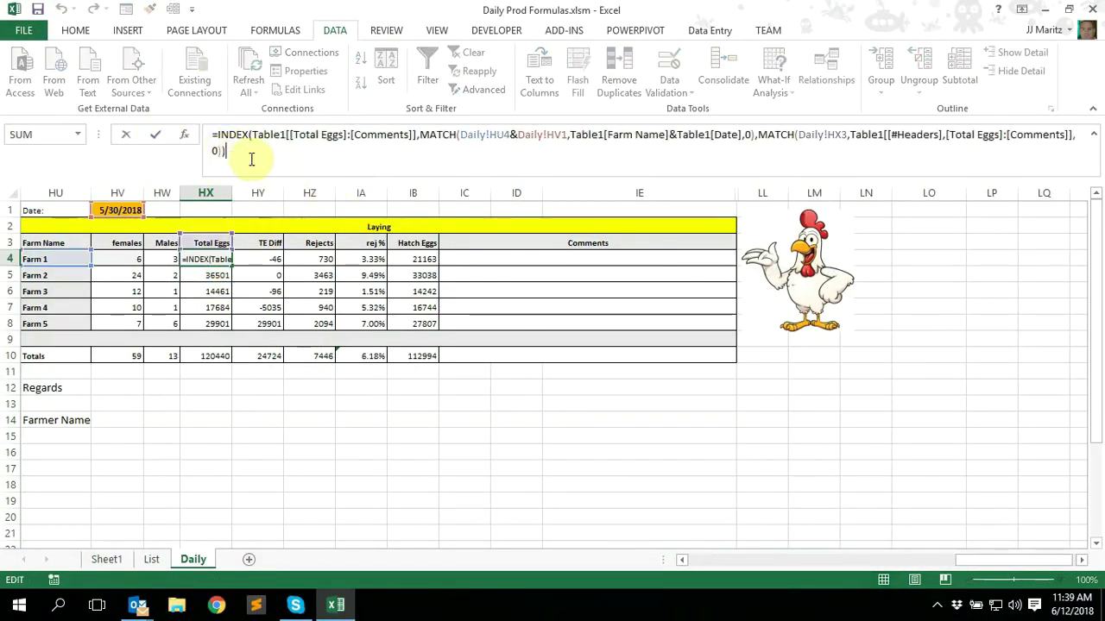
{"action": "key", "text": "Return"}
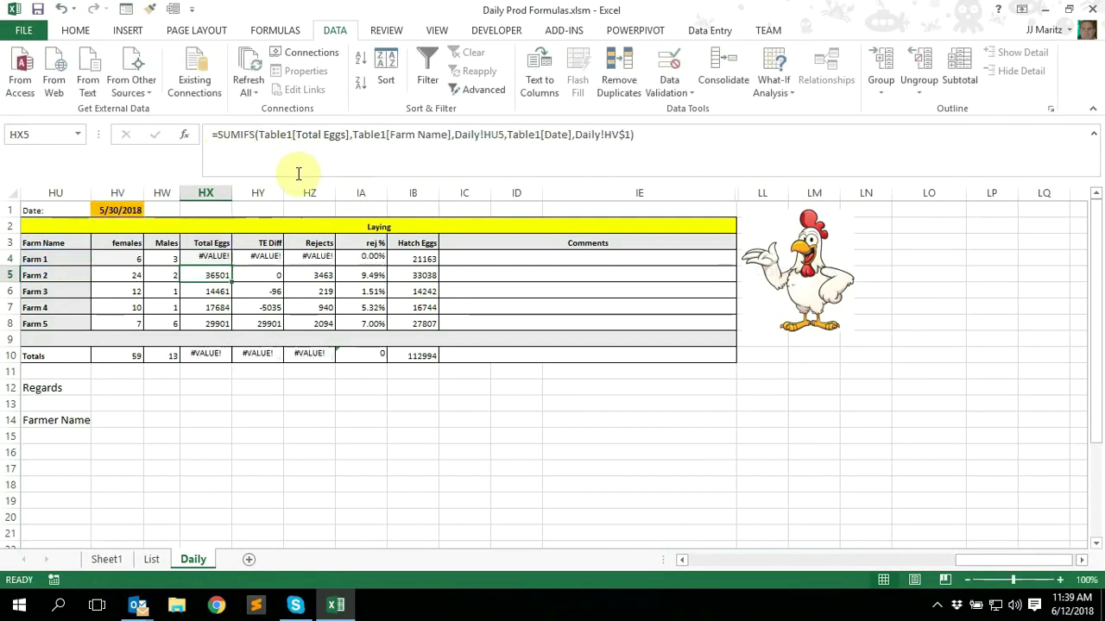
Re-enter the INDEX/MATCH formula in HX4 as an array formula
{"action": "left_click", "coordinate": [221, 262]}
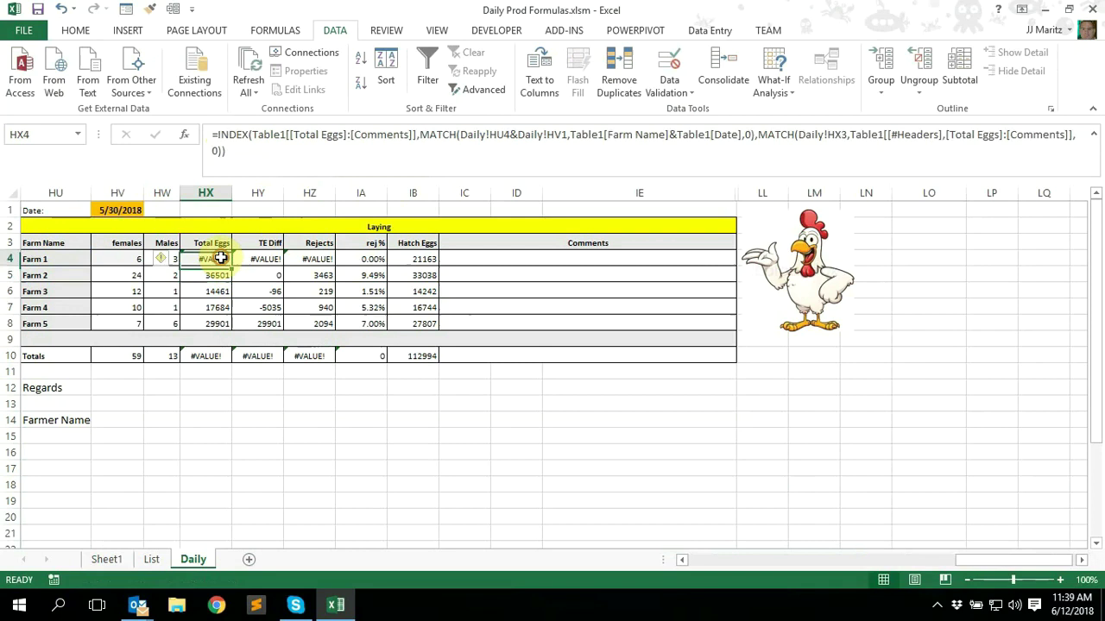
{"action": "left_click", "coordinate": [292, 153]}
{"action": "left_click", "coordinate": [316, 136]}
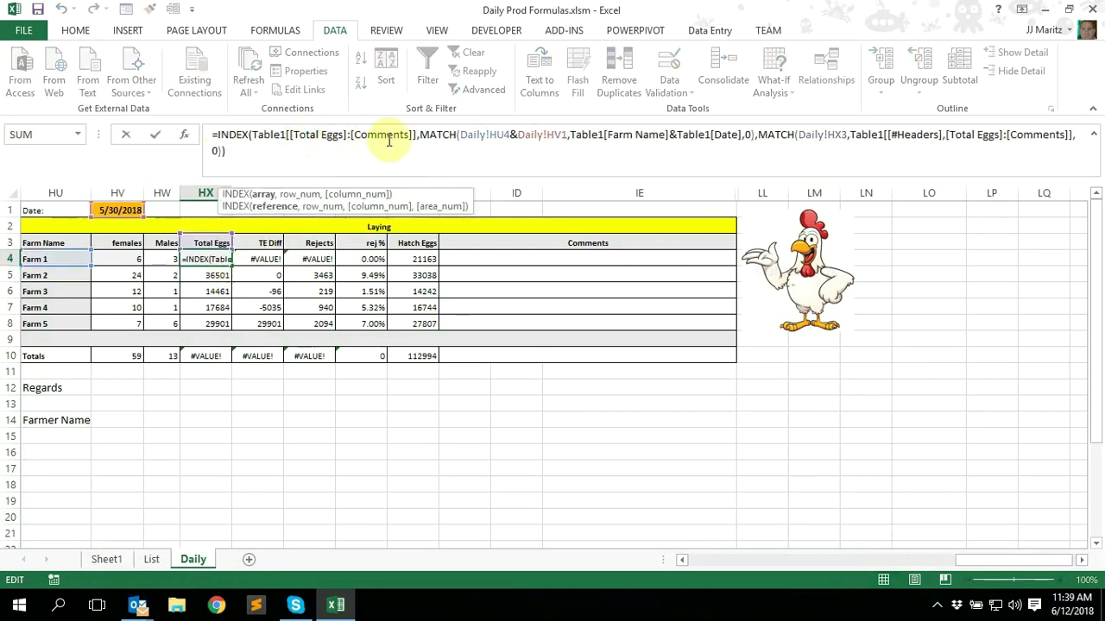
{"action": "key", "text": "ctrl+shift+Return"}
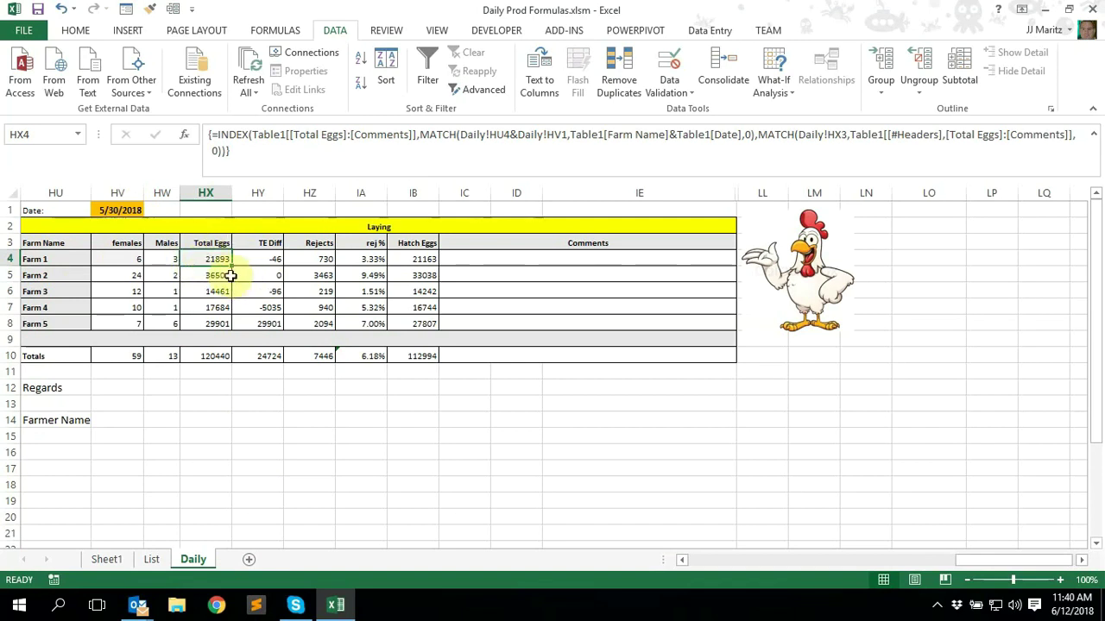
Check Farm 1's 5/30/2018 row in Sheet1 against the Total Eggs result on the Daily sheet
{"action": "left_click", "coordinate": [113, 559]}
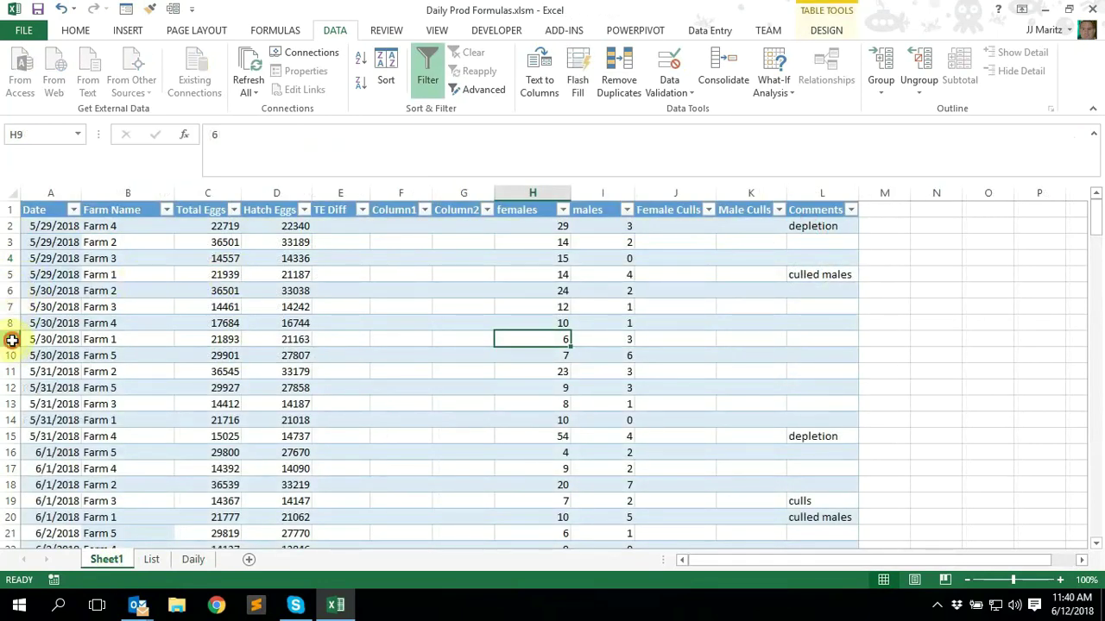
{"action": "left_click", "coordinate": [12, 339]}
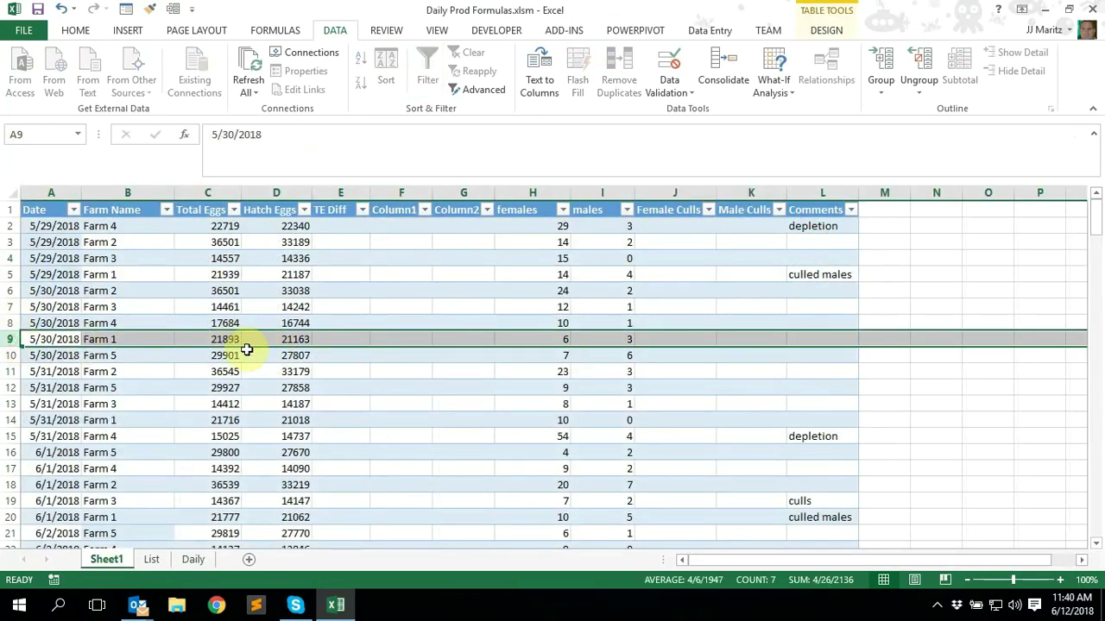
{"action": "left_click", "coordinate": [193, 559]}
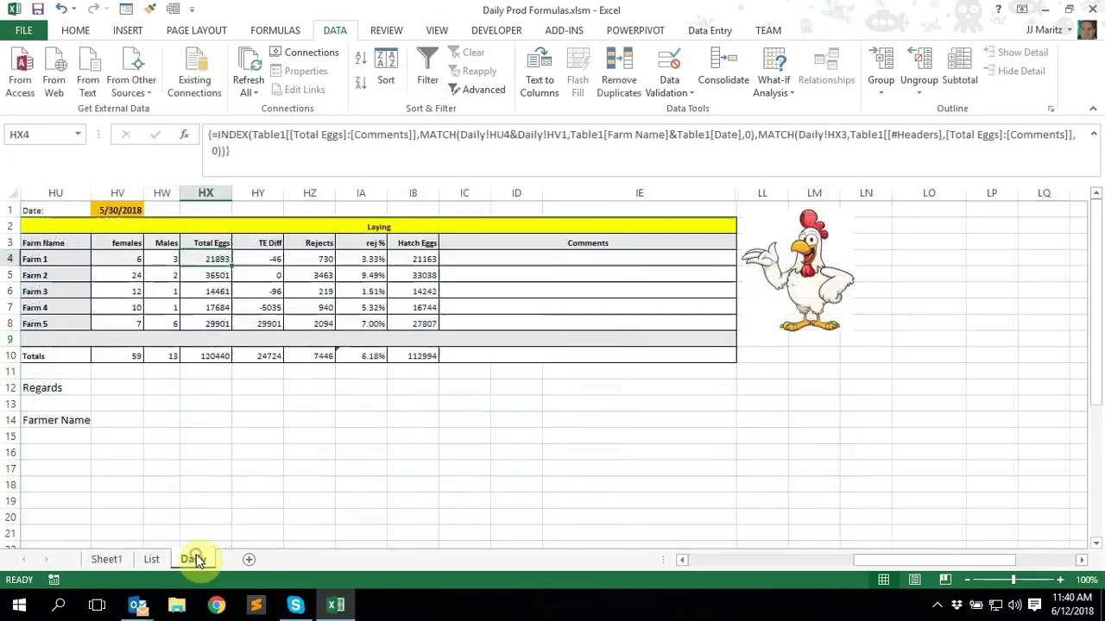
Set the Daily report's date in HV1 to 6/1/2018
{"action": "left_click", "coordinate": [131, 207]}
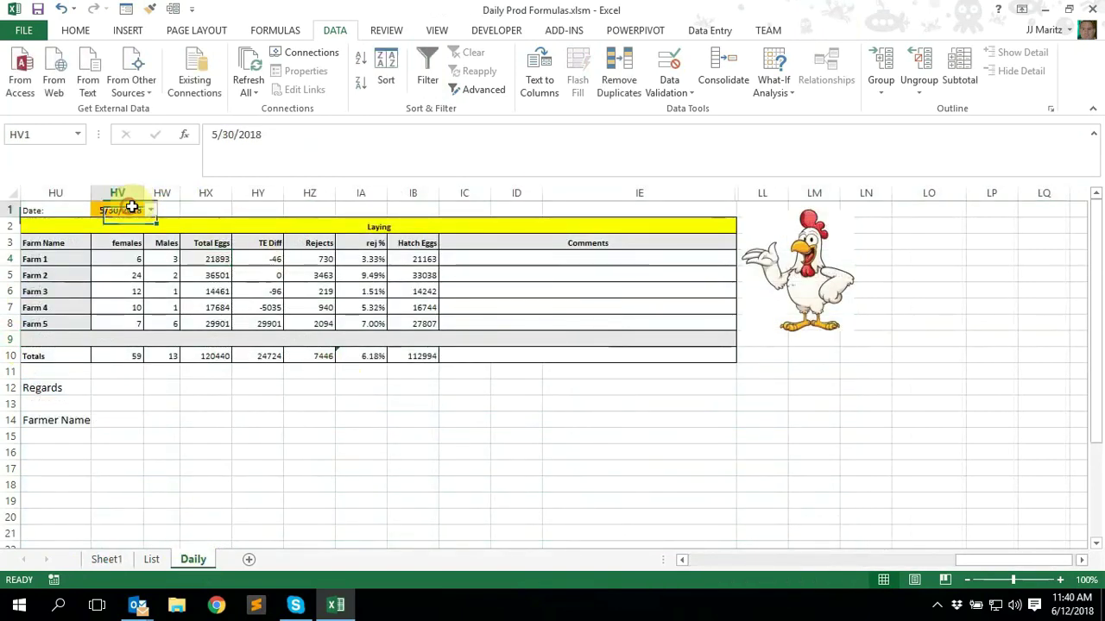
{"action": "left_click", "coordinate": [150, 210]}
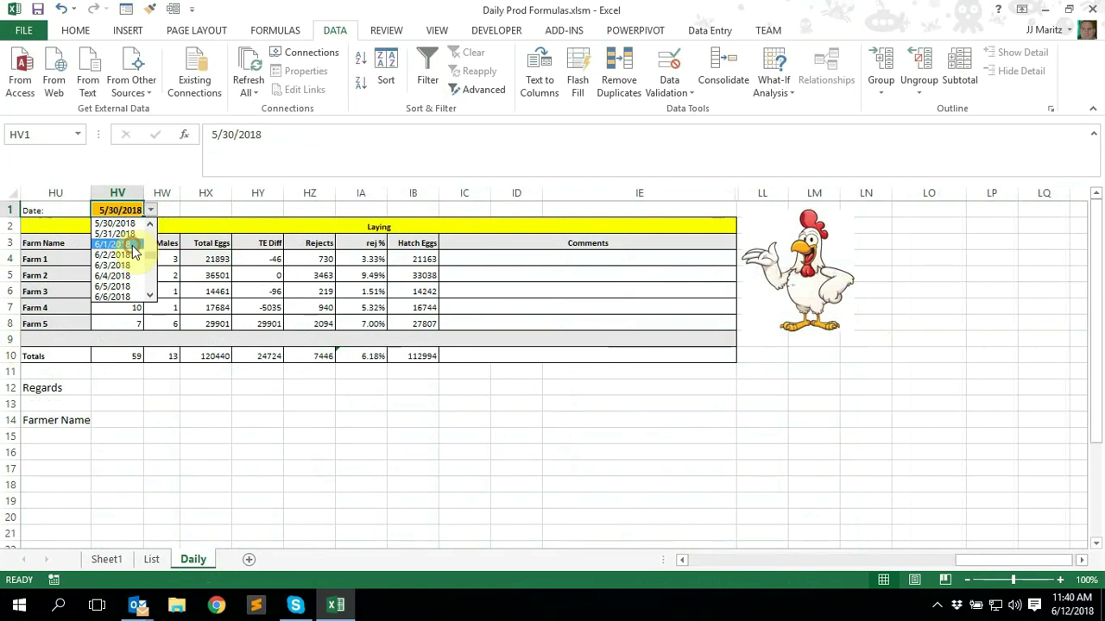
{"action": "left_click", "coordinate": [130, 245]}
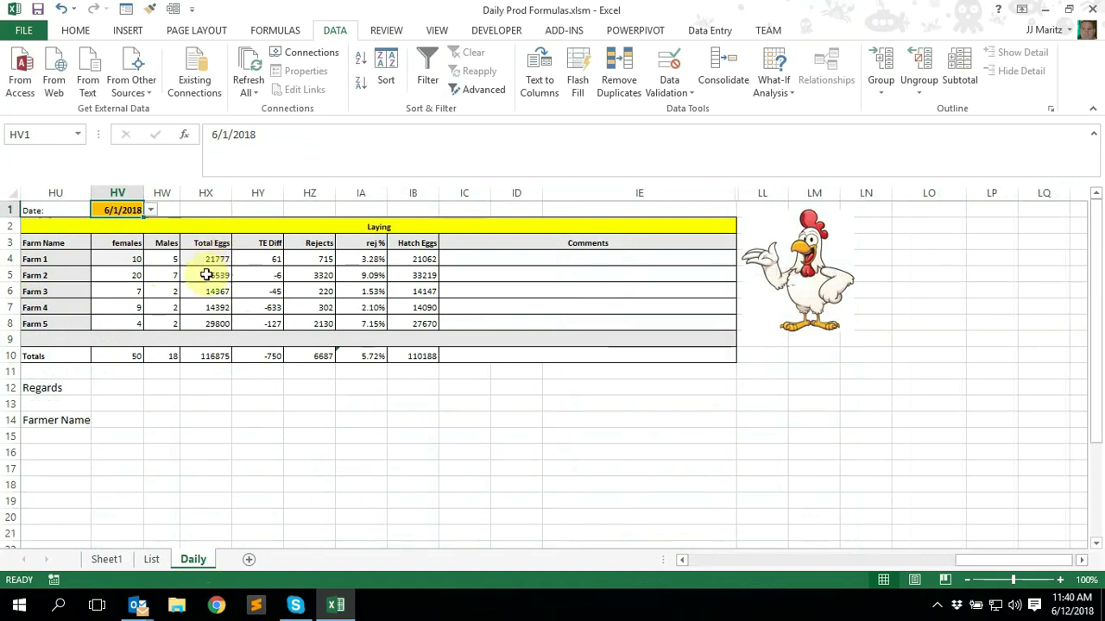
Check the Total Eggs value in Farm 1's 6/1/2018 row in Sheet1 against the report
{"action": "left_click", "coordinate": [107, 560]}
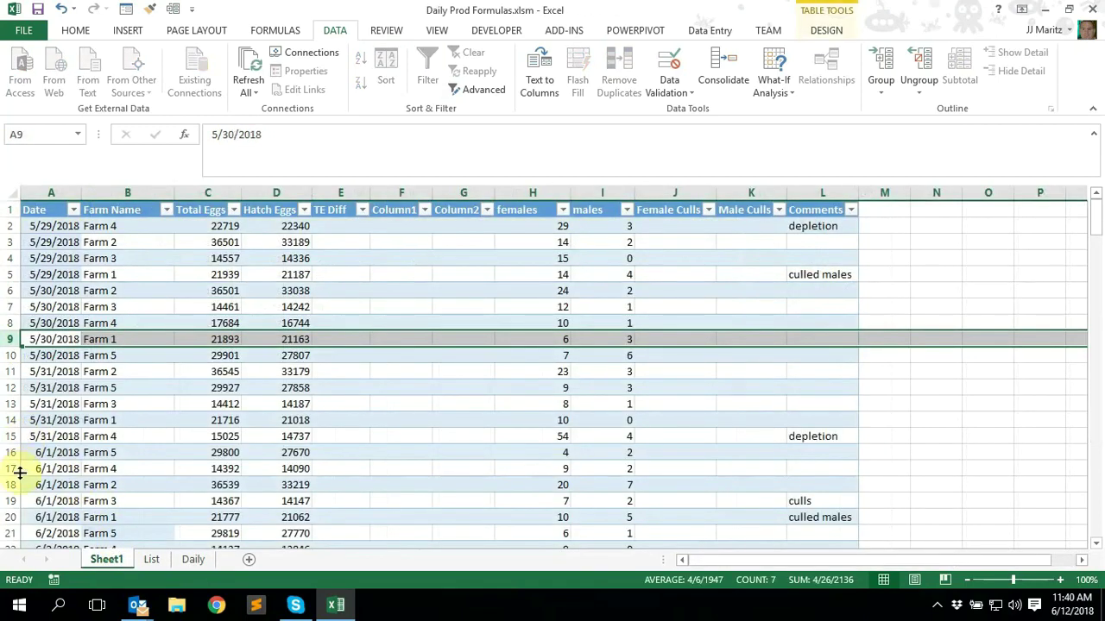
{"action": "left_click", "coordinate": [10, 517]}
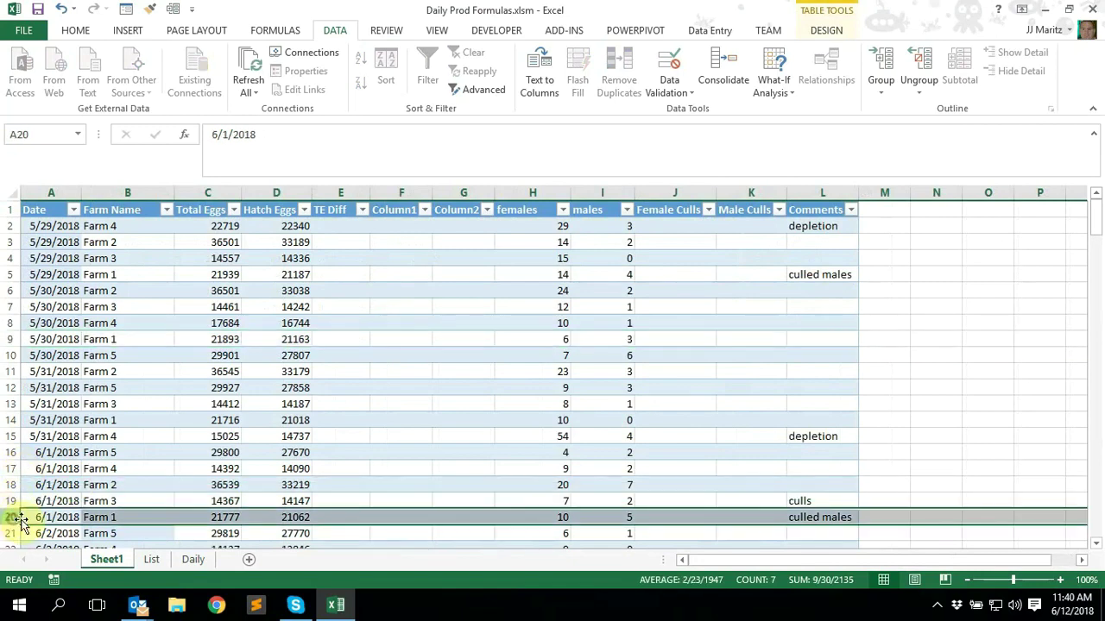
{"action": "left_click", "coordinate": [226, 518]}
{"action": "left_click", "coordinate": [233, 420]}
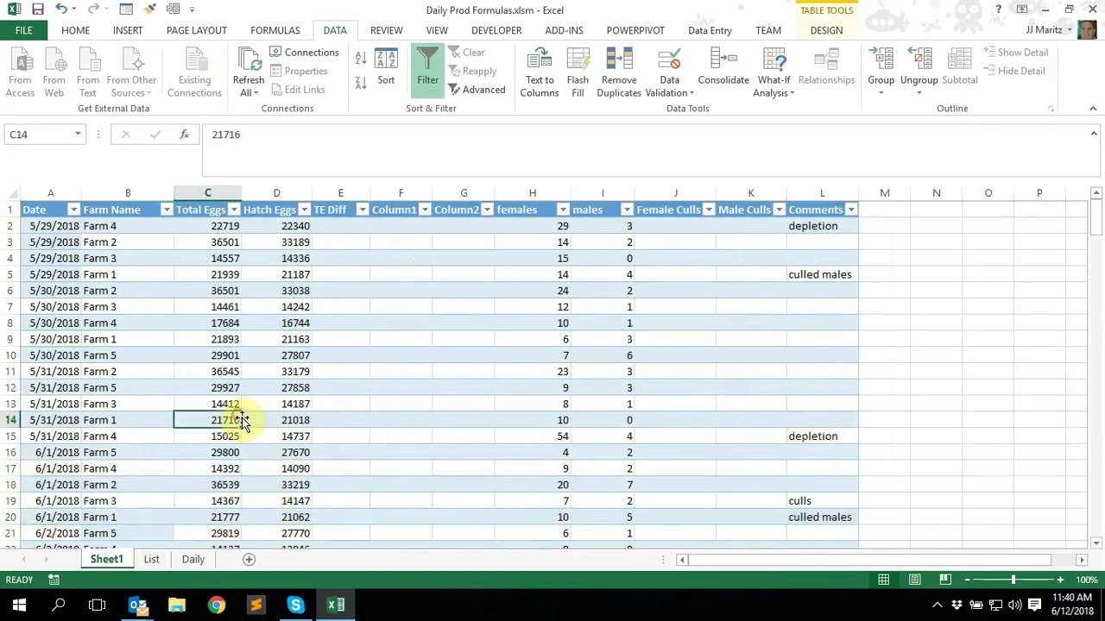
{"action": "scroll", "coordinate": [247, 420], "scroll_direction": "down", "scroll_amount": 5}
{"action": "scroll", "coordinate": [247, 420], "scroll_direction": "up", "scroll_amount": 5}
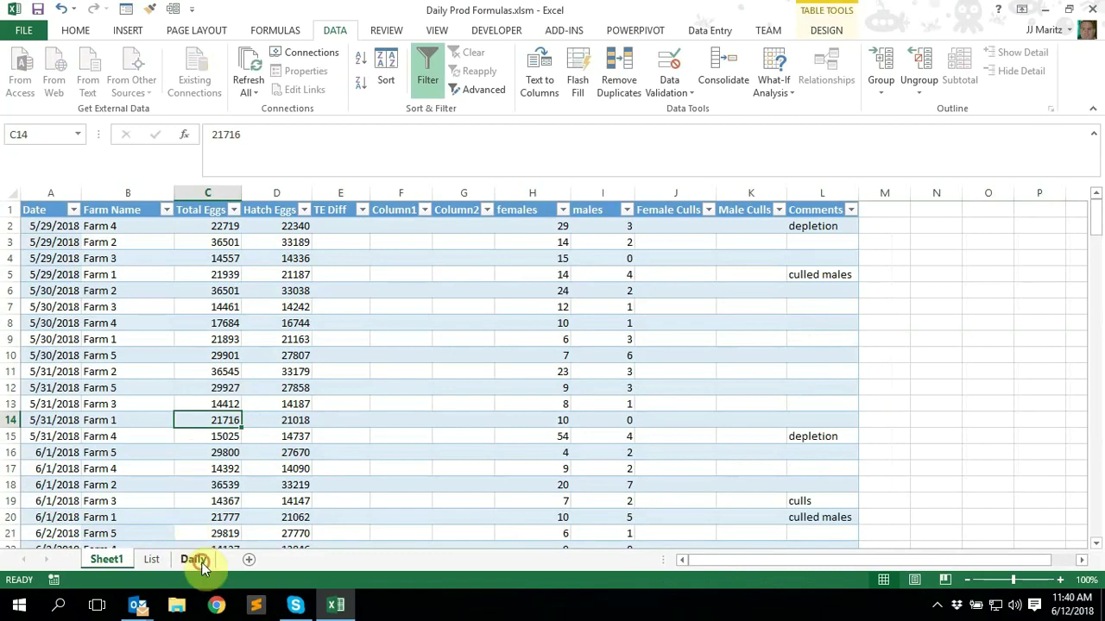
Copy the whole Daily report, from the Date label in HU1 through LN14, including the chicken picture and signature lines
{"action": "left_click", "coordinate": [193, 559]}
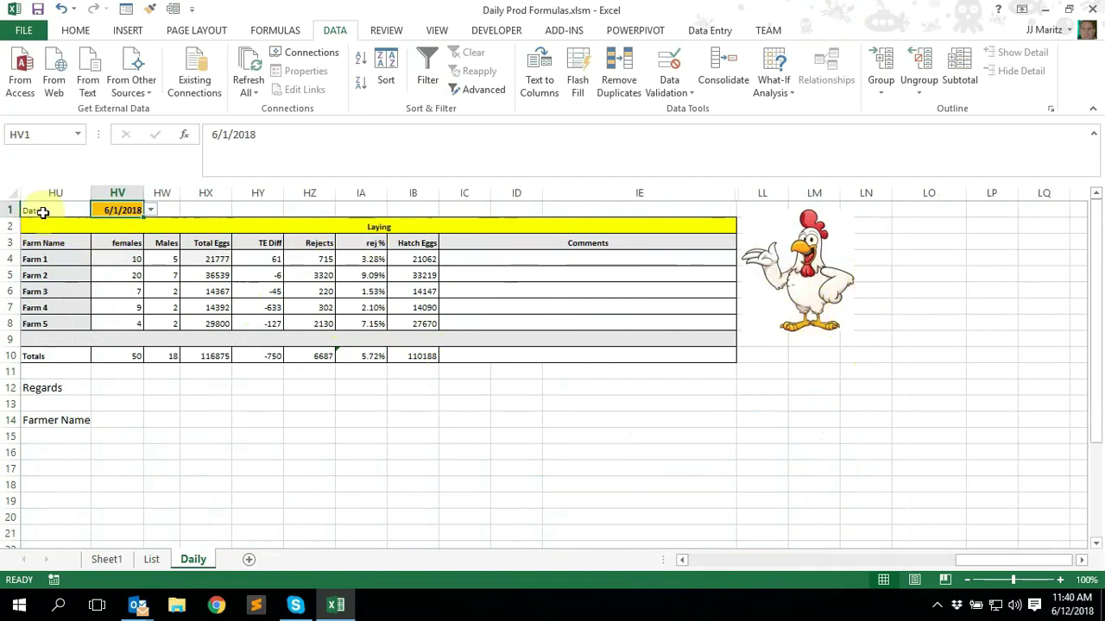
{"action": "left_click_drag", "start_coordinate": [52, 210], "coordinate": [846, 419]}
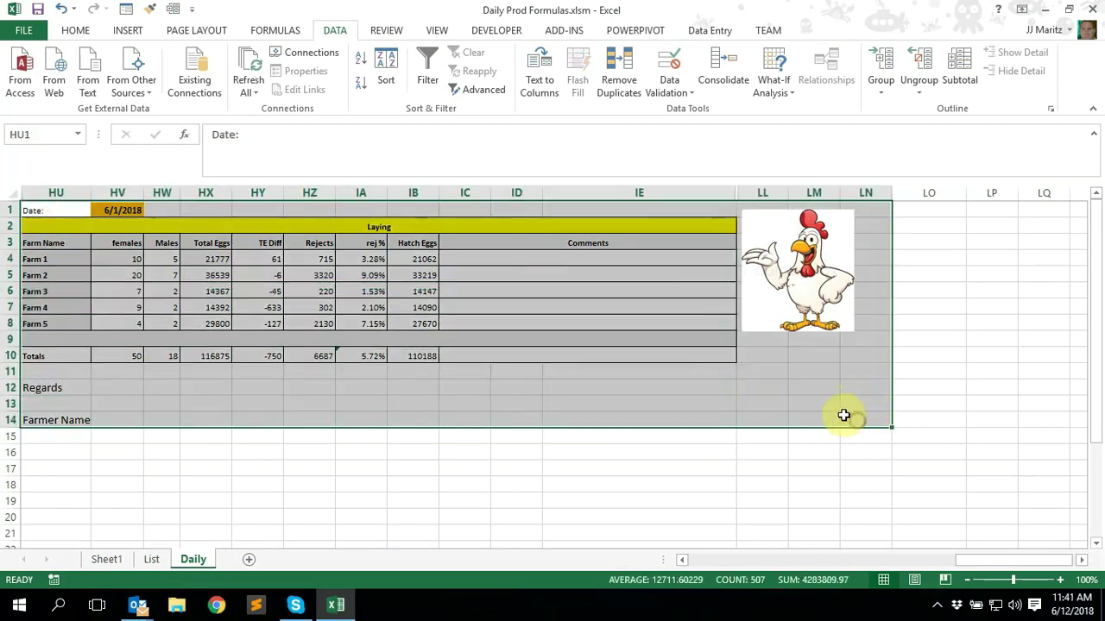
{"action": "key", "text": "ctrl+c"}
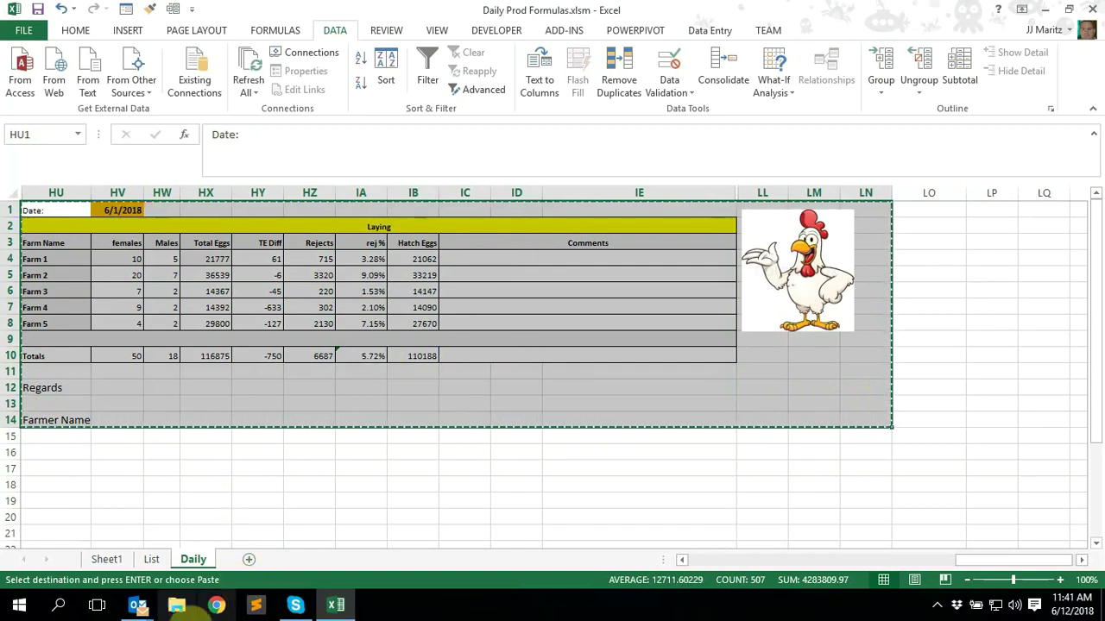
Switch to the untitled Outlook message, paste the copied report into its body, and return to the Excel workbook
{"action": "left_click", "coordinate": [138, 606]}
{"action": "left_click", "coordinate": [256, 548]}
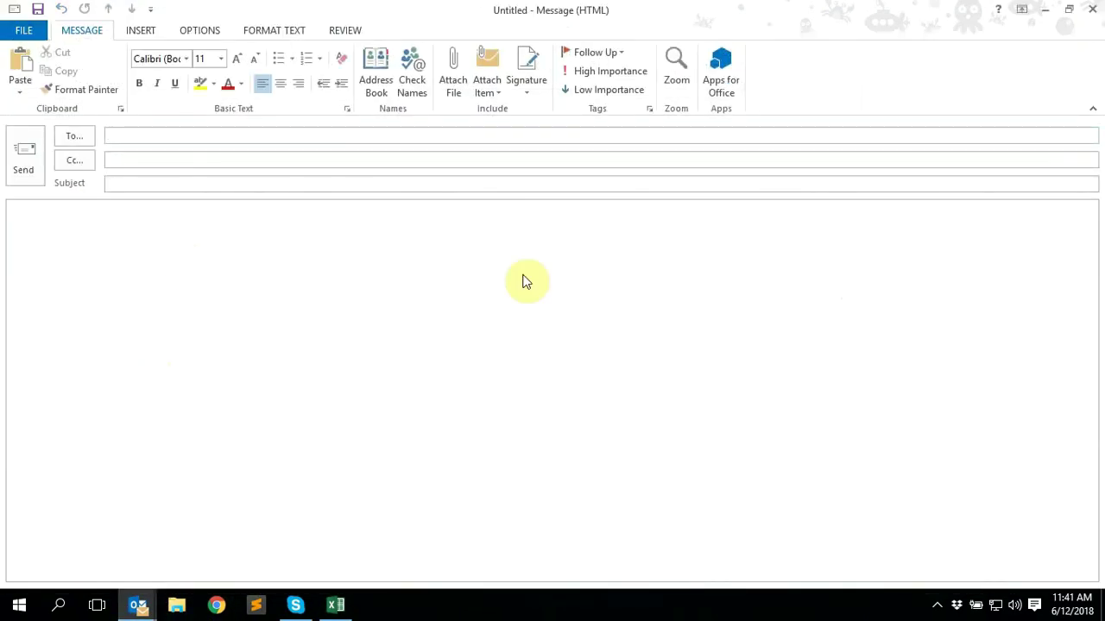
{"action": "key", "text": "ctrl+v"}
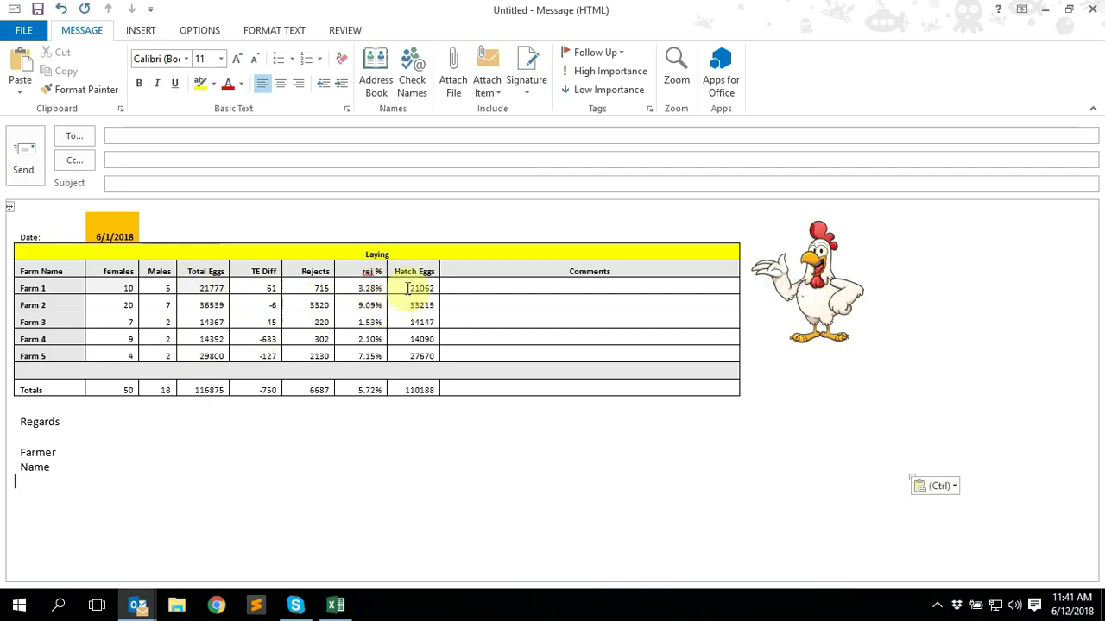
{"action": "left_click_drag", "start_coordinate": [413, 288], "coordinate": [419, 302]}
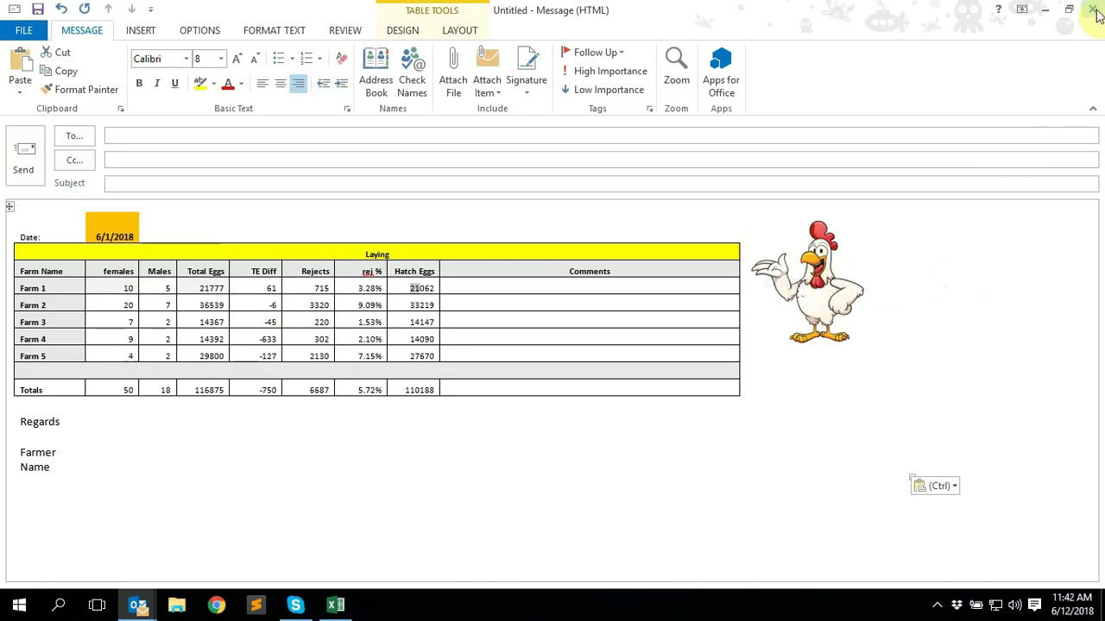
{"action": "left_click", "coordinate": [1046, 9]}
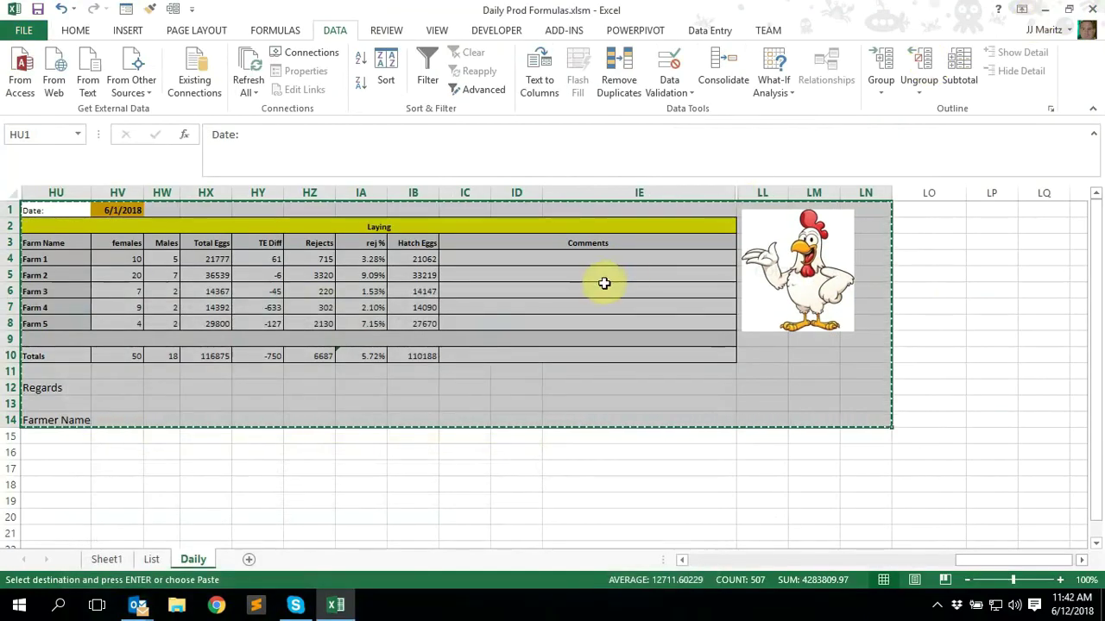